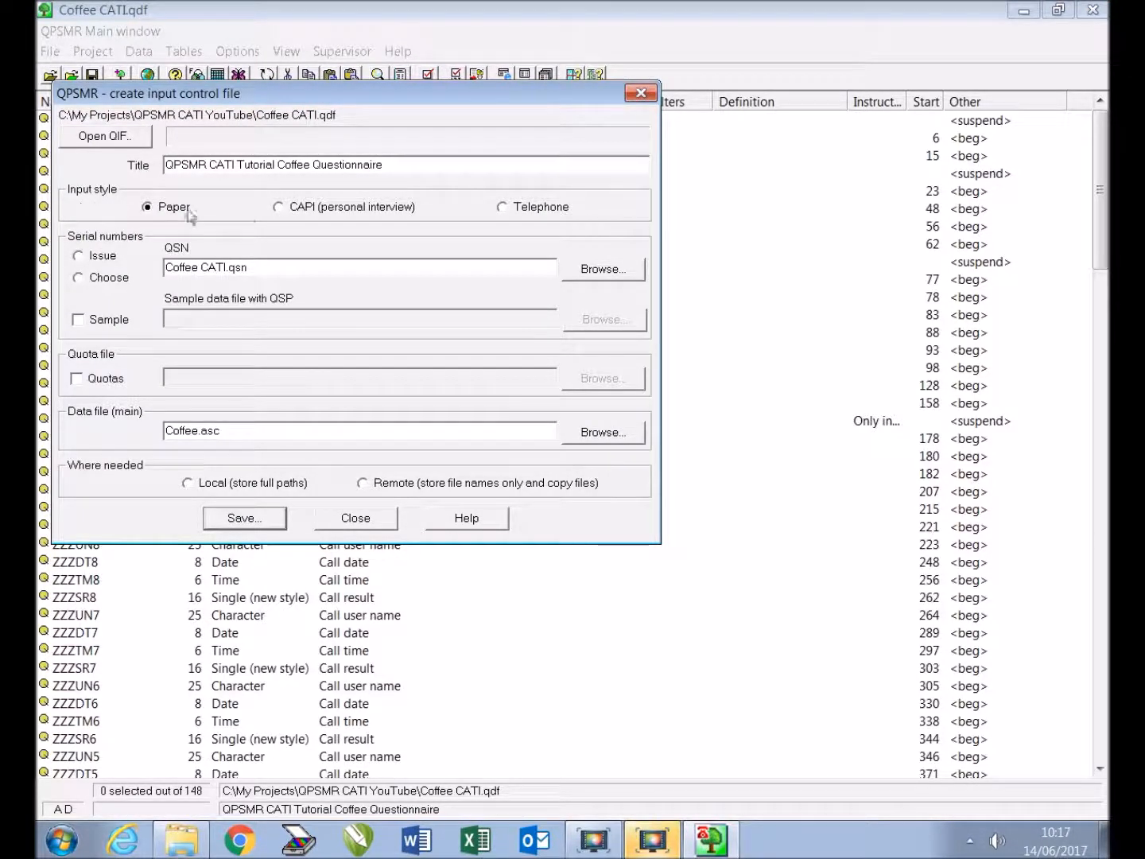
# Set the input style to Telephone with issued serial numbers, and use Coffee CATI Sample.asc as the sample data file
pyautogui.click(533, 216)
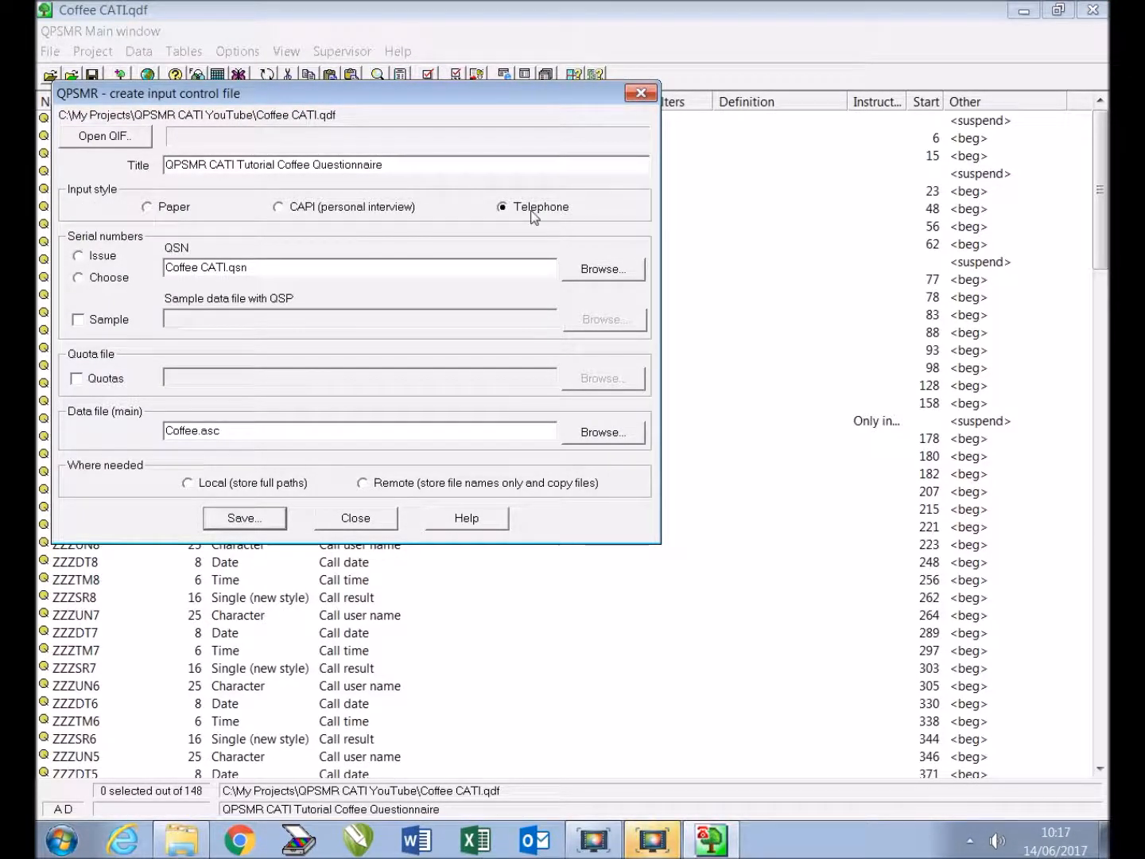
pyautogui.click(95, 263)
pyautogui.click(99, 320)
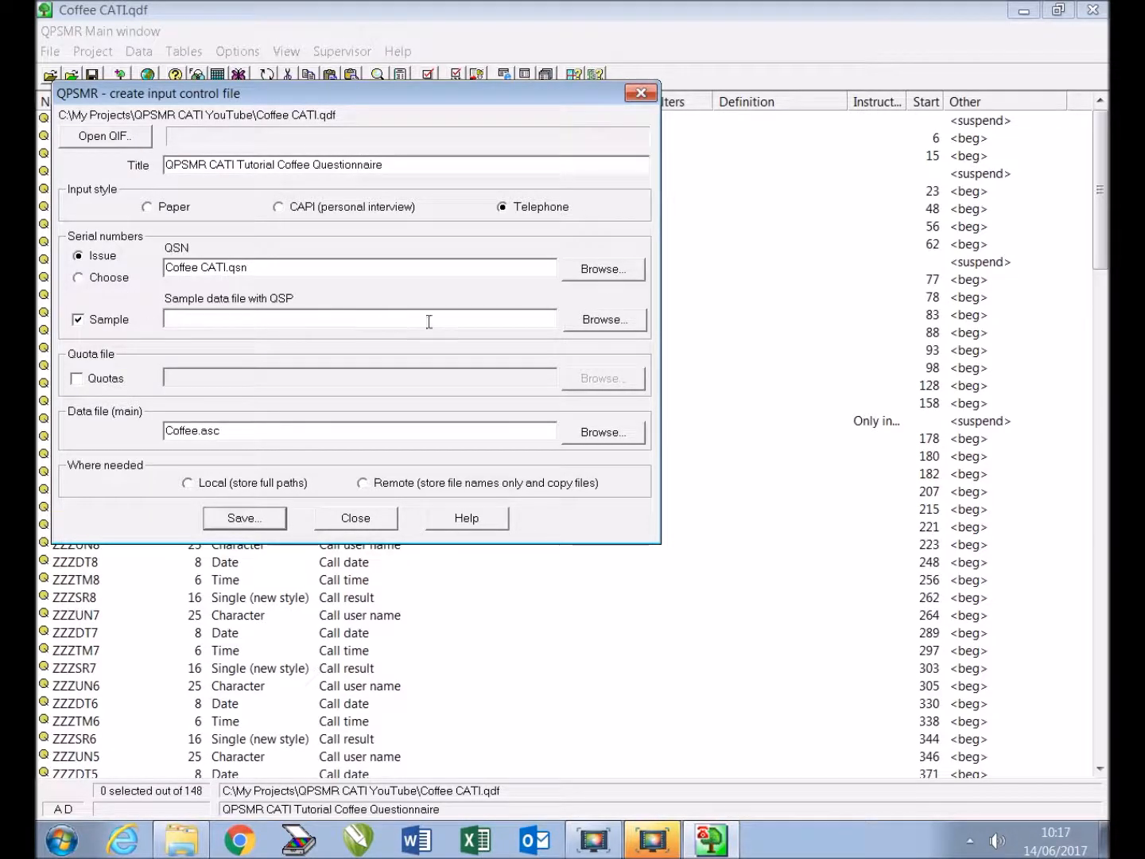
pyautogui.click(588, 325)
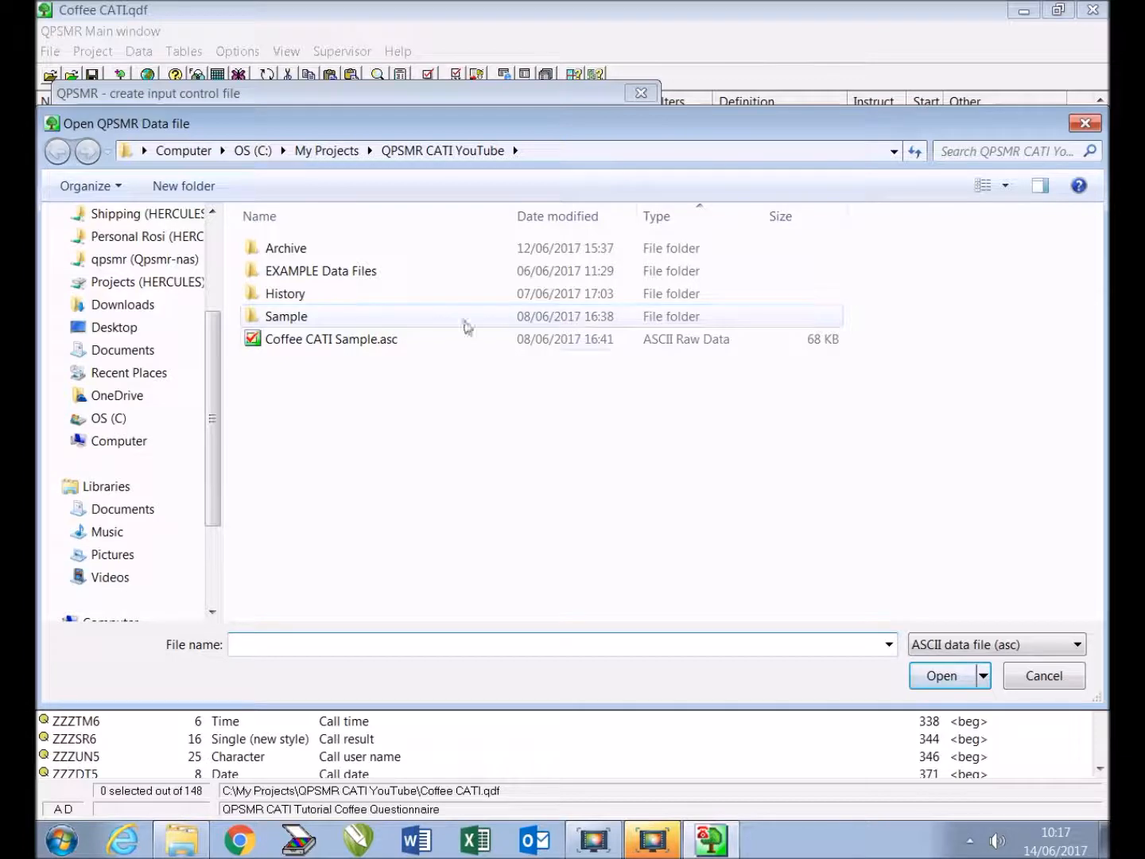
pyautogui.click(346, 342)
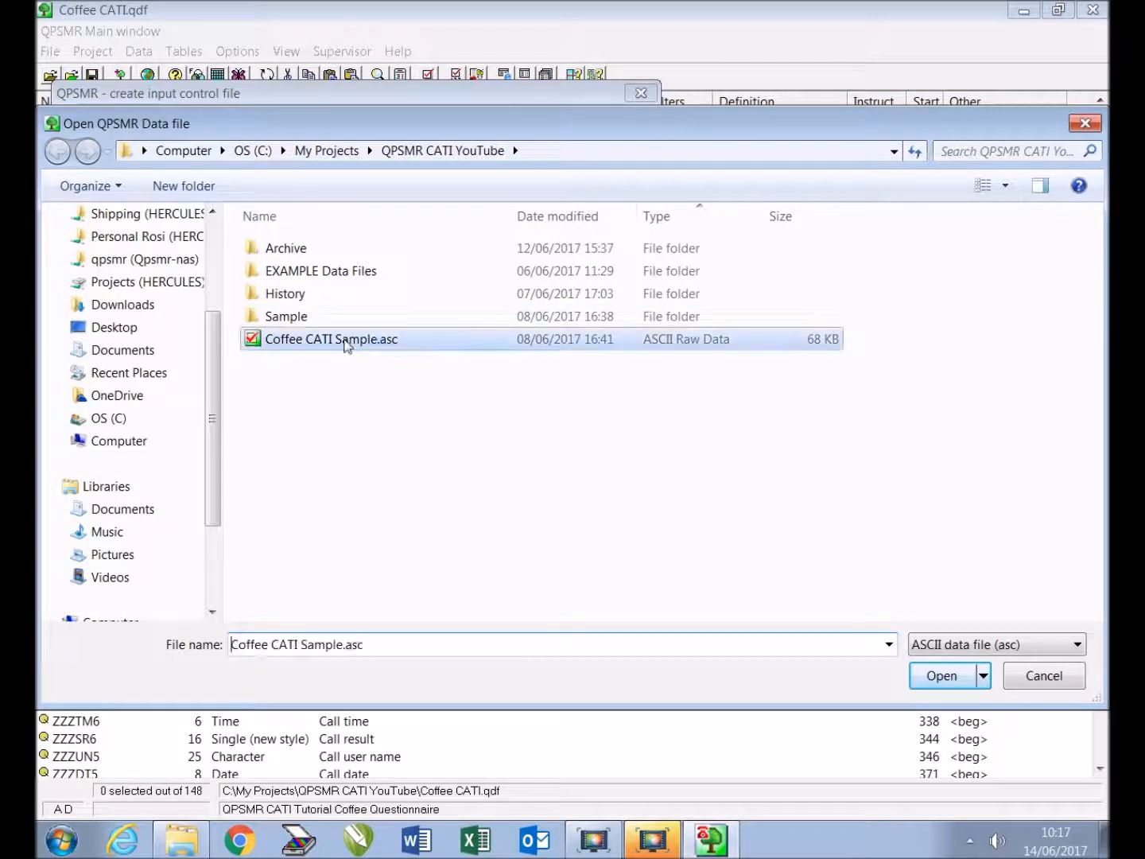
pyautogui.click(960, 680)
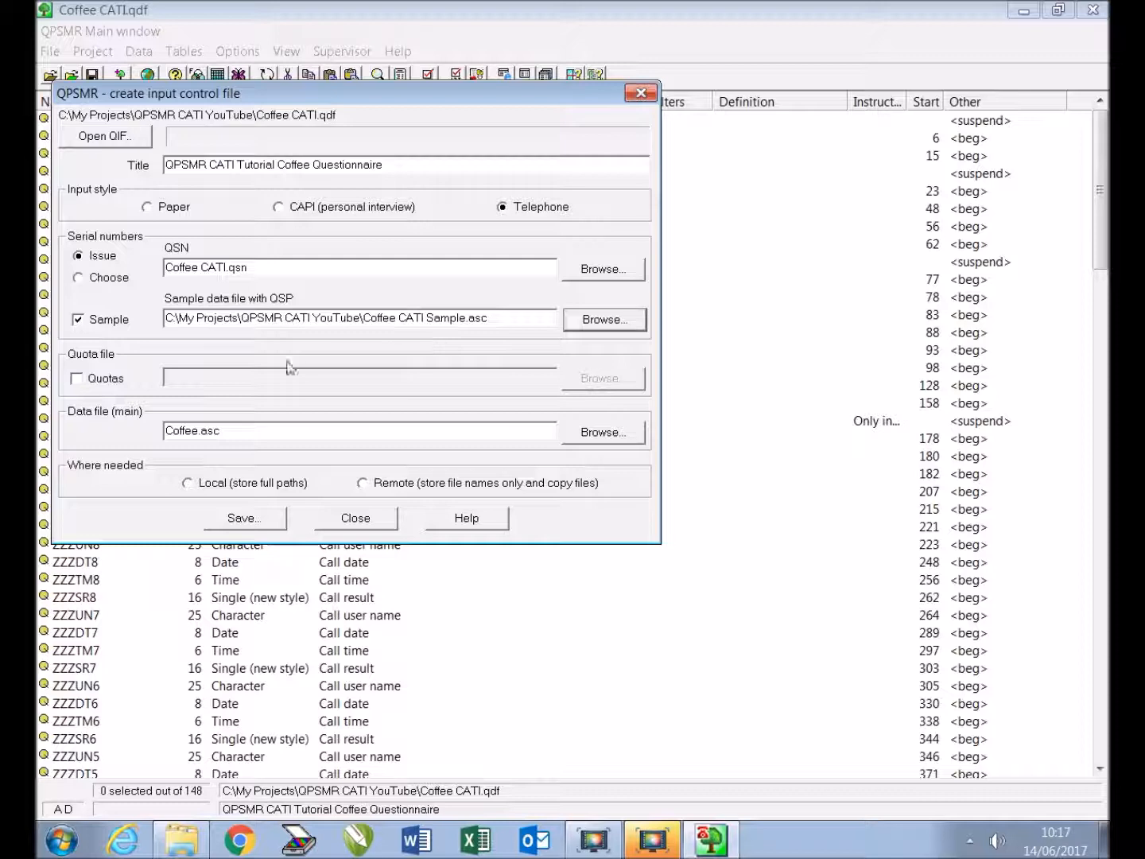
# Enable quotas and use Coffee CATI Quota.csv as the quota file
pyautogui.click(105, 380)
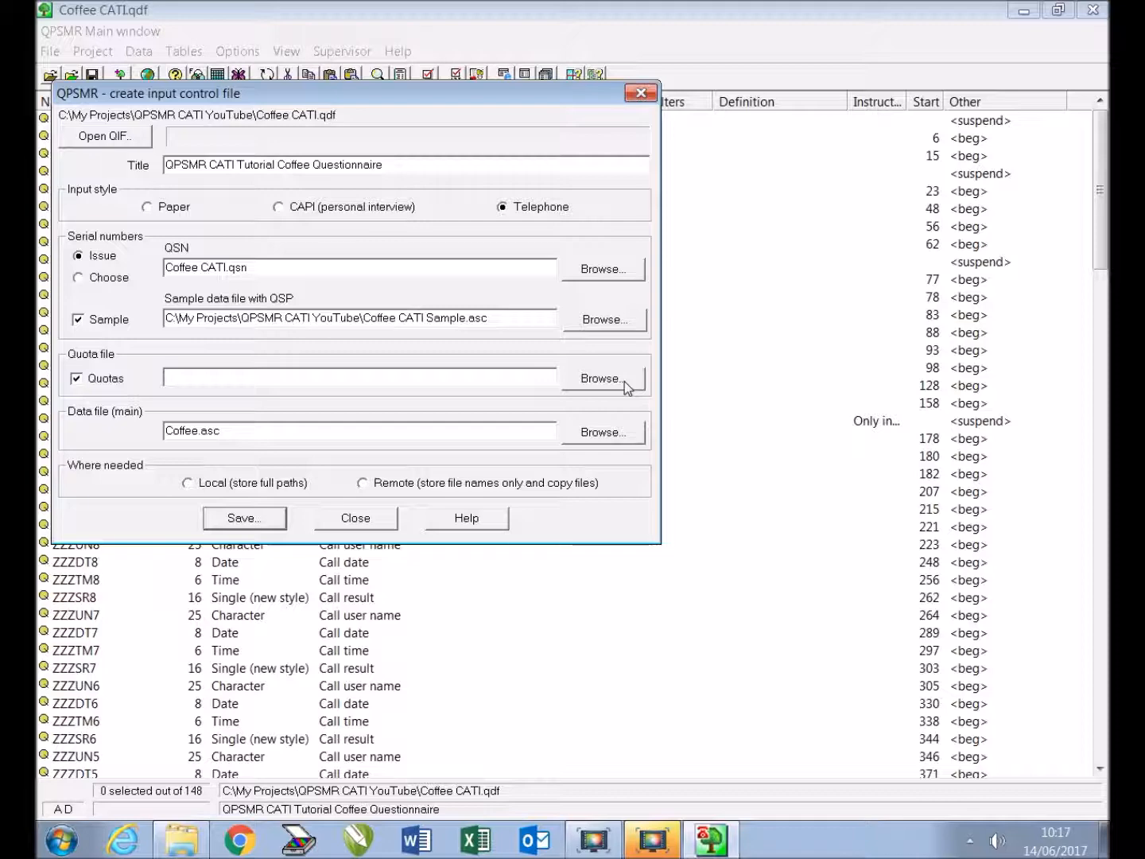
pyautogui.click(604, 379)
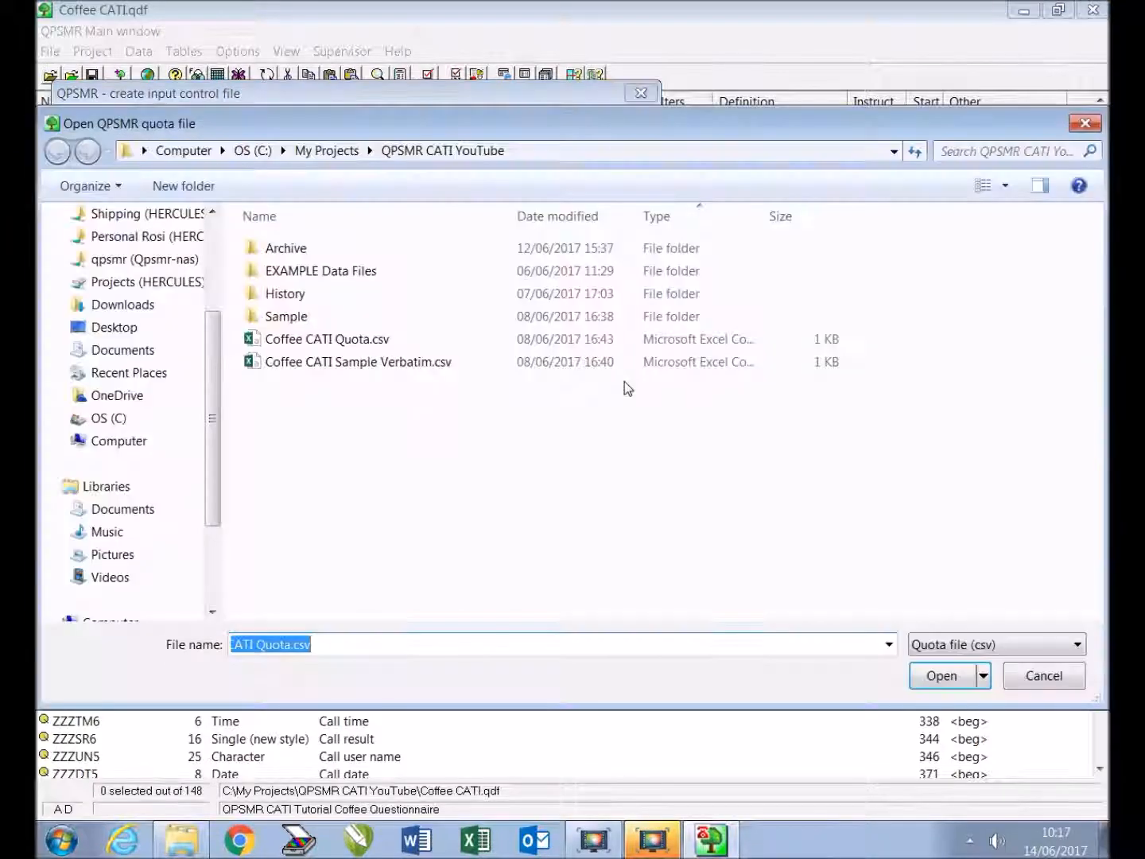
pyautogui.click(359, 340)
pyautogui.click(943, 677)
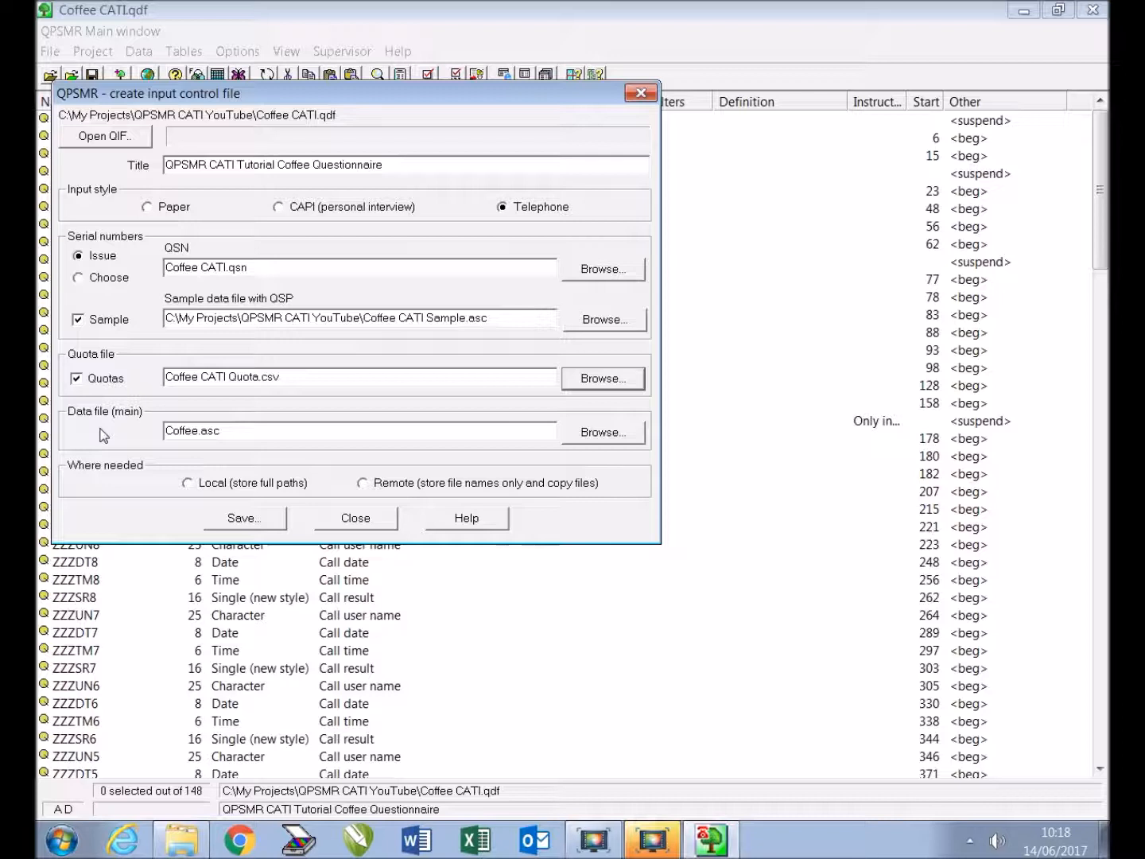
# Name the main data file Coffee CATI Main.asc and set the input files for remote use, storing file names only
pyautogui.click(199, 434)
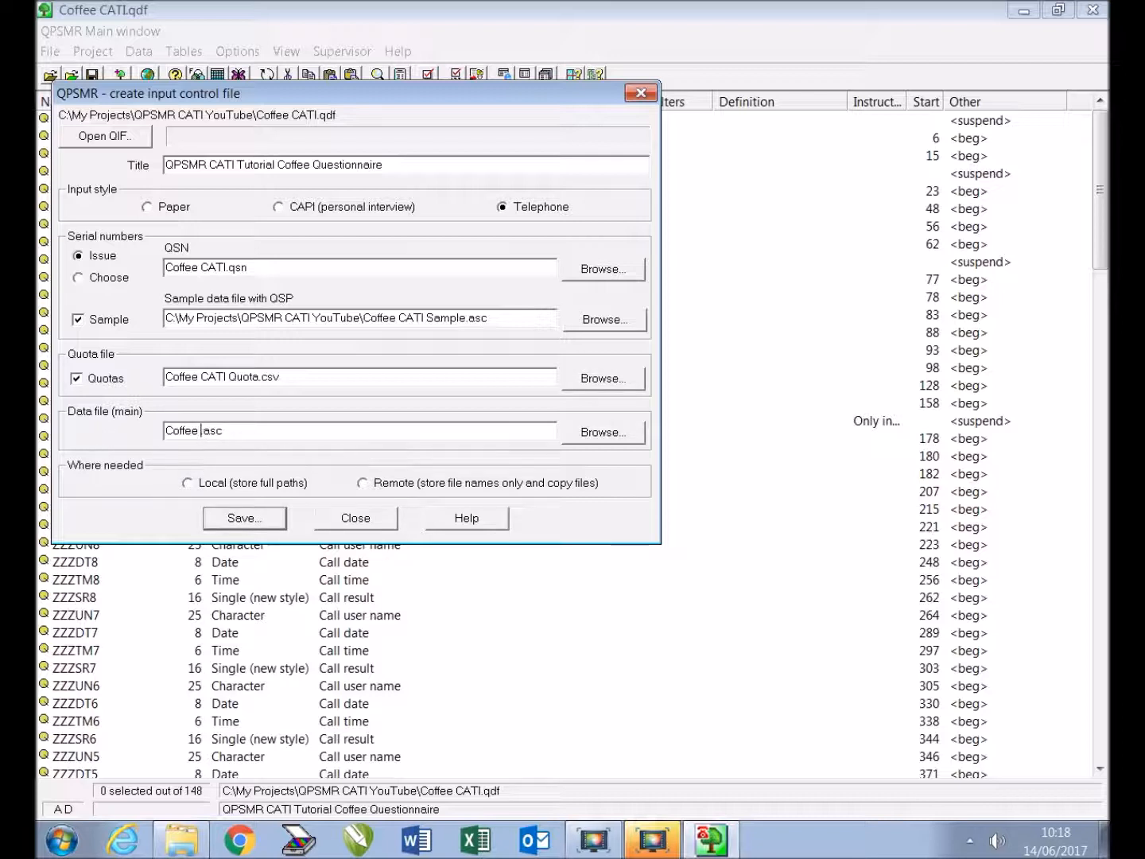
pyautogui.write('CATI Main')
pyautogui.click(363, 483)
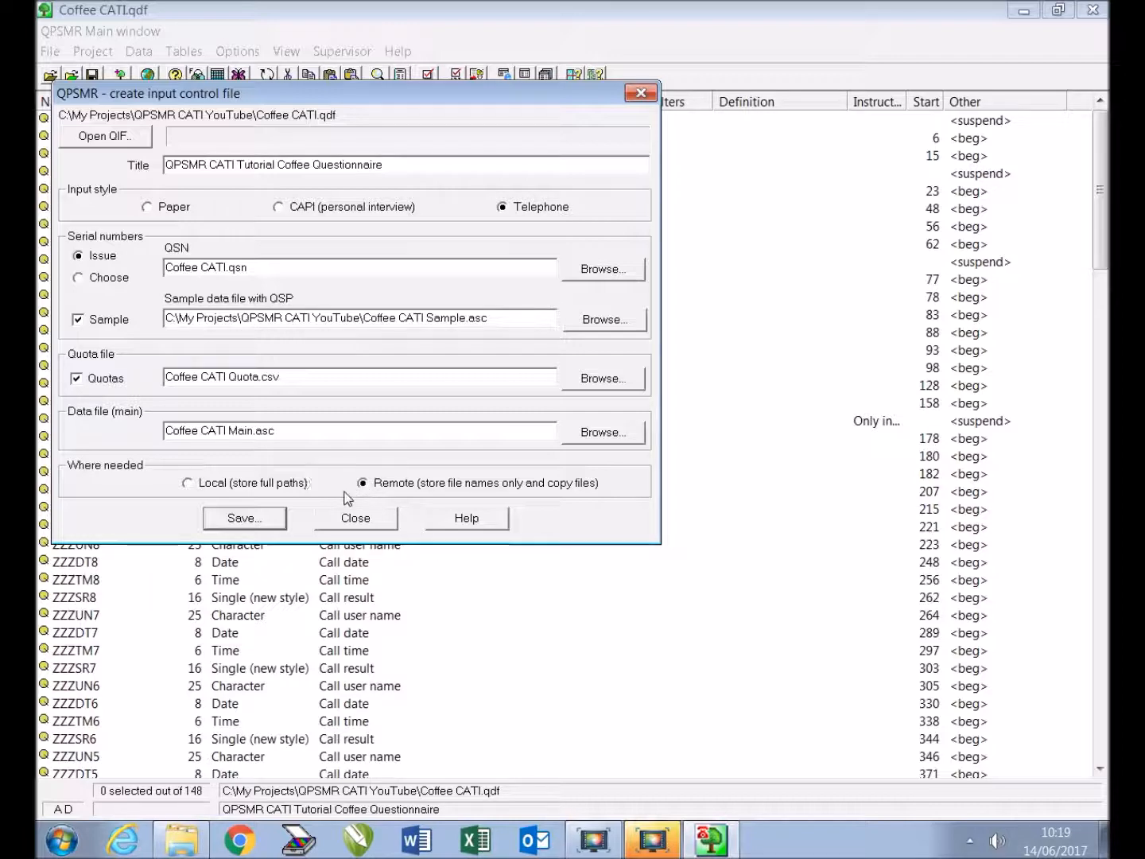
# Save the input file as Coffee CATI.qif in a new folder named CATI QIF inside the project folder
pyautogui.click(279, 513)
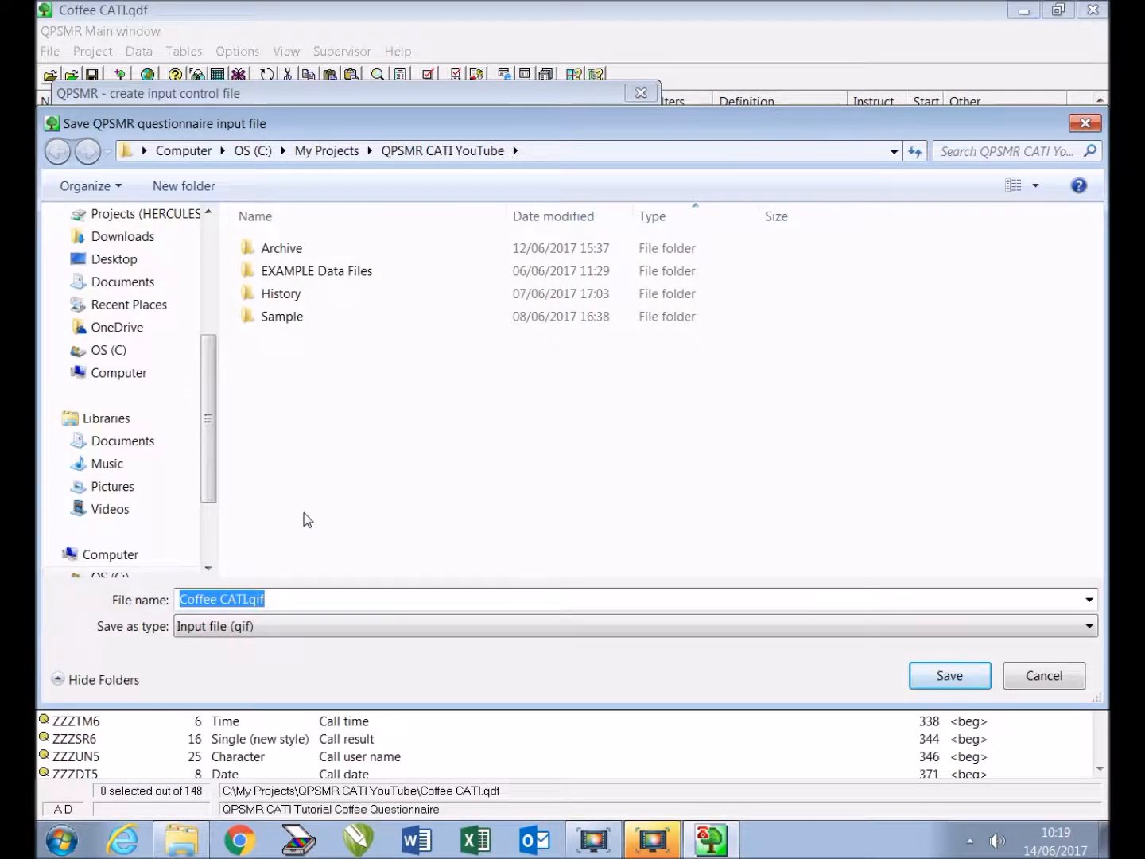
pyautogui.click(176, 190)
pyautogui.write('CA')
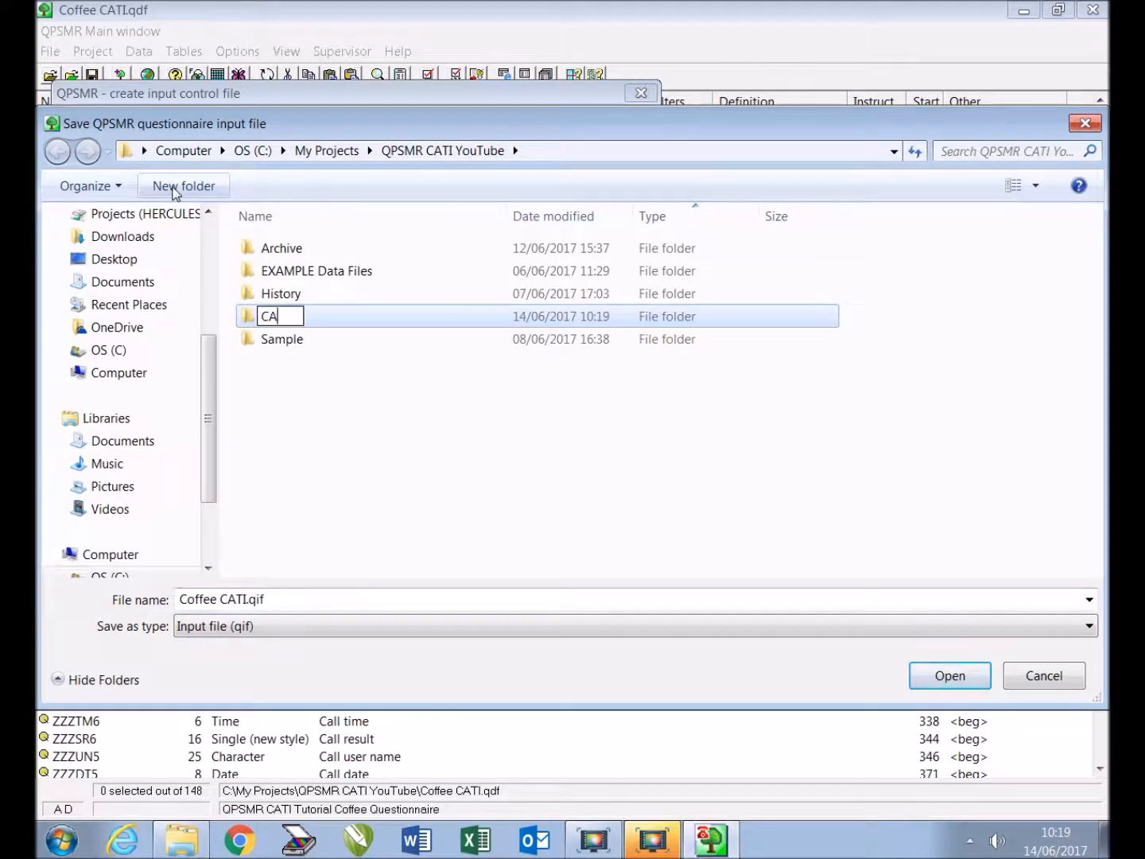
pyautogui.write('TI QIF')
pyautogui.click(274, 358)
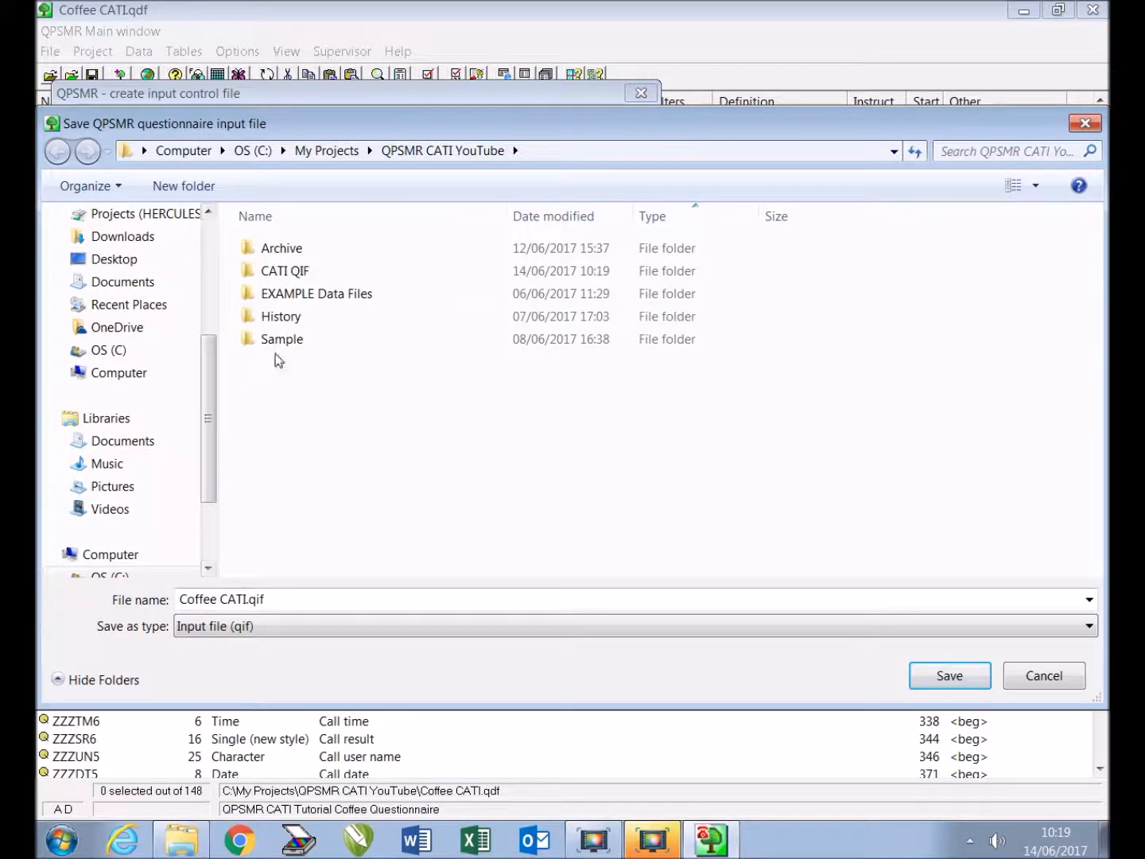
pyautogui.doubleClick(275, 270)
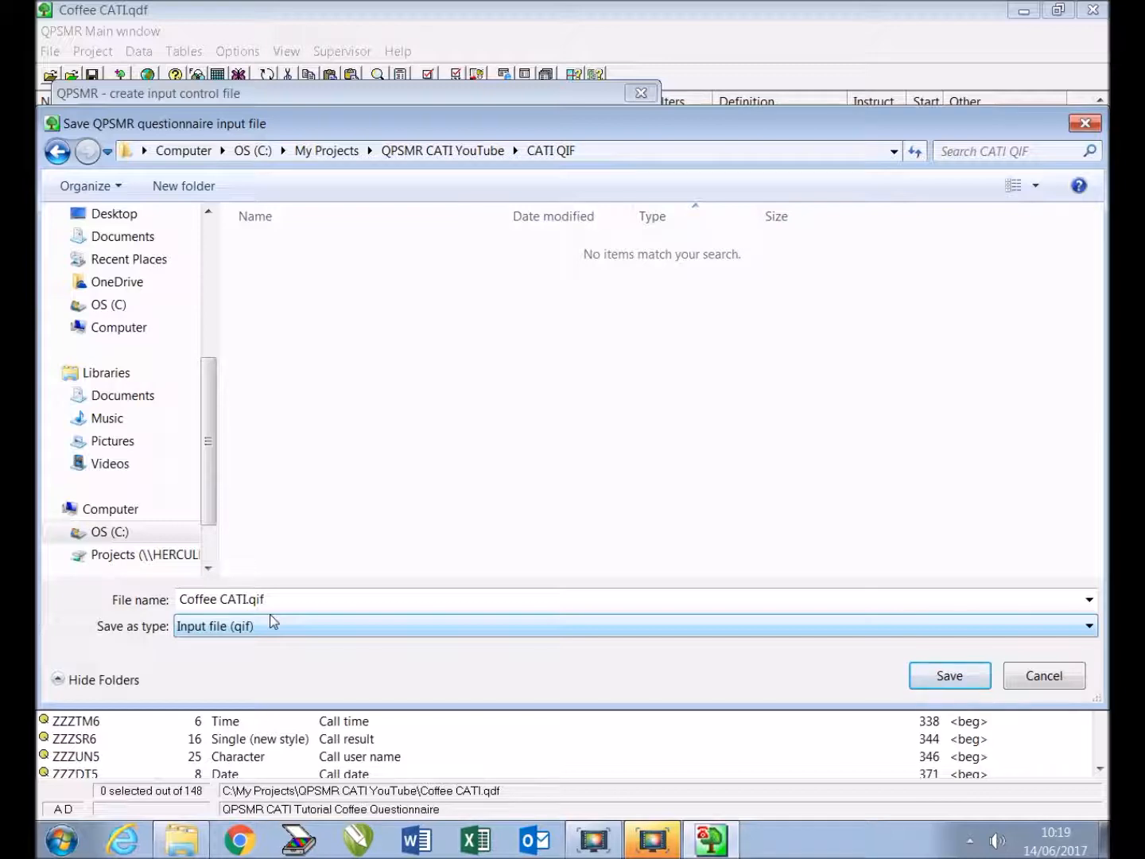
pyautogui.click(927, 687)
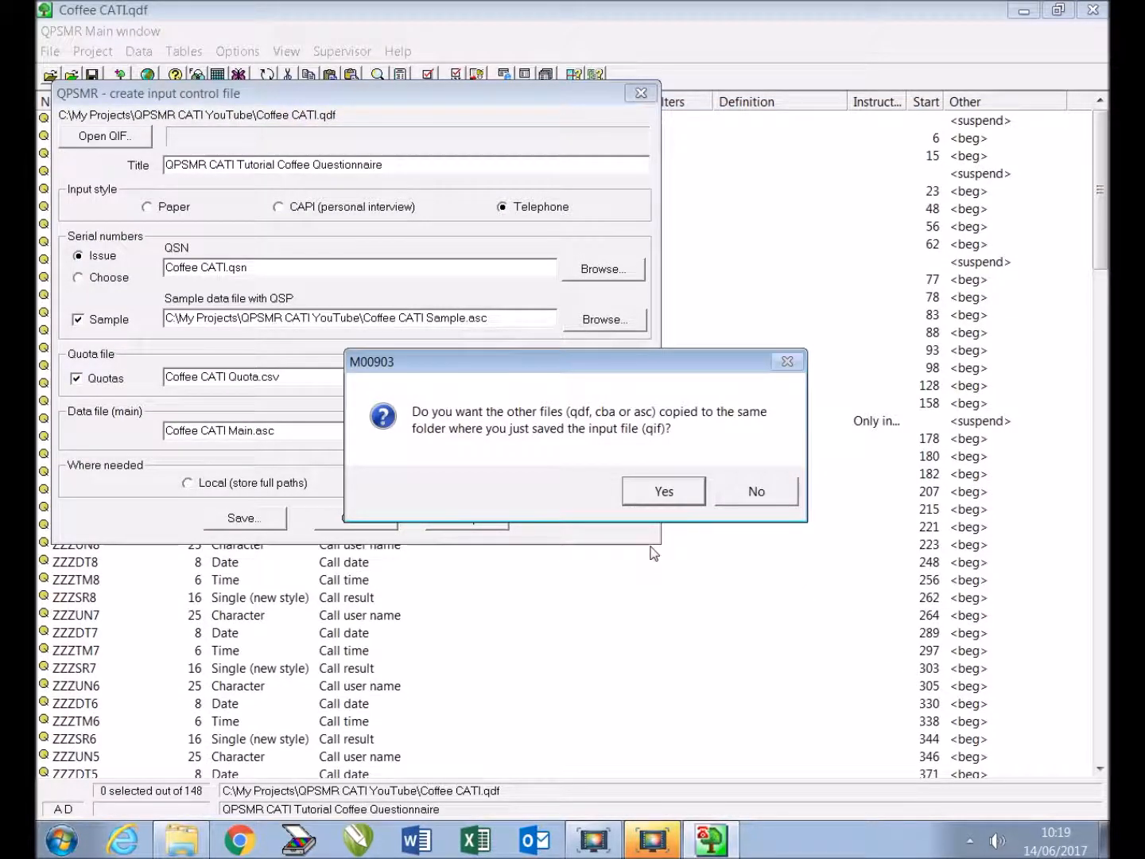
# Copy the other project files to the input file's folder, accepting new empty main data and verbatim files
pyautogui.click(684, 496)
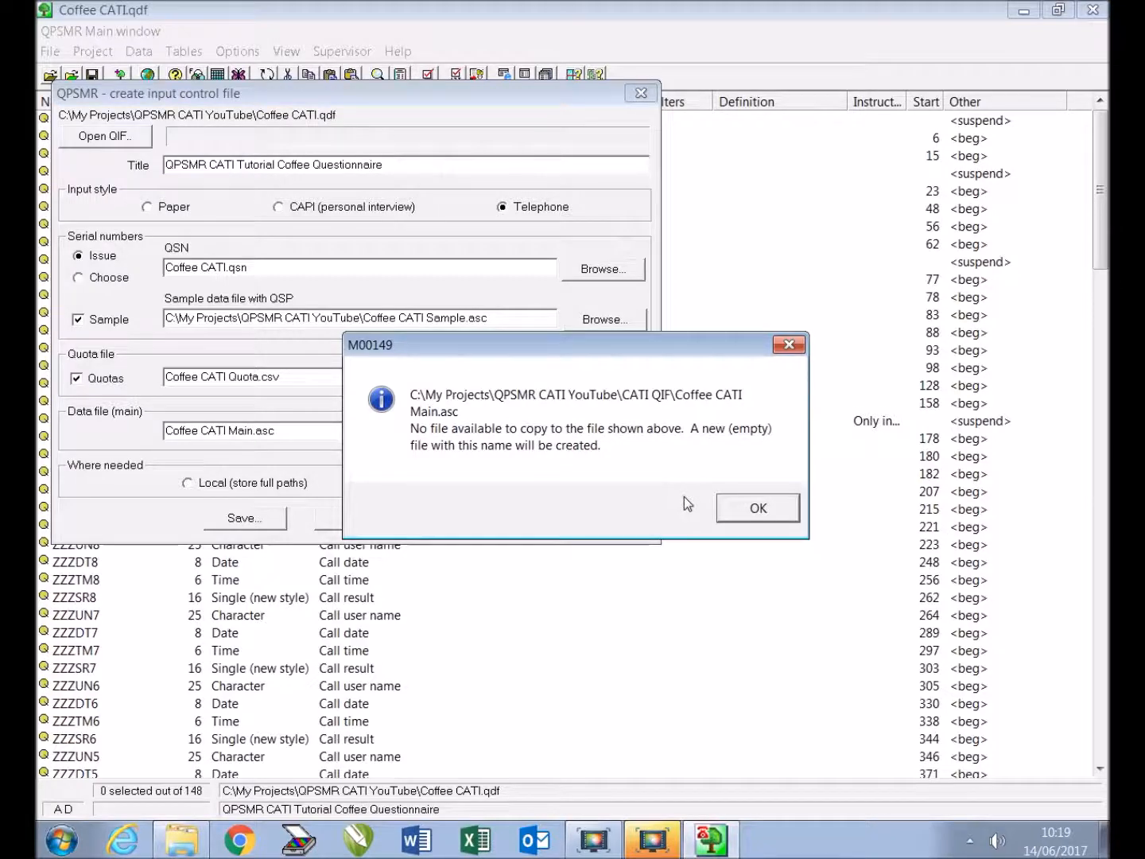
pyautogui.click(748, 516)
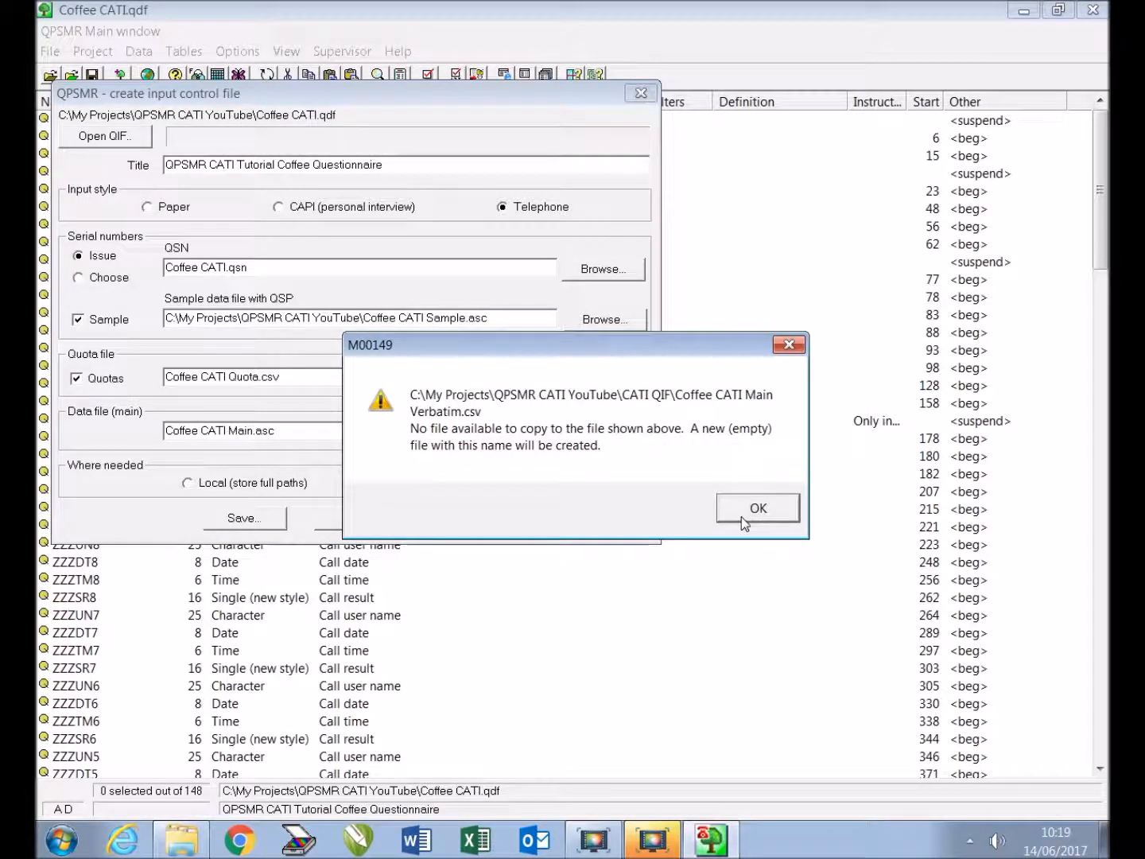
pyautogui.click(748, 517)
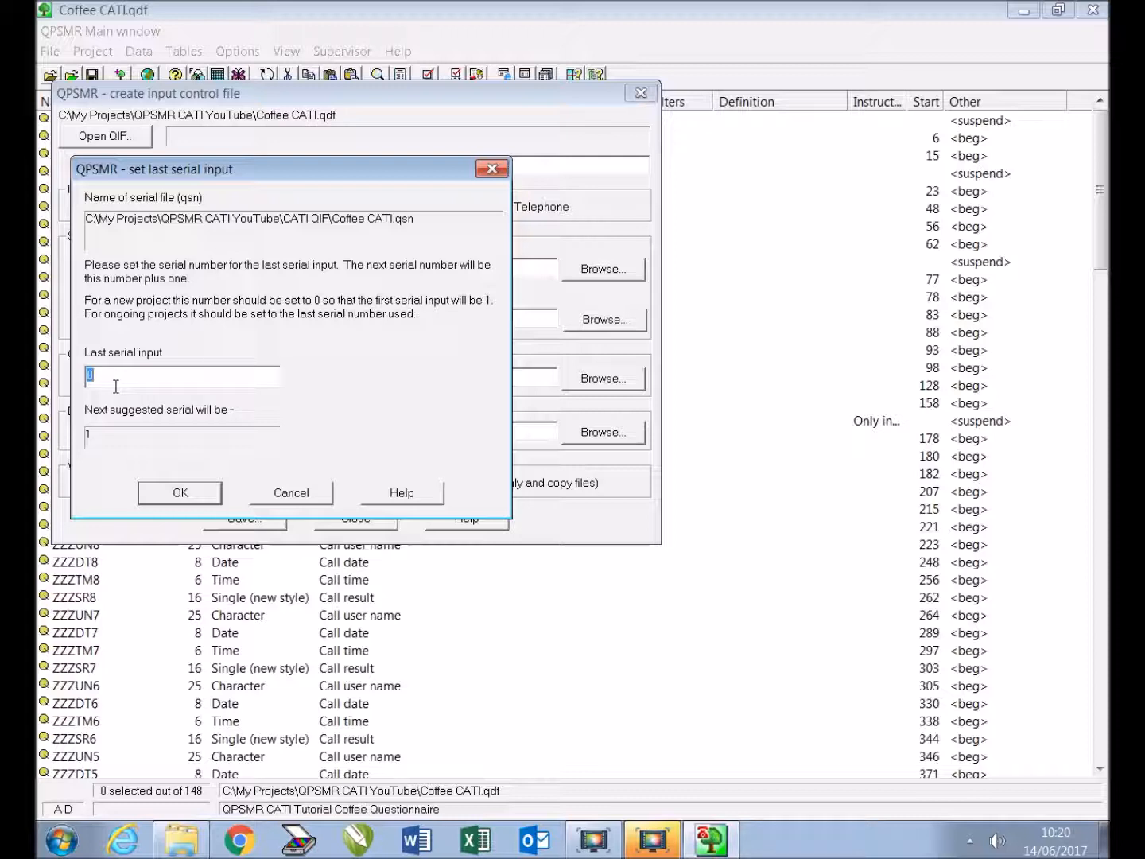
# Set the last serial input to 9000, finish copying the input files and close the input control file setup
pyautogui.write('9000')
pyautogui.click(203, 499)
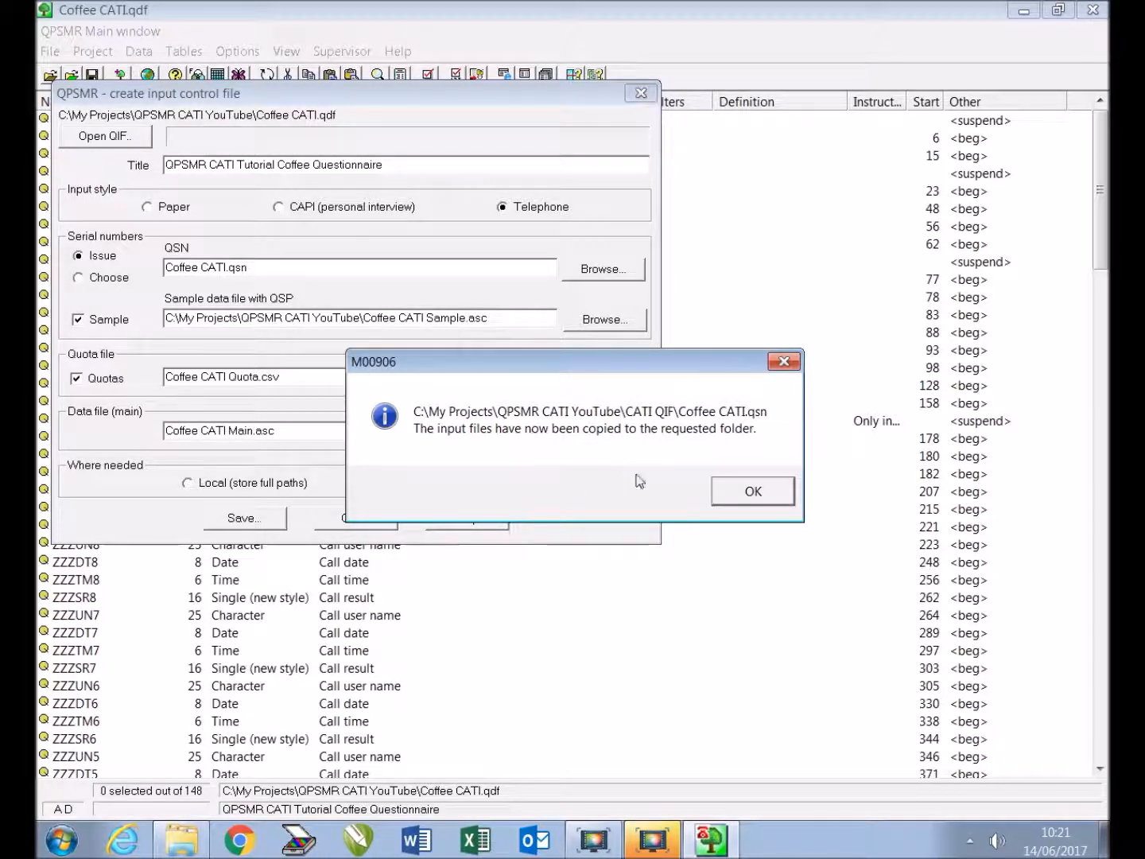
pyautogui.click(749, 493)
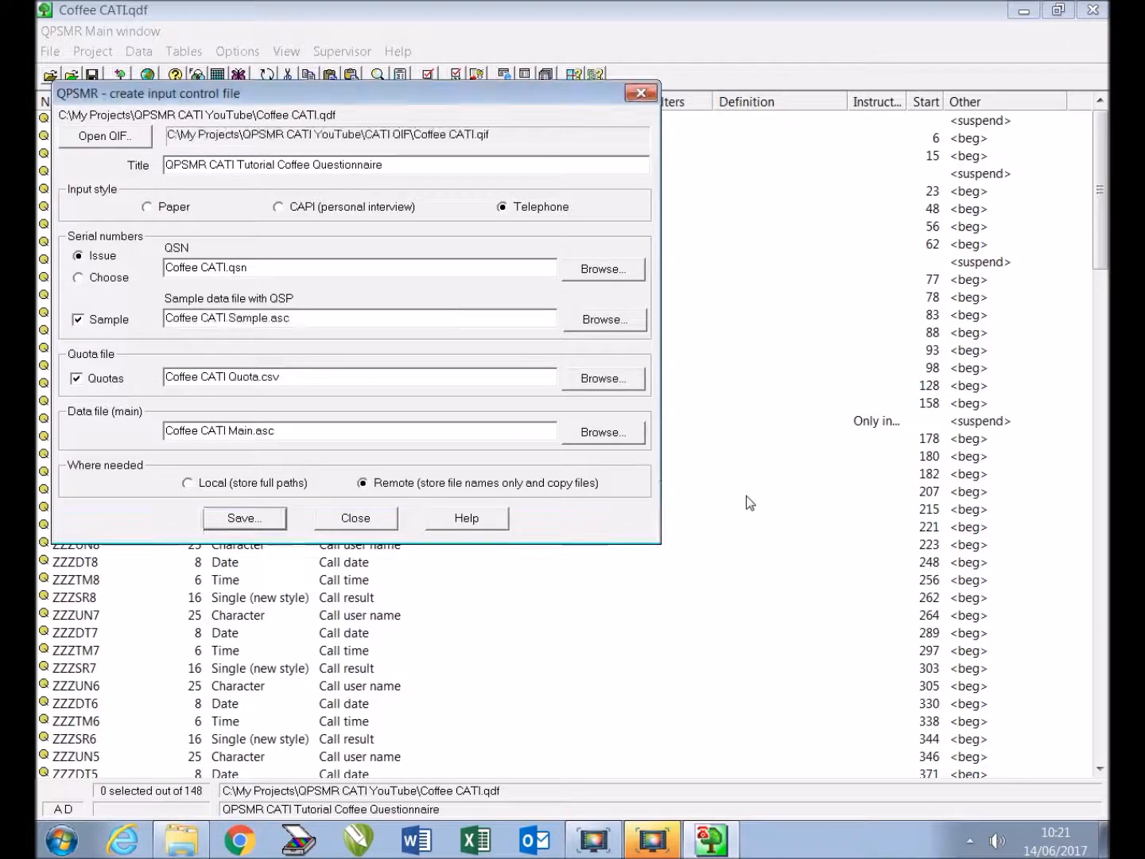
pyautogui.click(376, 528)
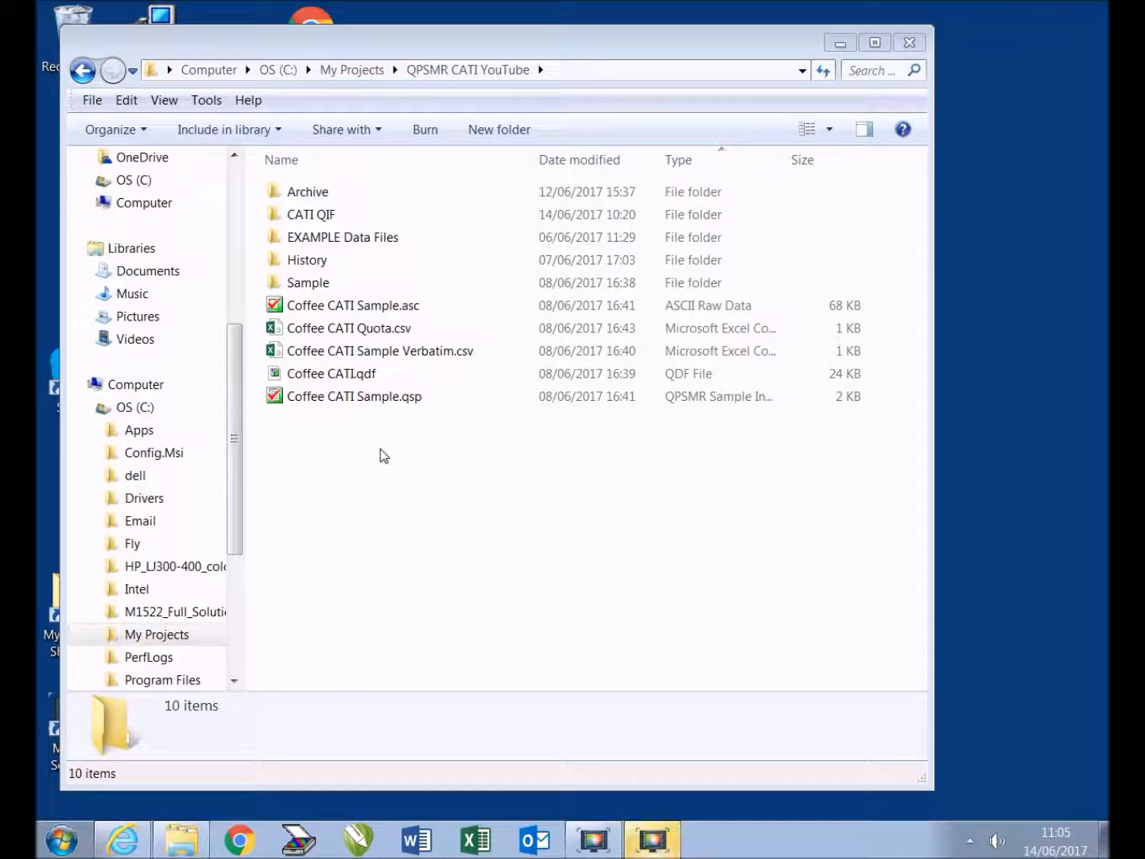
# In Windows Explorer, open the CATI QIF folder and launch Coffee CATI.qif for interviewing
pyautogui.doubleClick(291, 215)
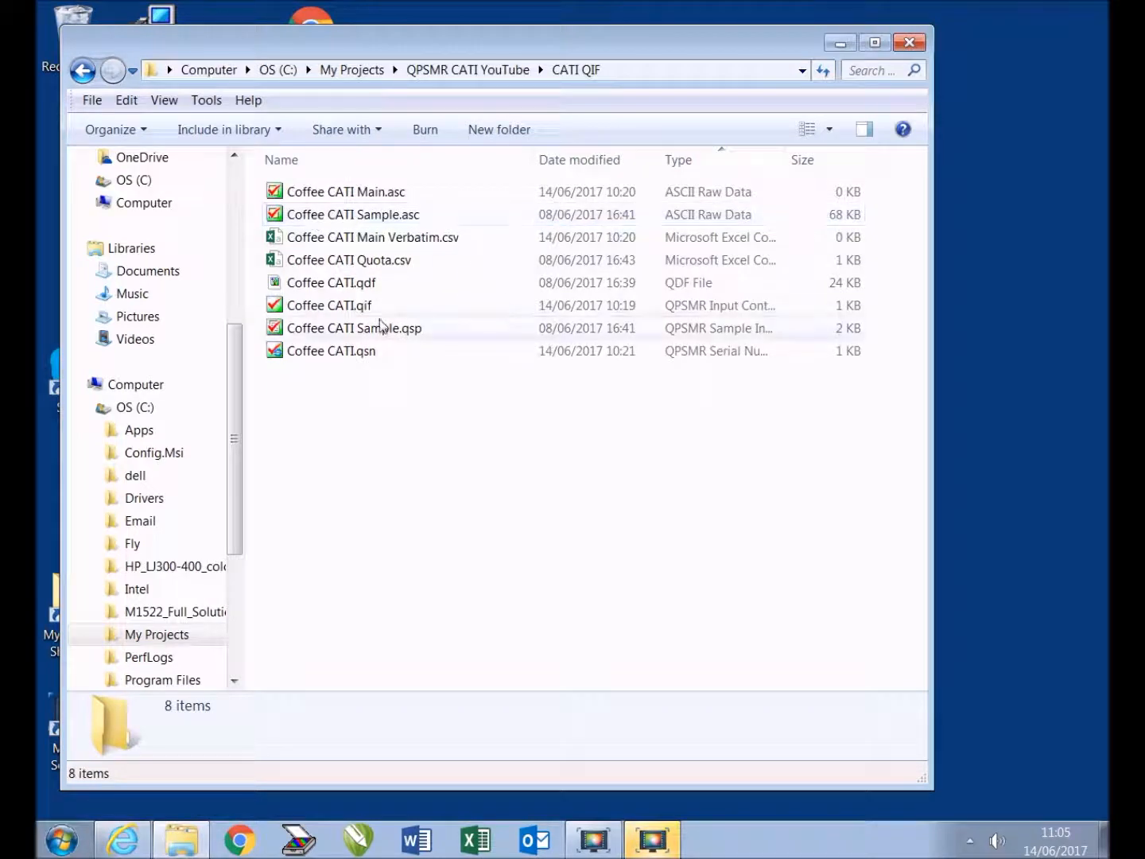
pyautogui.doubleClick(379, 304)
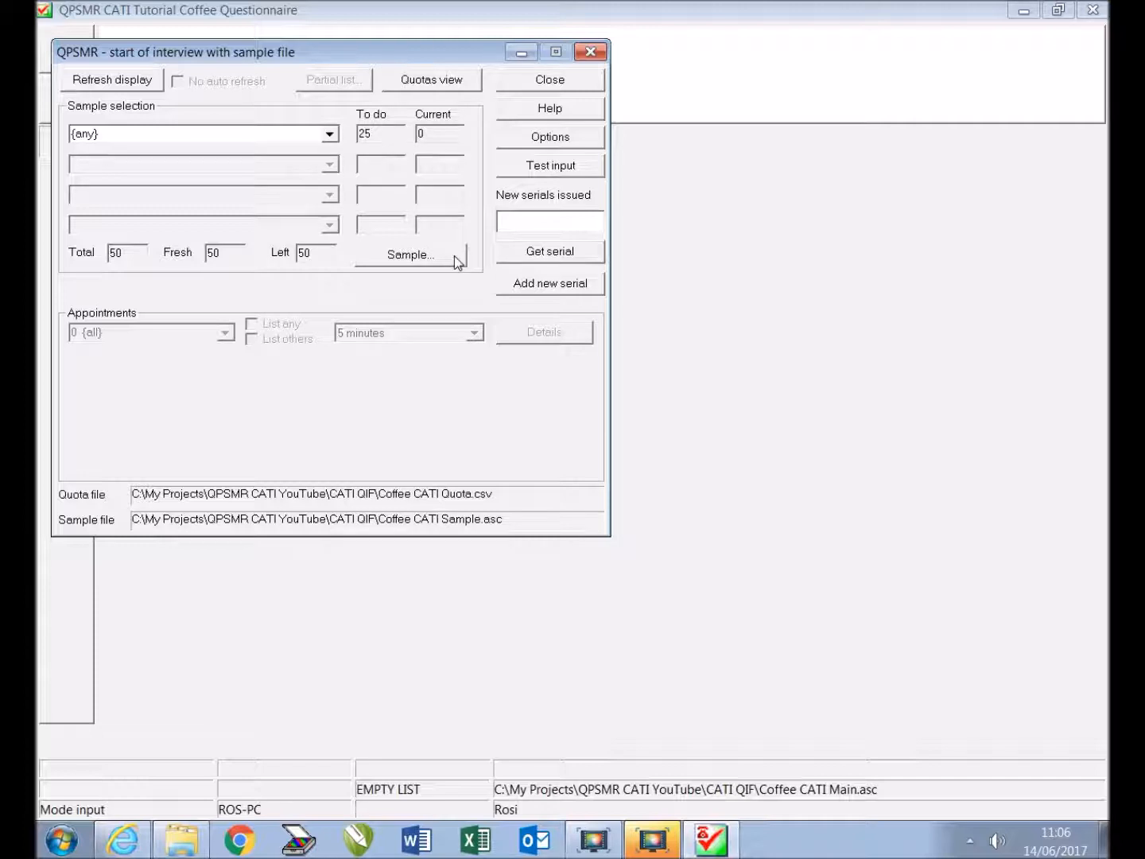
# Filter the sample selection to North East to check its counts, and return the selection to {any}
pyautogui.click(337, 133)
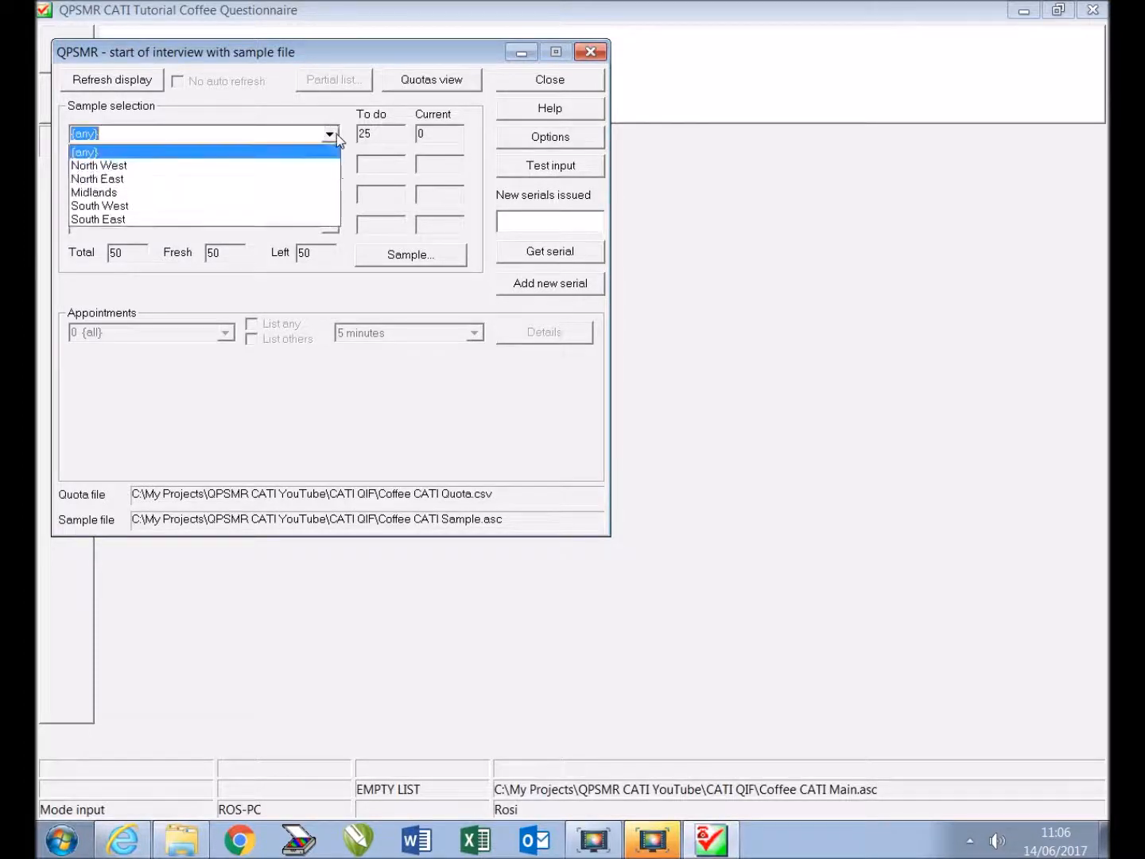
pyautogui.click(243, 182)
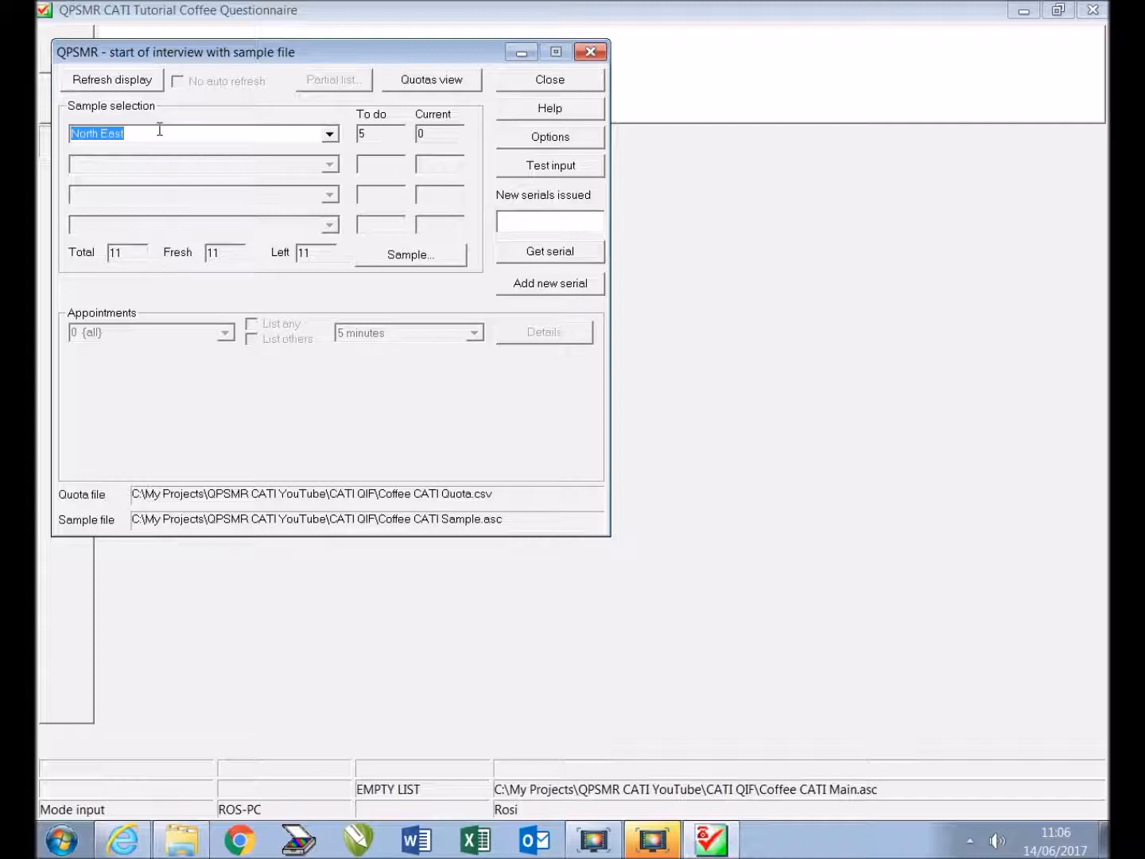
pyautogui.click(330, 137)
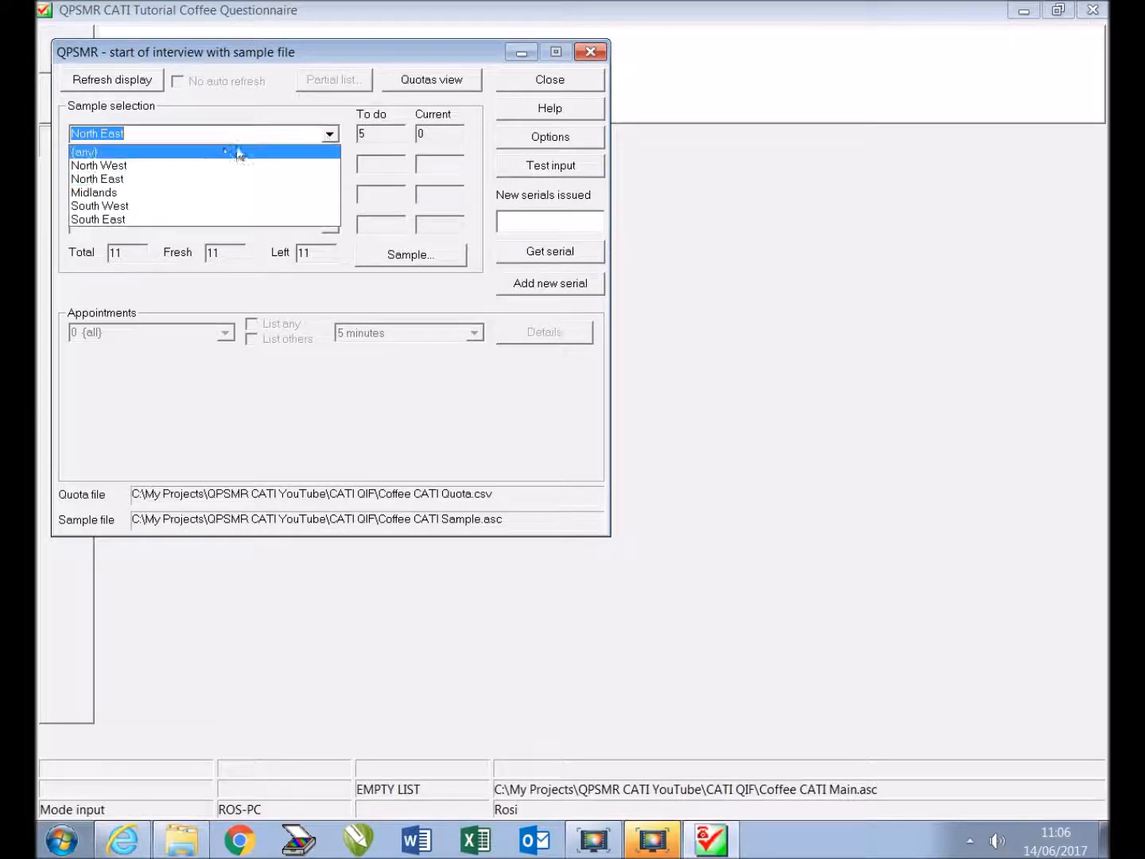
pyautogui.click(225, 147)
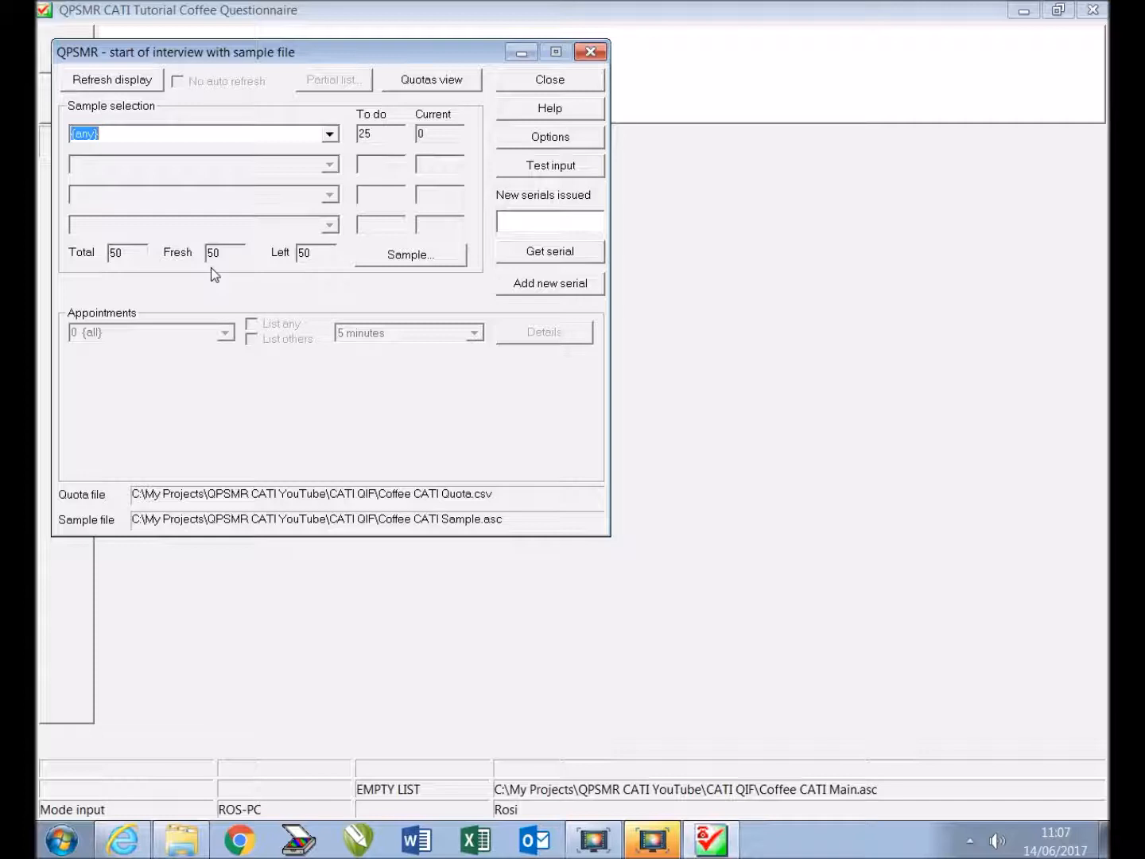
# Review the quota targets for each region, close the quota view and refresh the sample figures
pyautogui.click(424, 82)
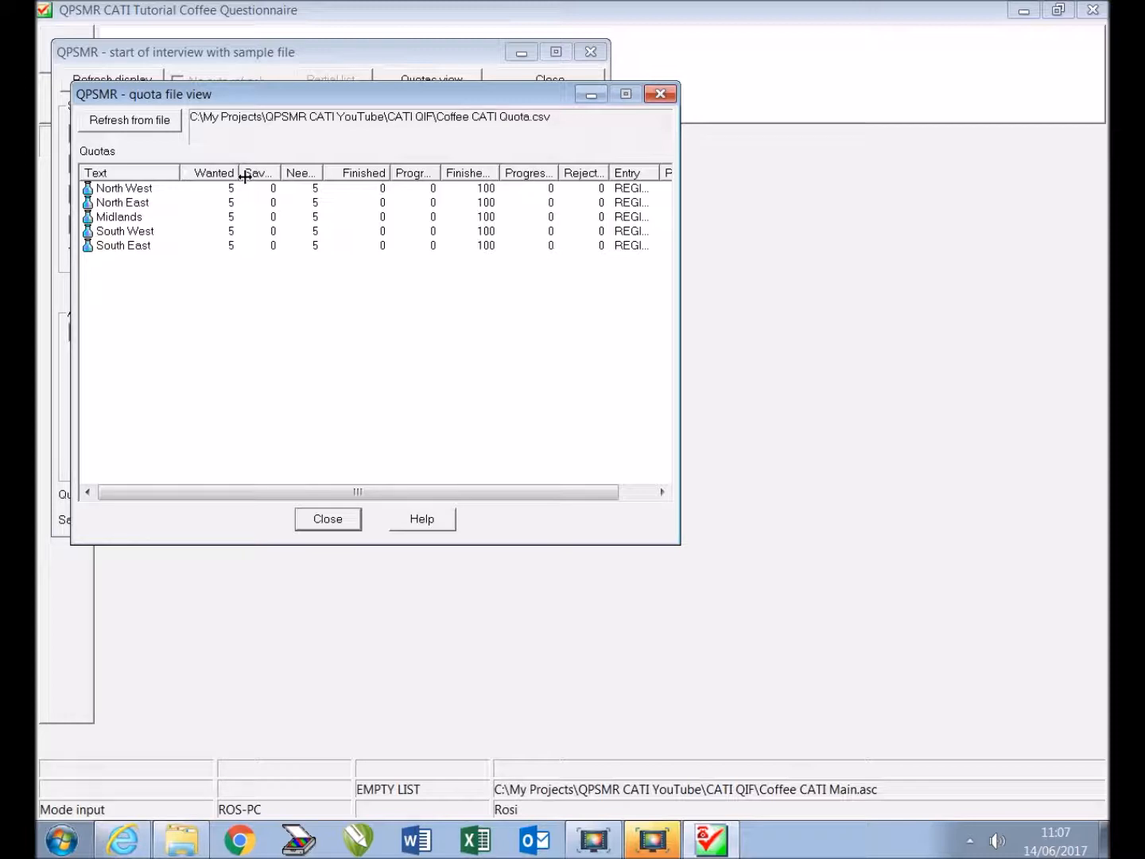
pyautogui.click(319, 520)
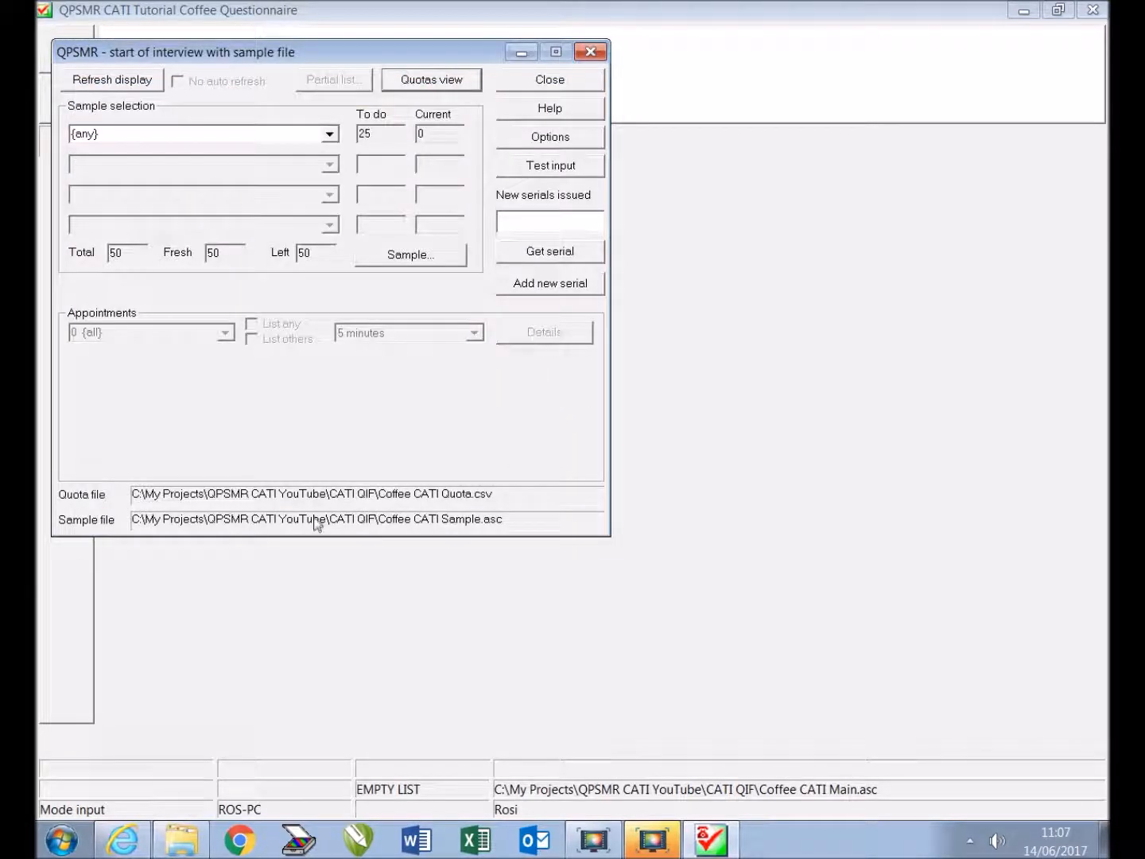
pyautogui.click(157, 83)
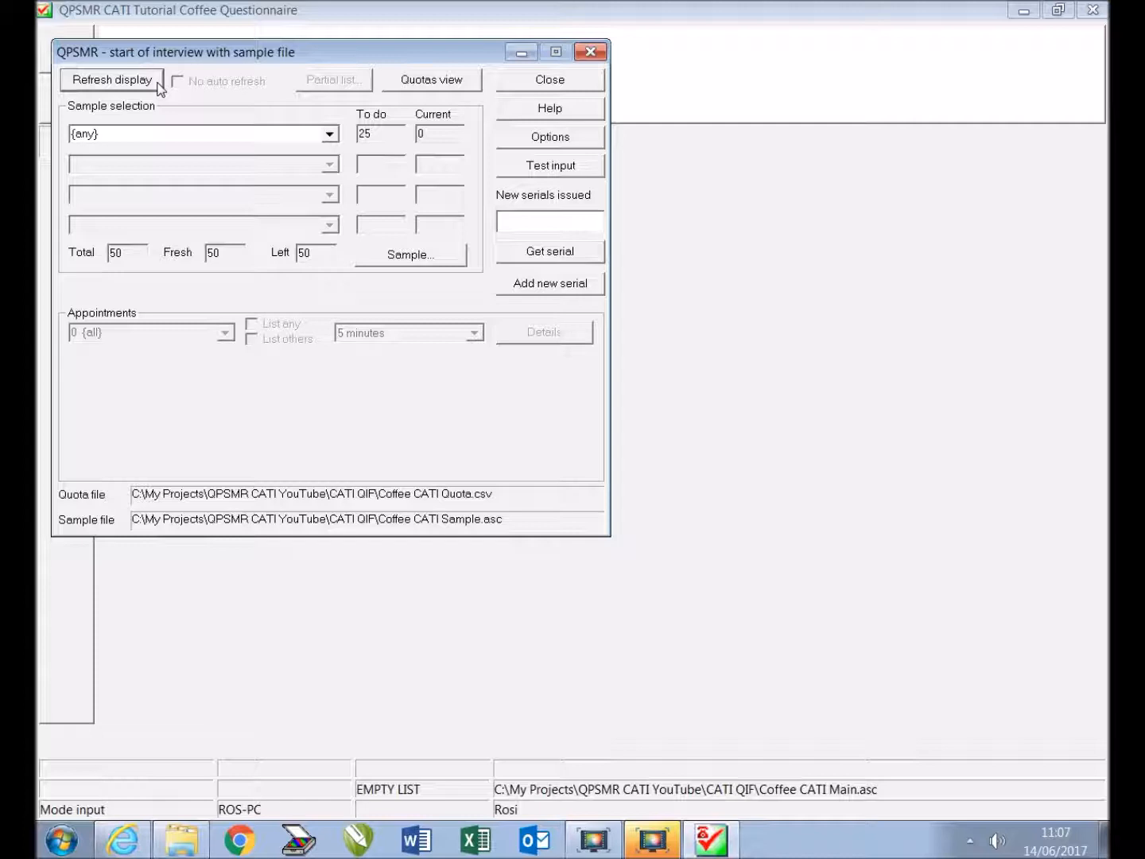
# Restrict the sample selection to Midlands and retrieve a contact from that sample
pyautogui.click(330, 133)
pyautogui.click(271, 192)
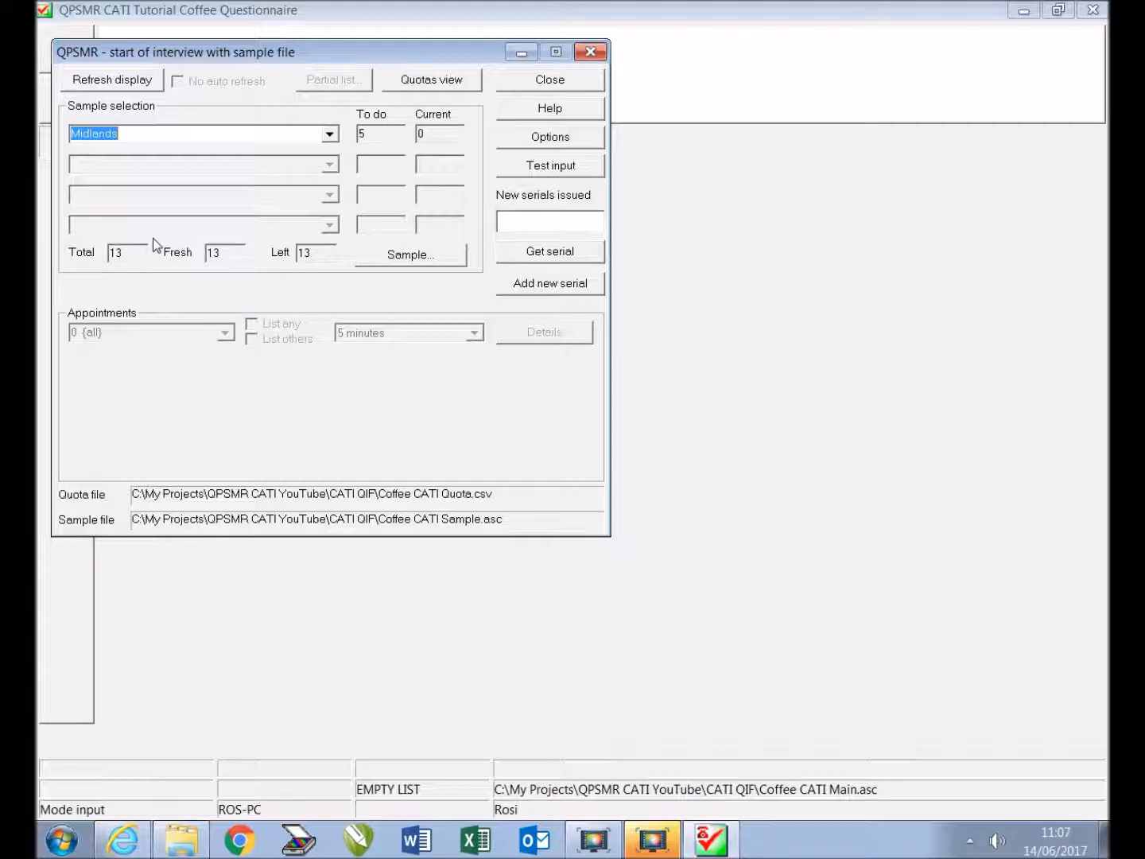
pyautogui.click(449, 261)
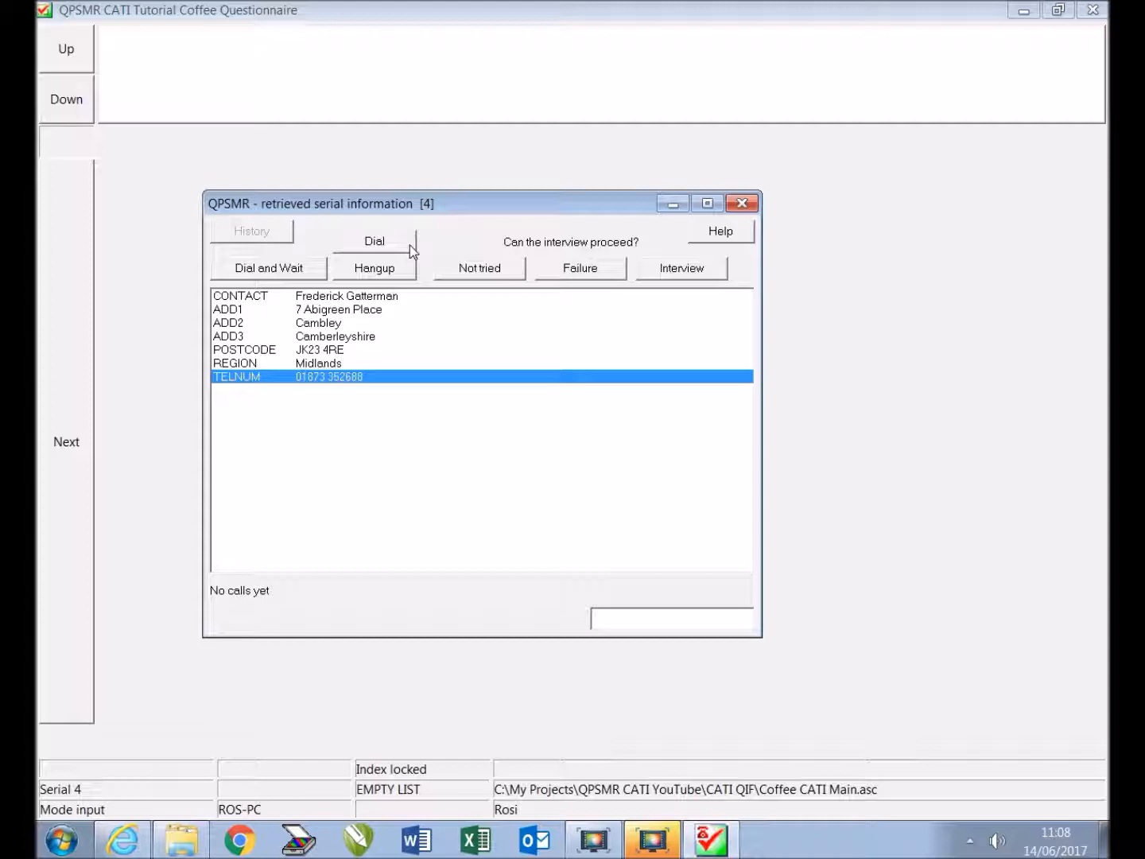
# Proceed to the interview with the retrieved contact, pass the introduction and answer Yes to the willingness-to-participate question
pyautogui.click(709, 272)
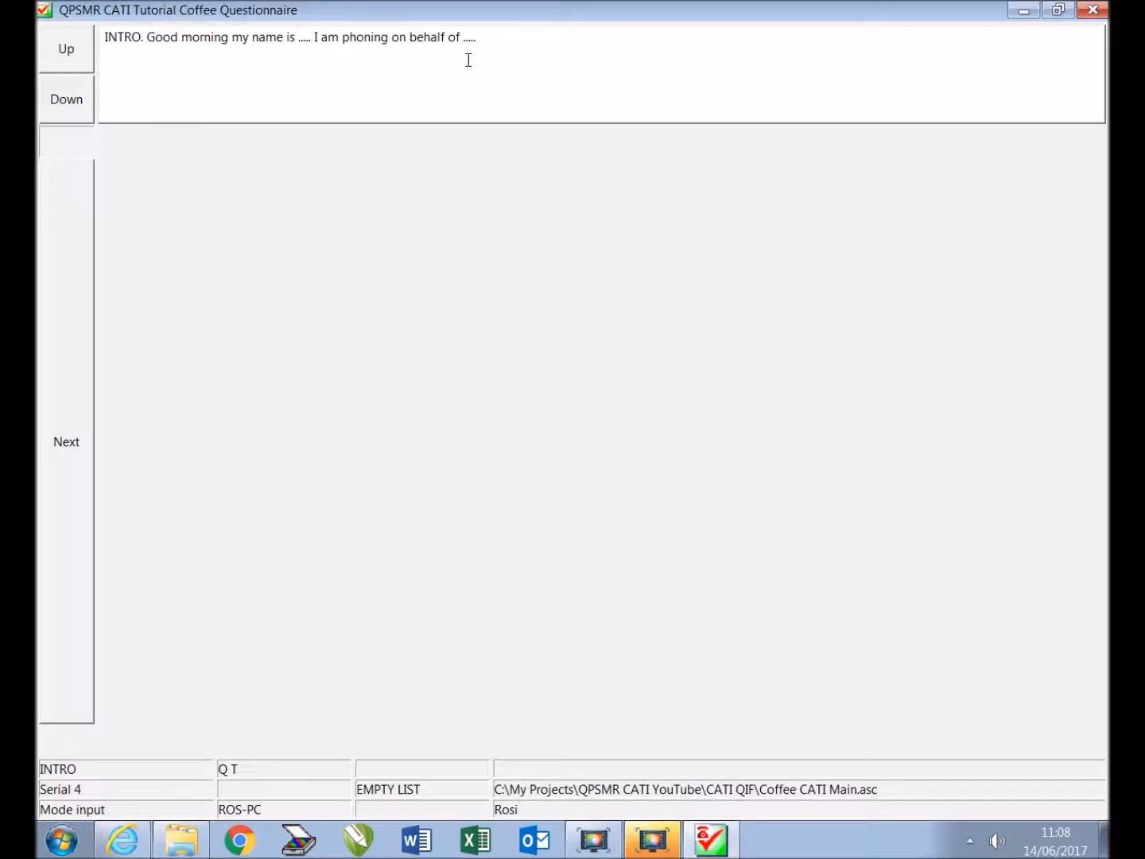
pyautogui.click(65, 266)
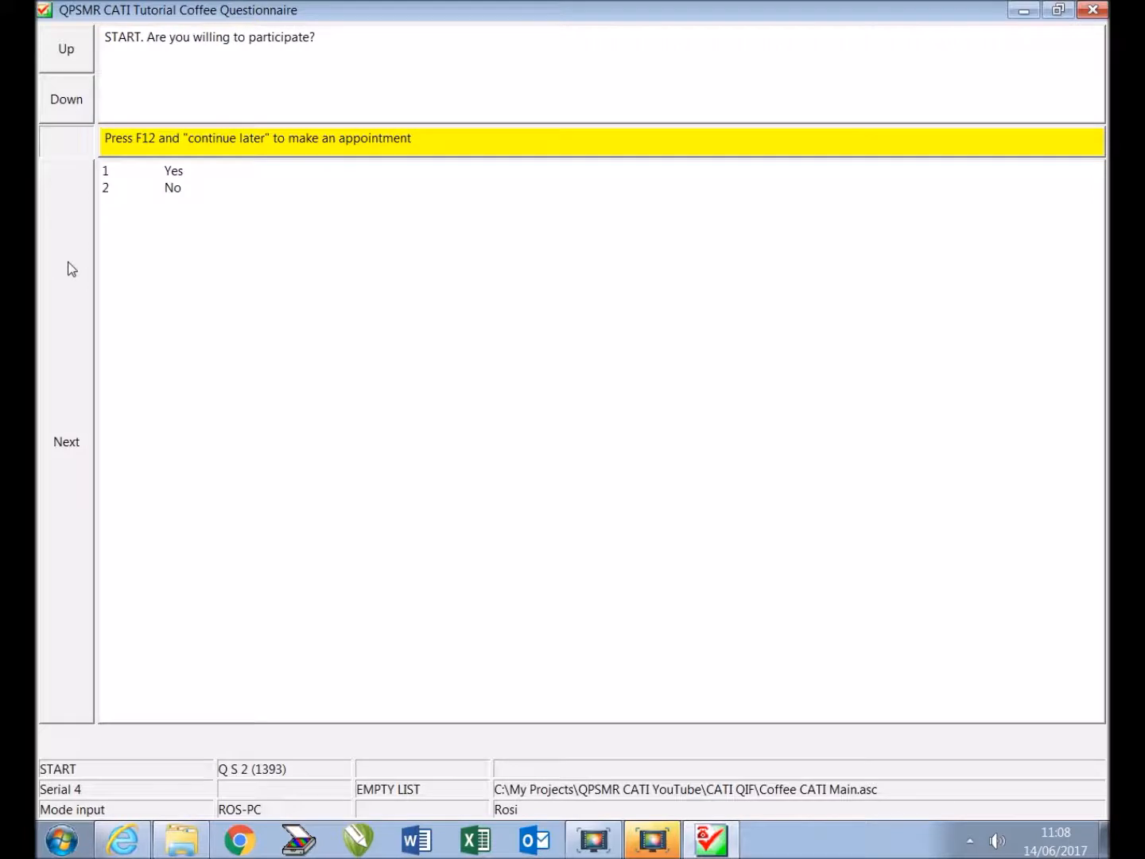
pyautogui.click(180, 172)
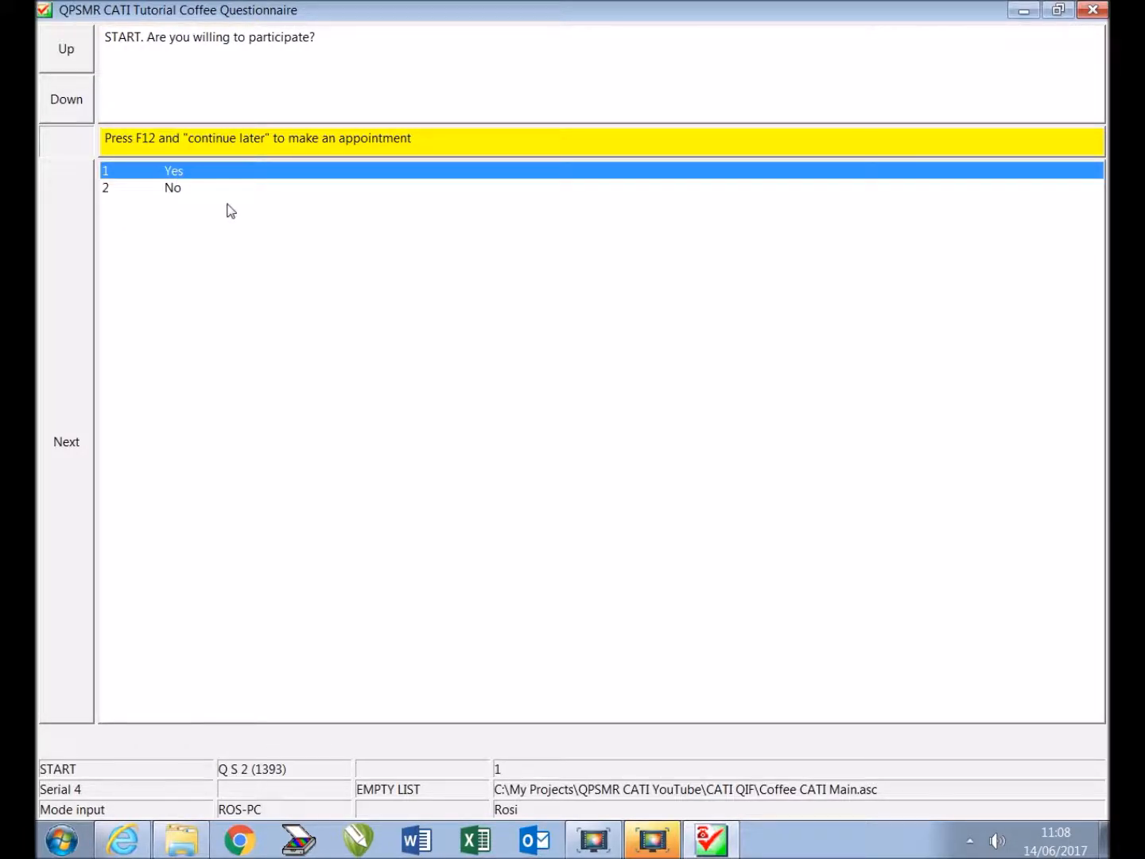
# Answer the coffee-drinking questions: Yes to Q1, 4 cups per day for Q2, and At home for Q3
pyautogui.click(58, 231)
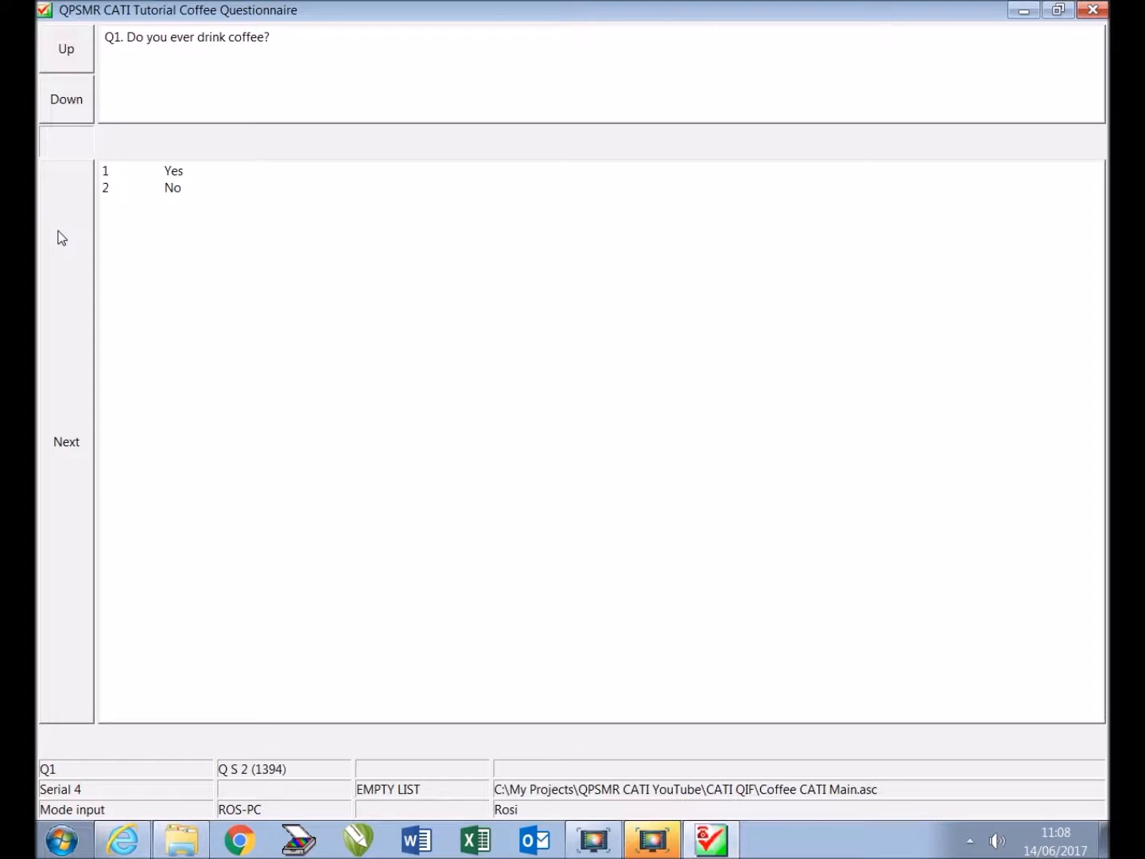
pyautogui.click(165, 173)
pyautogui.click(66, 297)
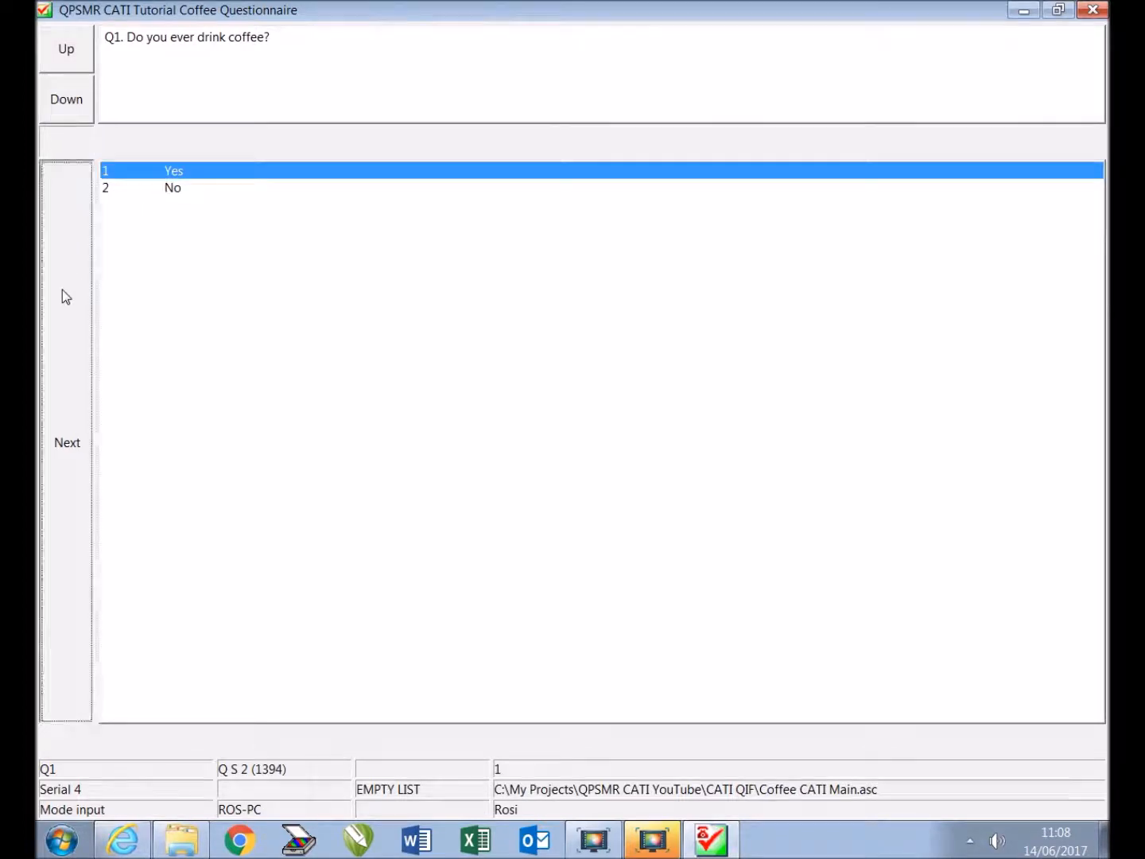
pyautogui.click(141, 233)
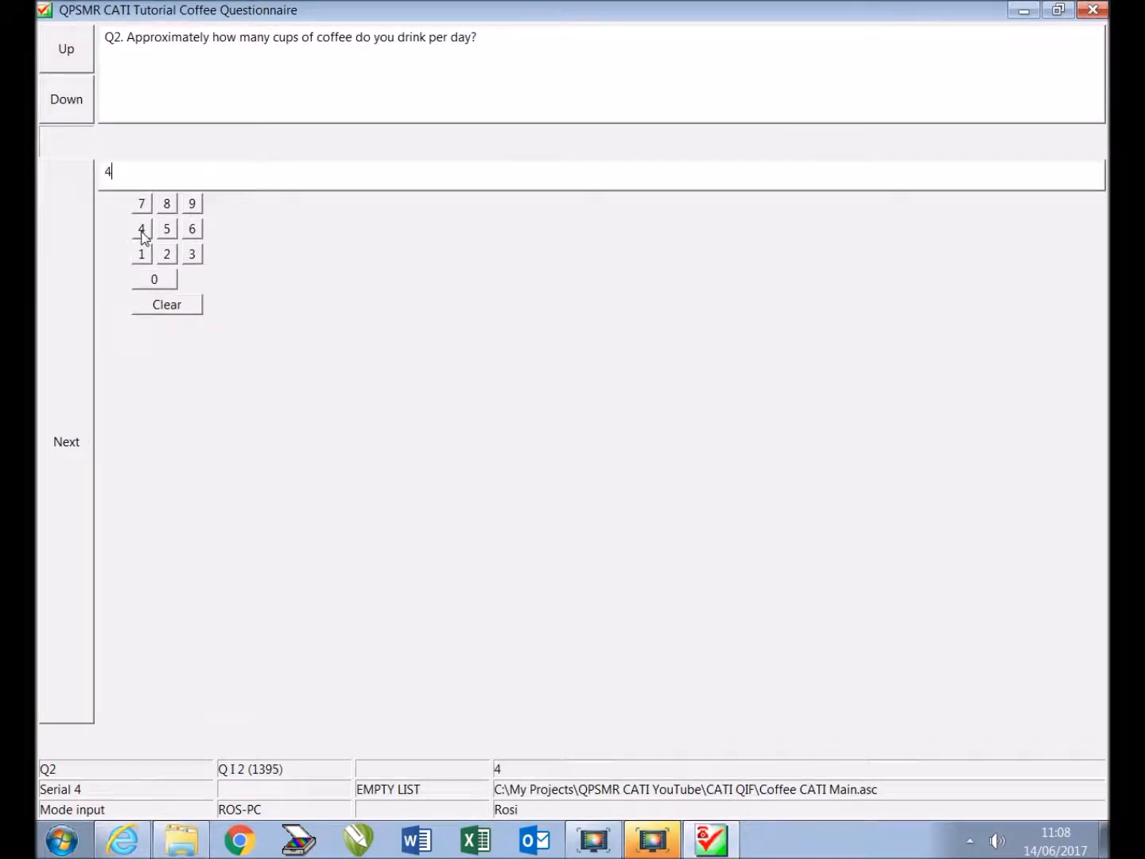
pyautogui.click(51, 299)
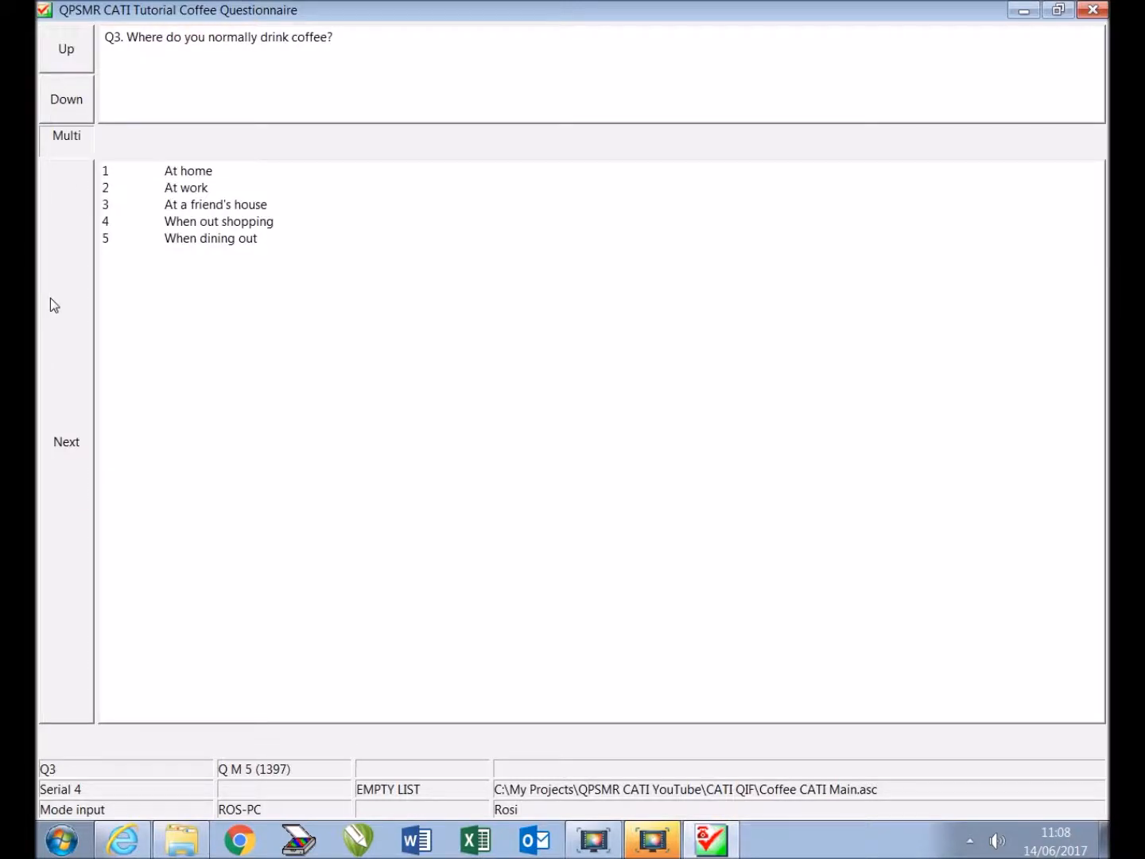
pyautogui.click(189, 174)
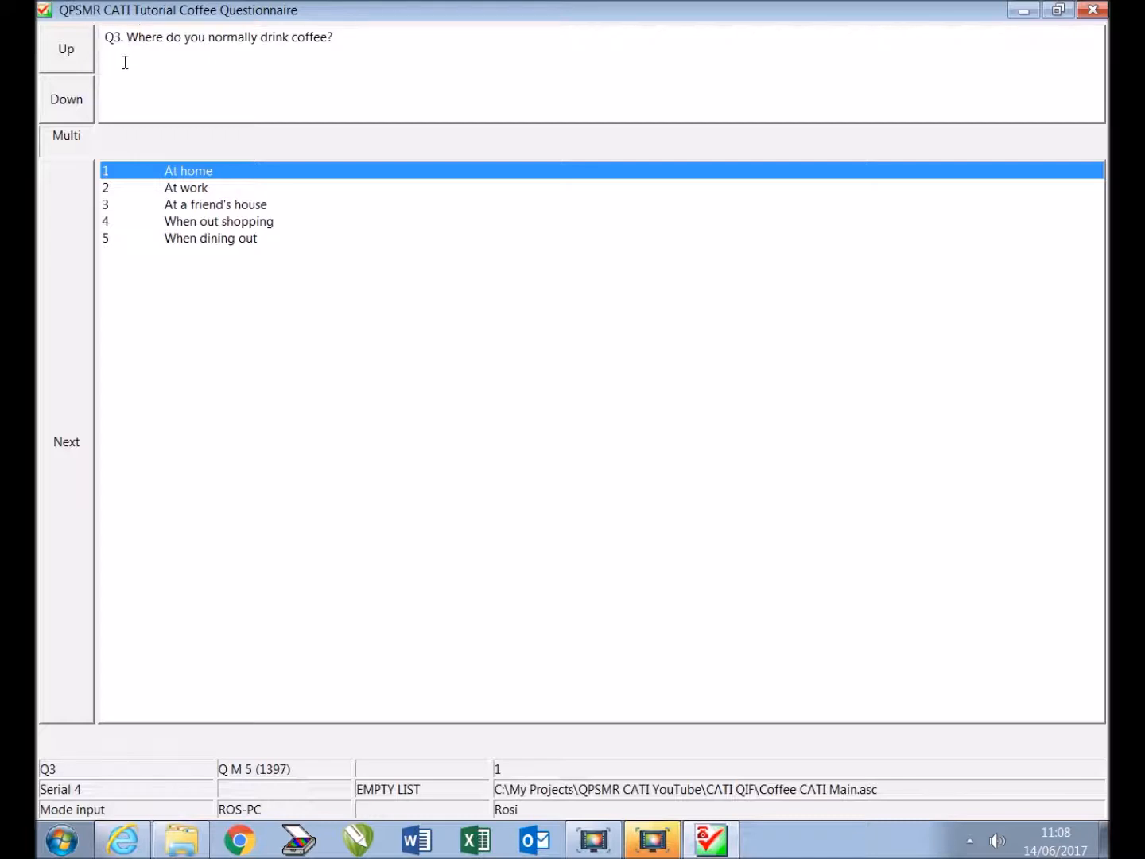
pyautogui.click(71, 204)
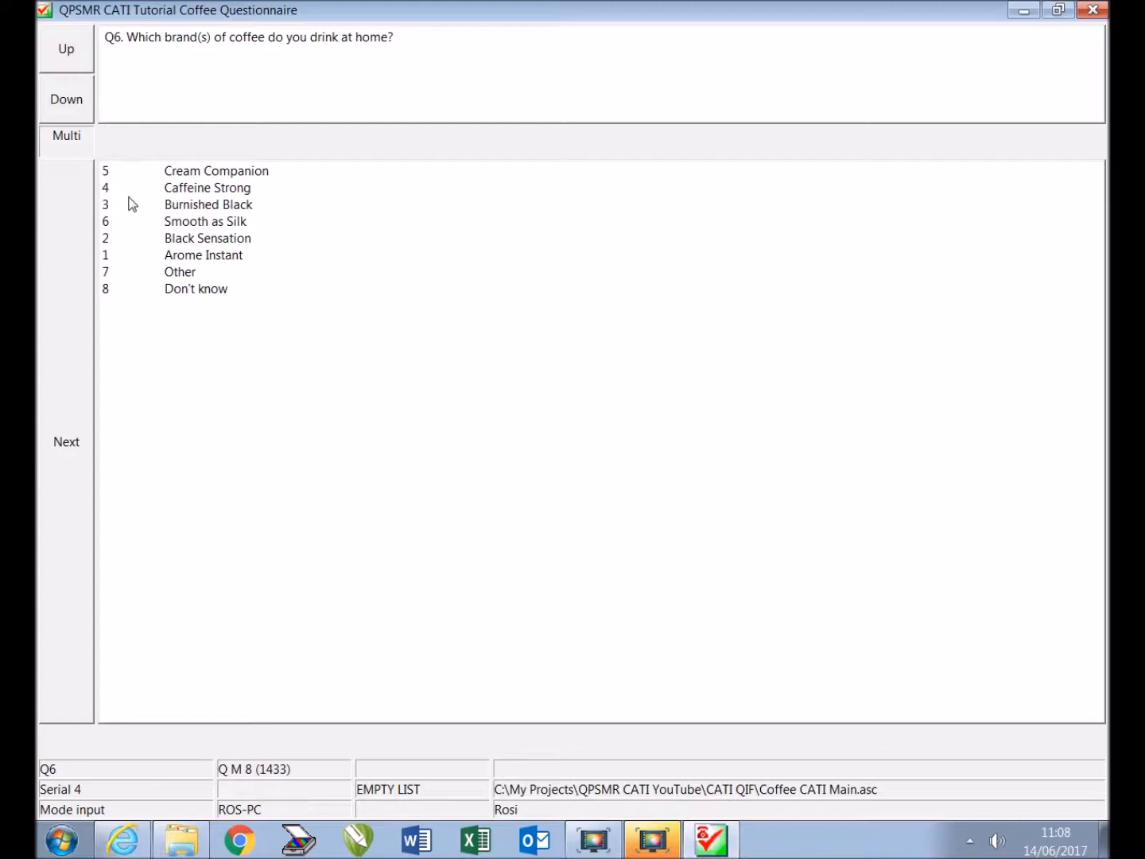
# Record Caffeine Strong and Smooth as Silk for Q6, answer Yes to Q7A, and pass the advert introduction text
pyautogui.click(183, 182)
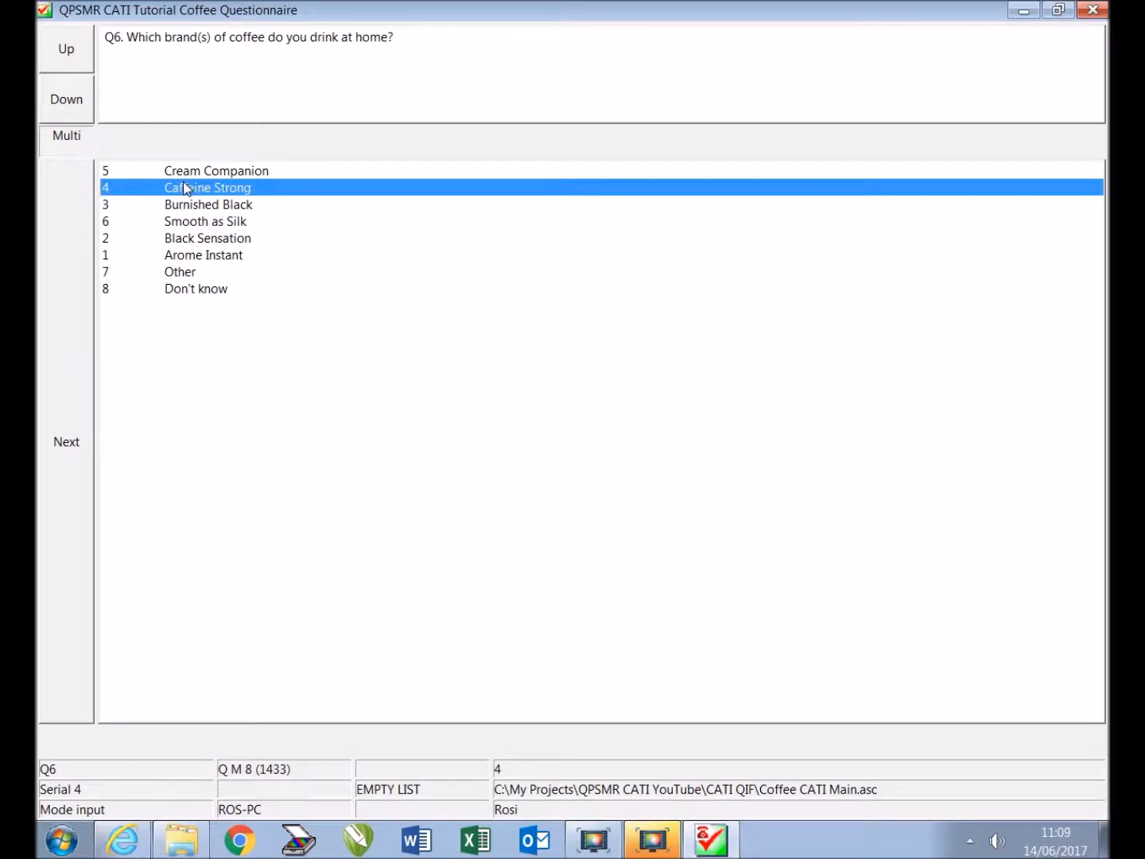
pyautogui.click(182, 226)
pyautogui.click(62, 268)
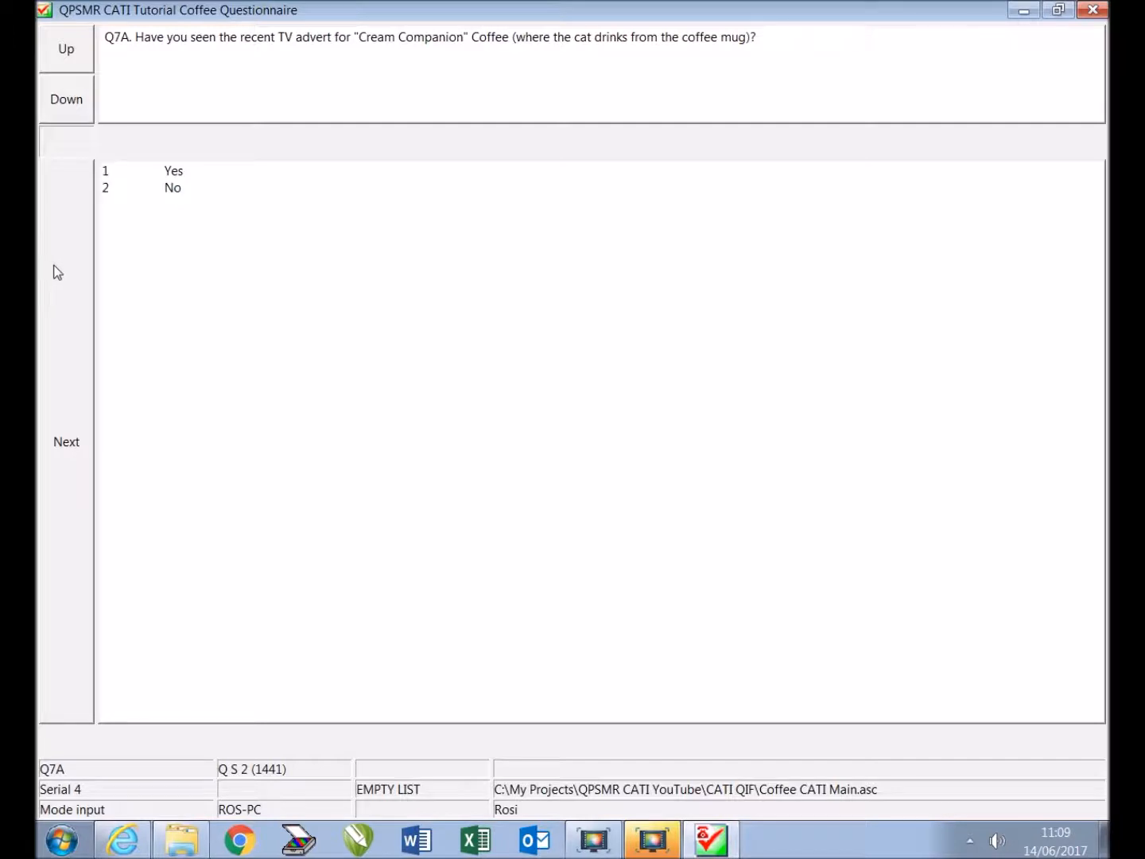
pyautogui.click(175, 171)
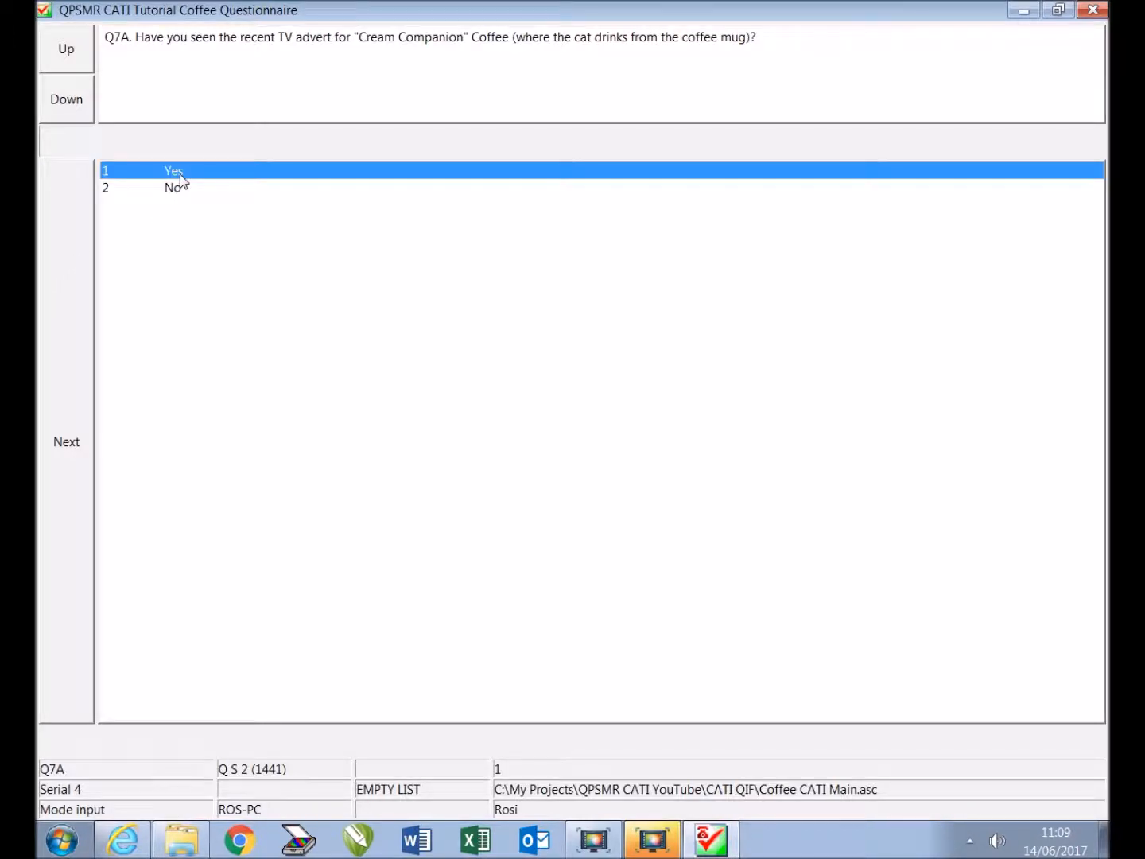
pyautogui.click(73, 245)
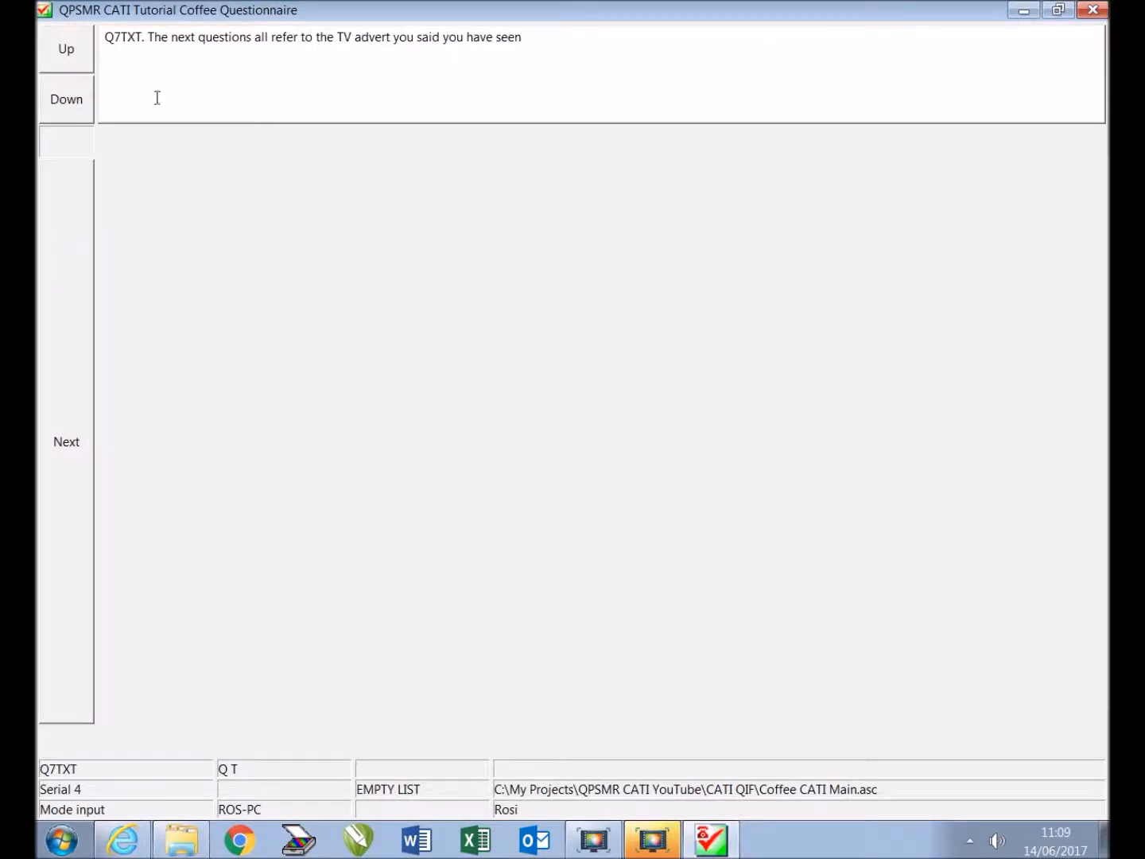
pyautogui.click(67, 276)
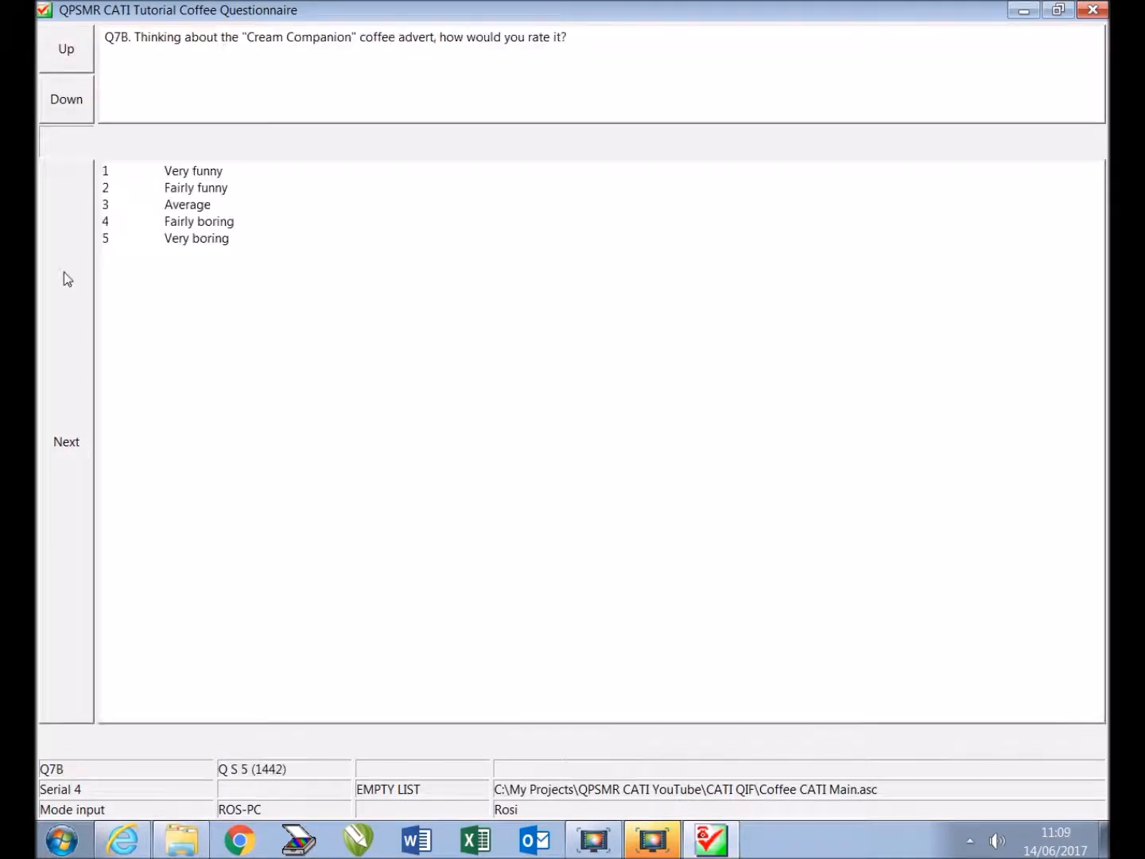
# Rate the Cream Companion advert Very funny, the man Very funny, the cat Fairly funny and the jug Average
pyautogui.click(209, 172)
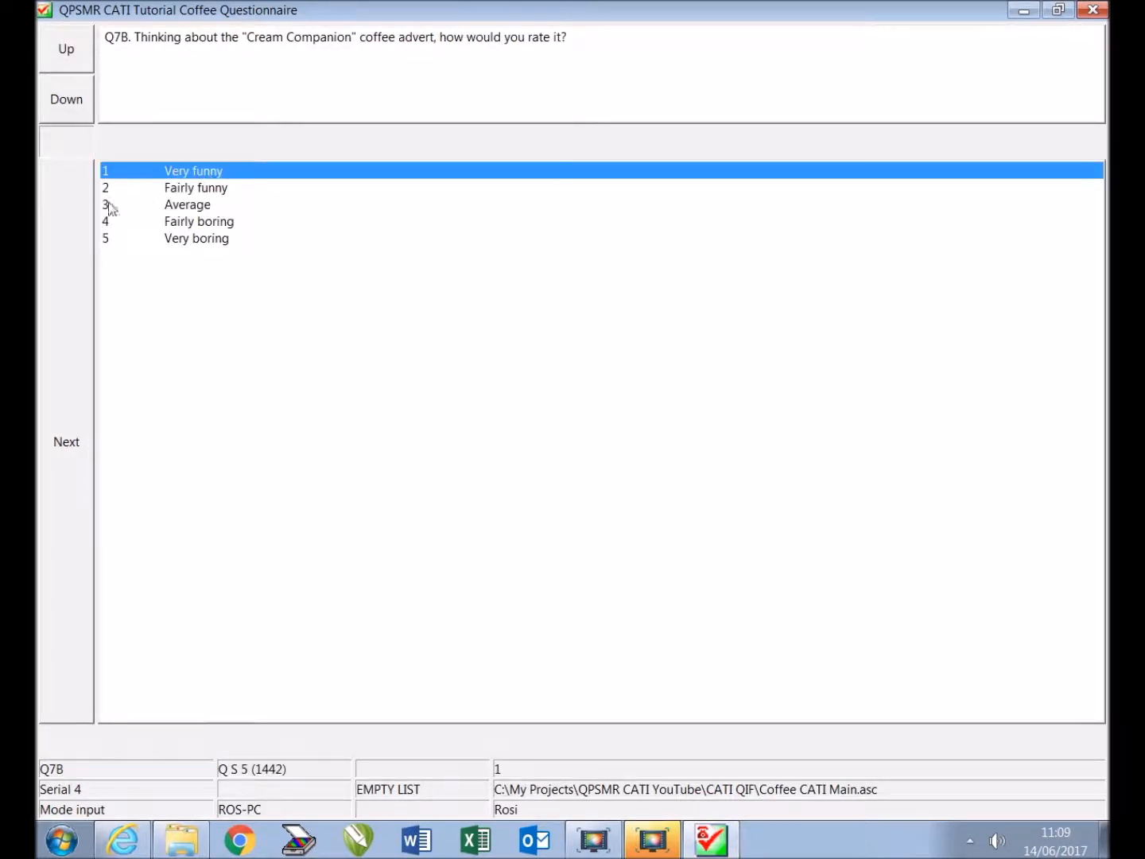
pyautogui.click(46, 233)
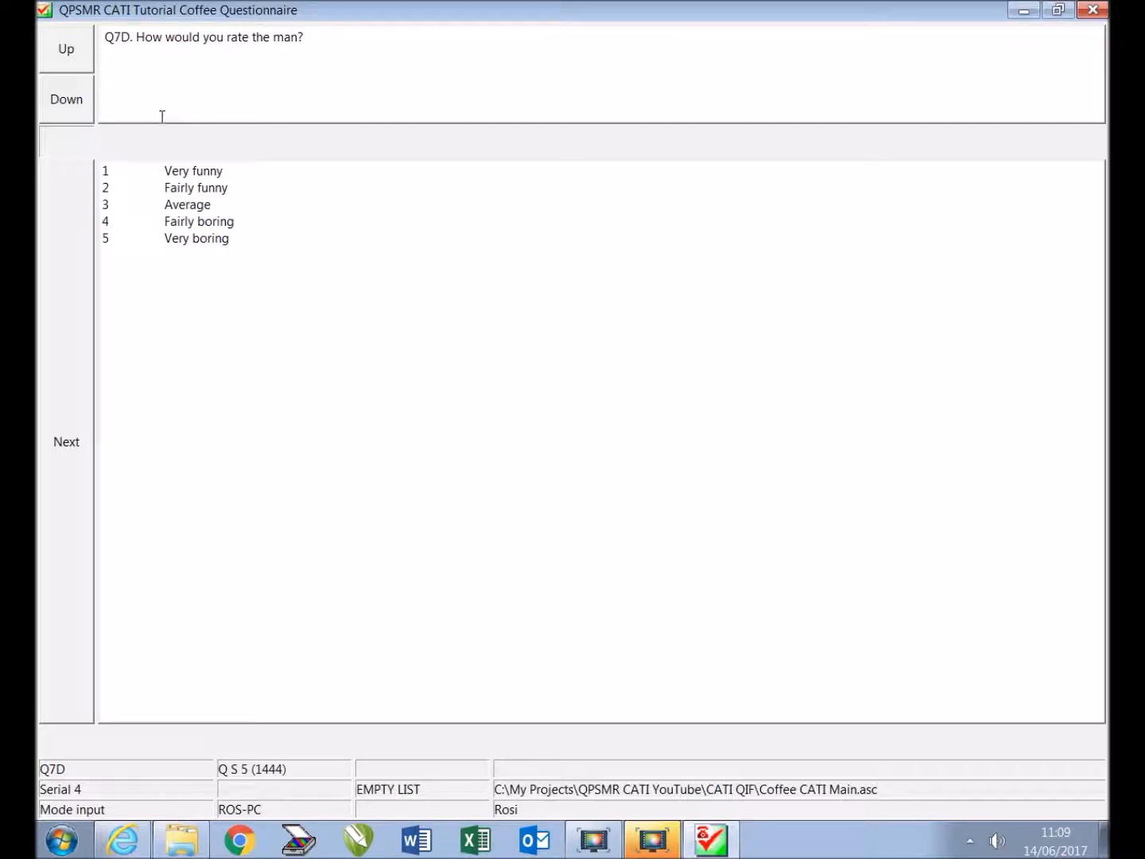
pyautogui.click(191, 179)
pyautogui.click(57, 211)
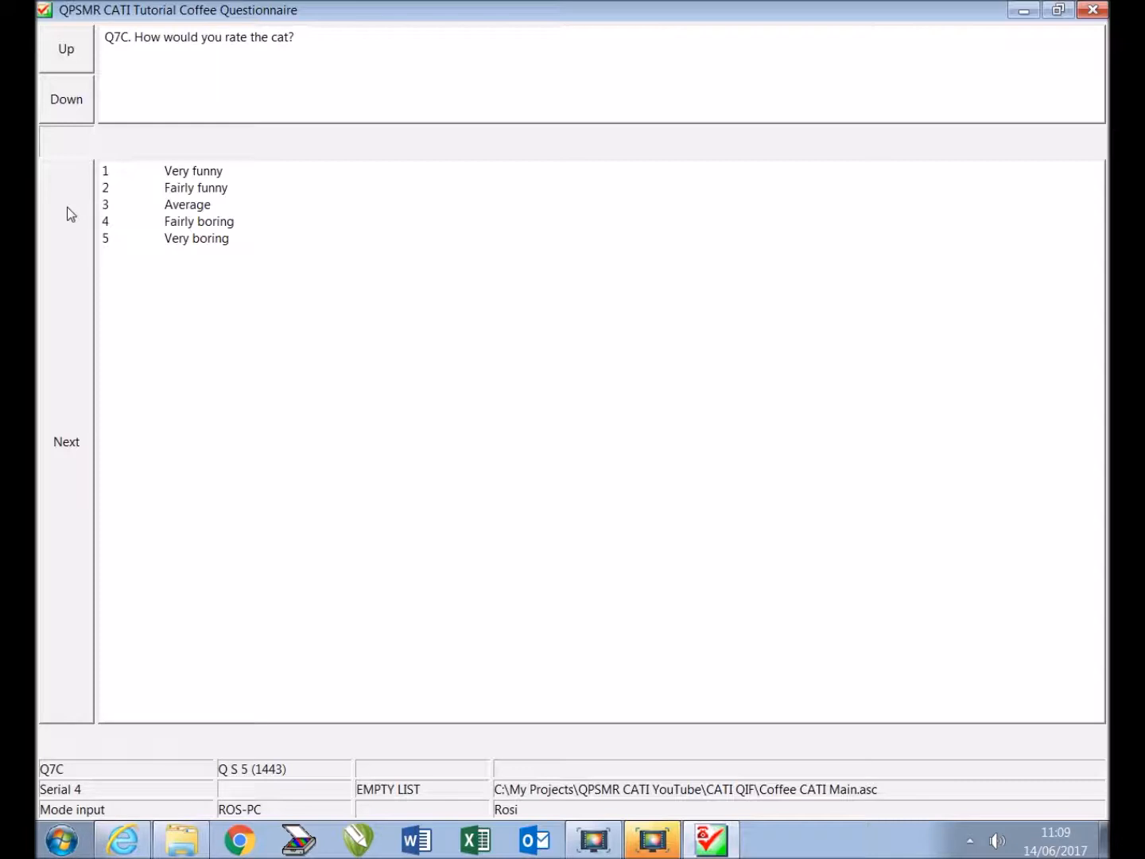
pyautogui.click(150, 193)
pyautogui.click(75, 224)
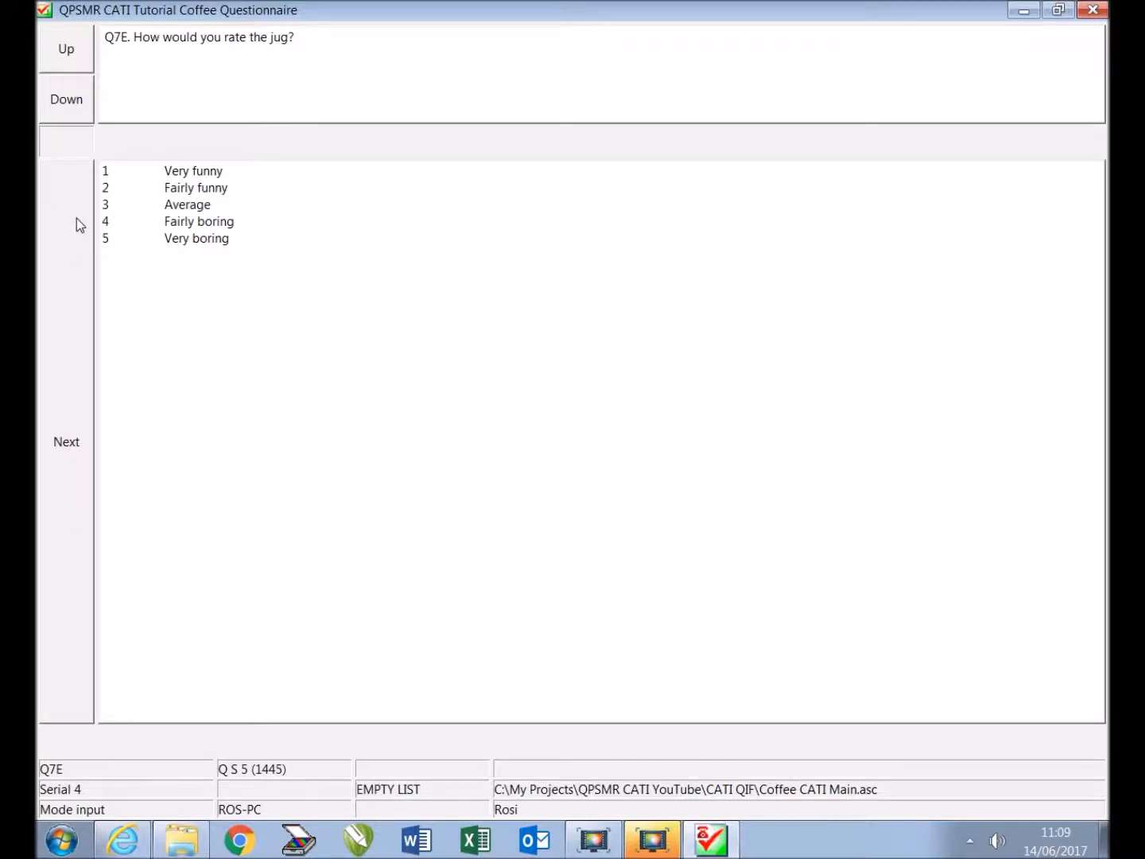
pyautogui.click(162, 208)
pyautogui.click(81, 233)
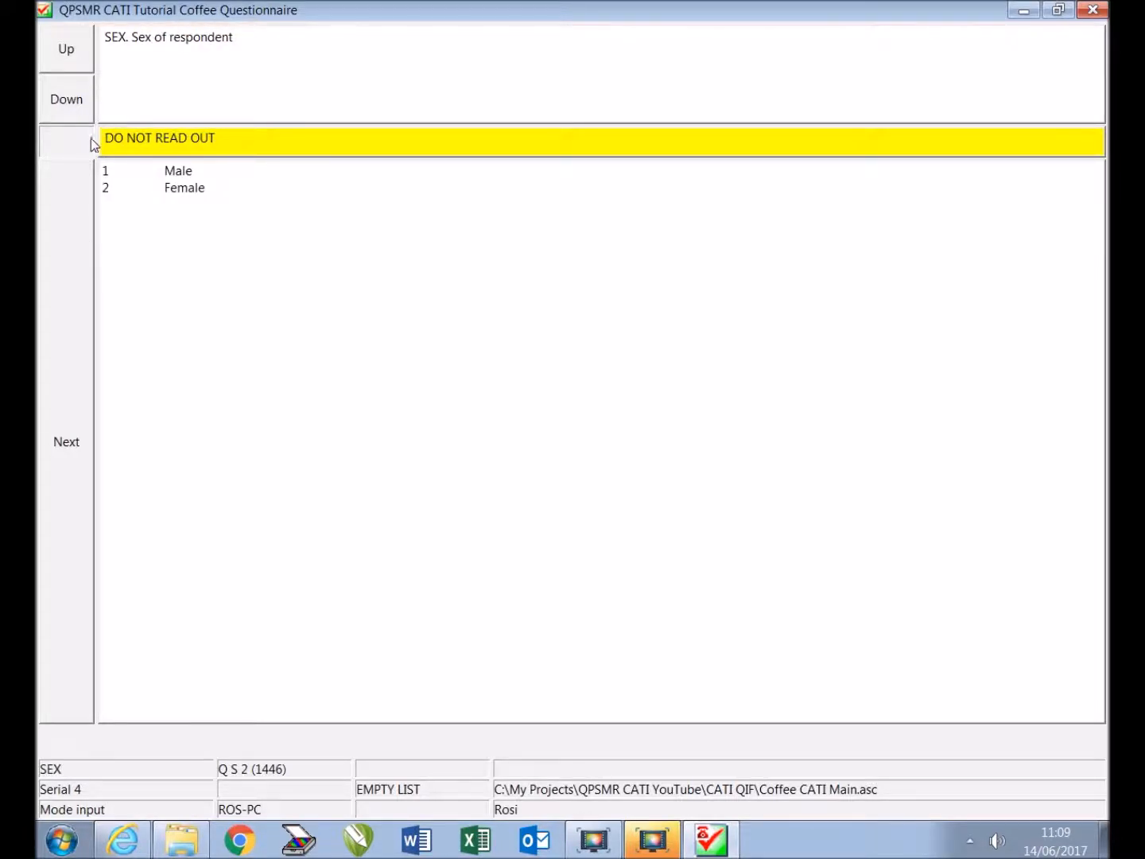
# Record the respondent's sex as Male and age as Up to 30 years
pyautogui.click(185, 173)
pyautogui.click(83, 248)
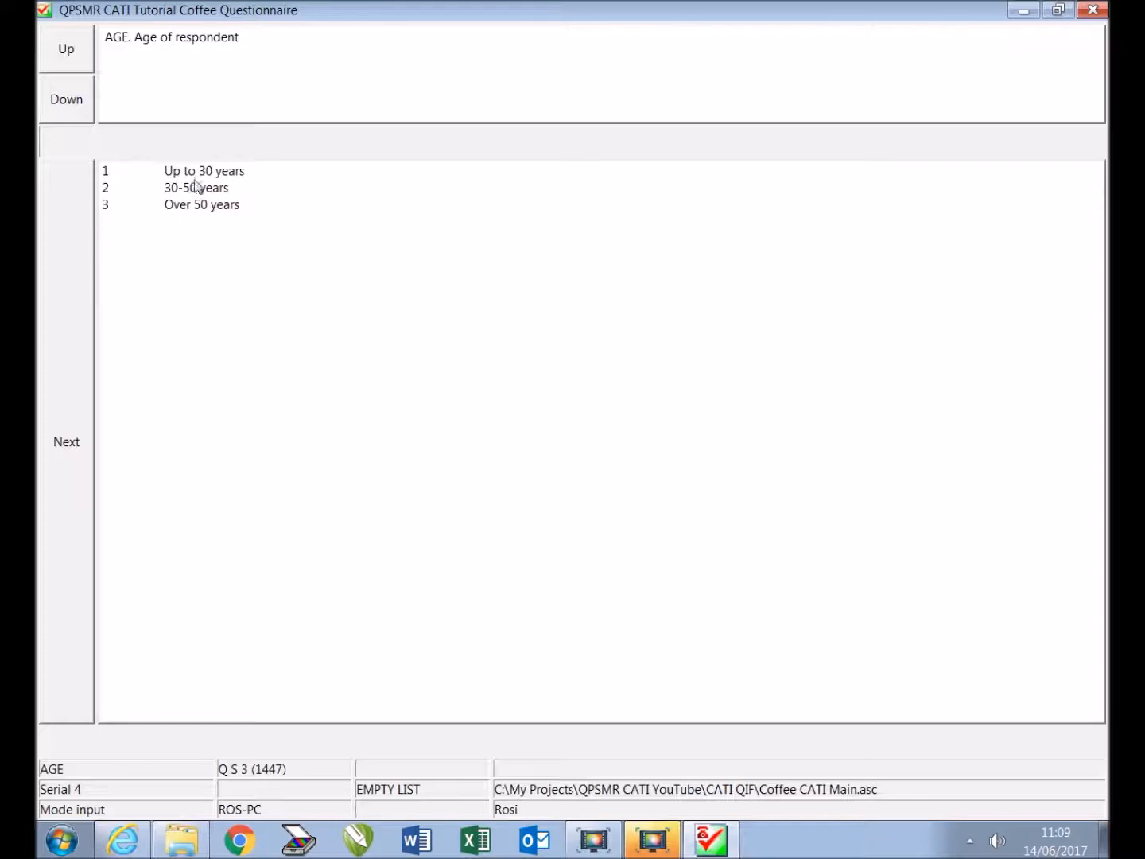
pyautogui.click(194, 178)
pyautogui.click(73, 255)
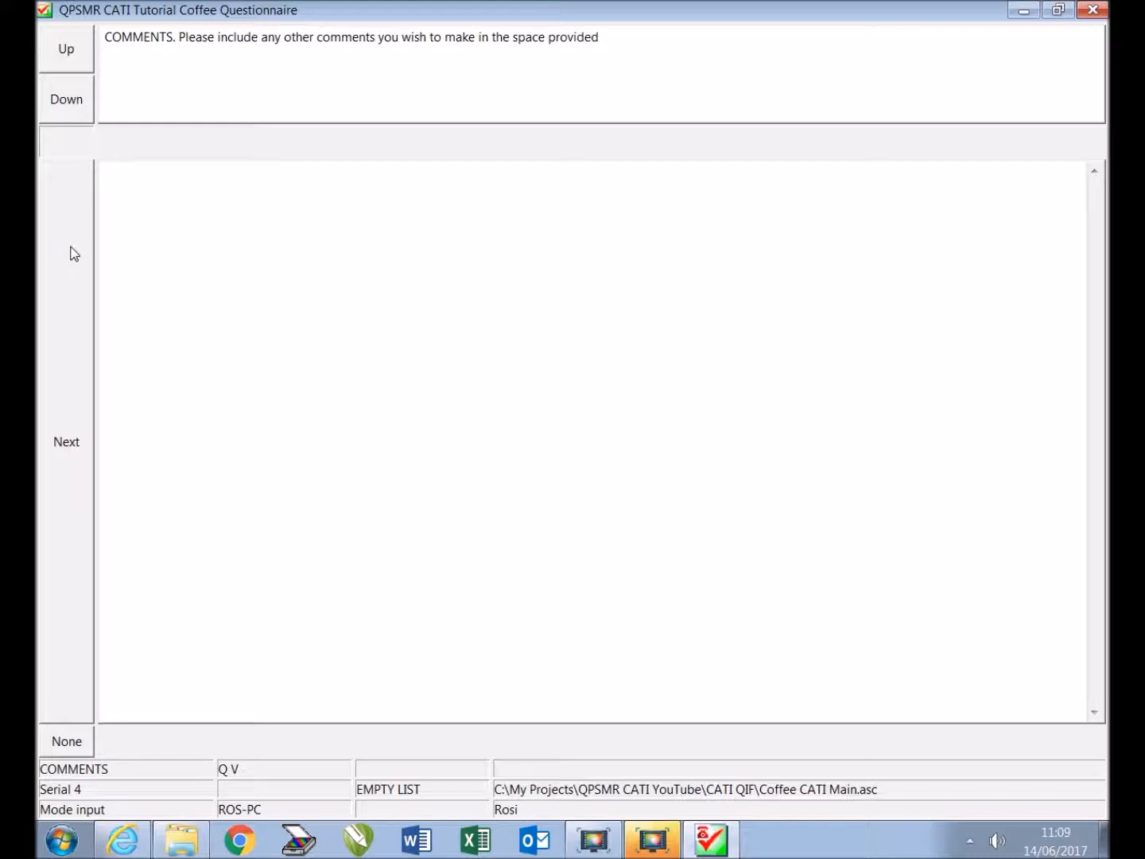
# Record None for the comments question, pass the closing text and save the completed questionnaire
pyautogui.click(89, 738)
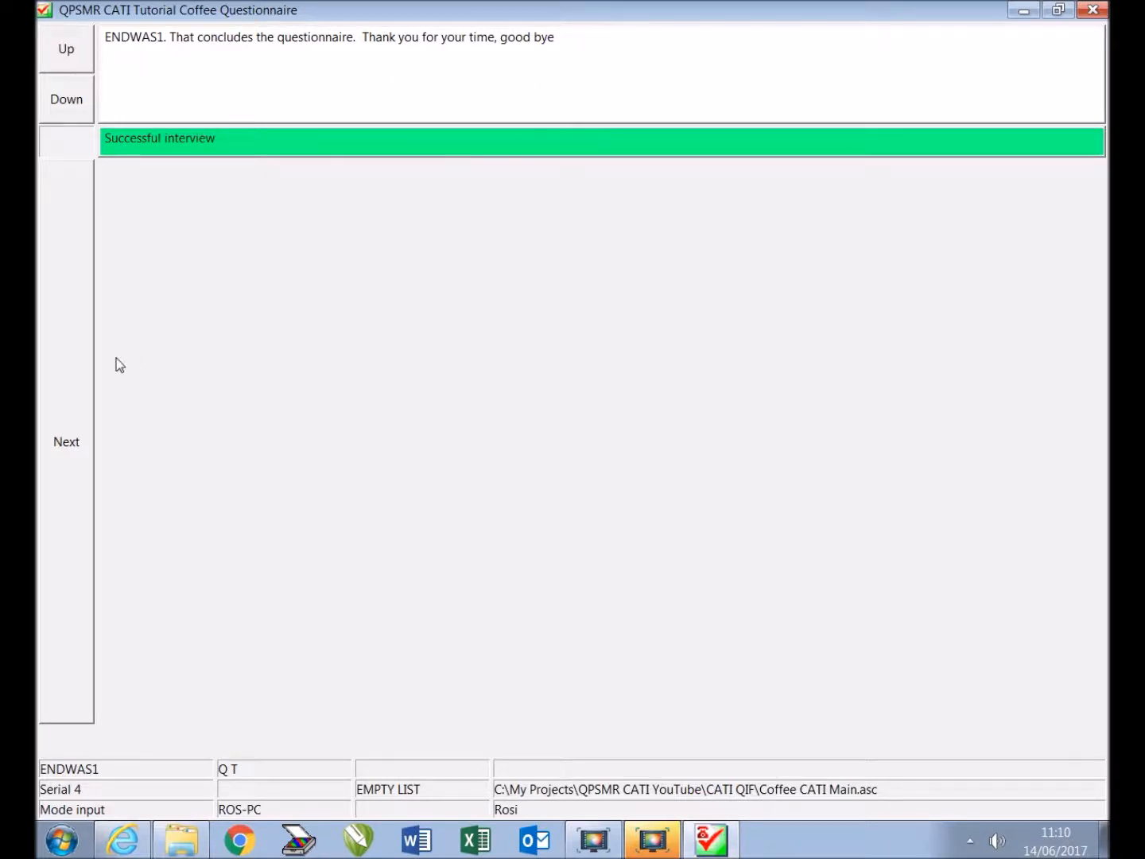
pyautogui.click(75, 369)
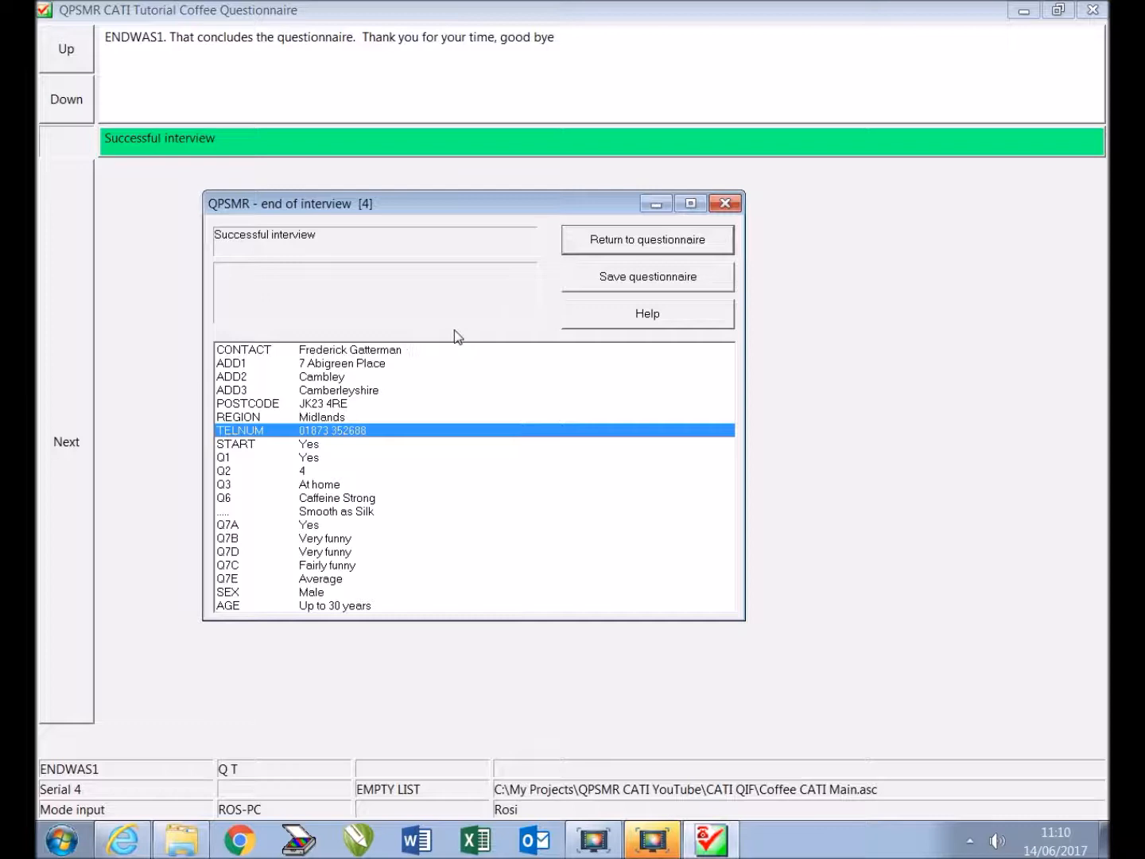
pyautogui.click(641, 276)
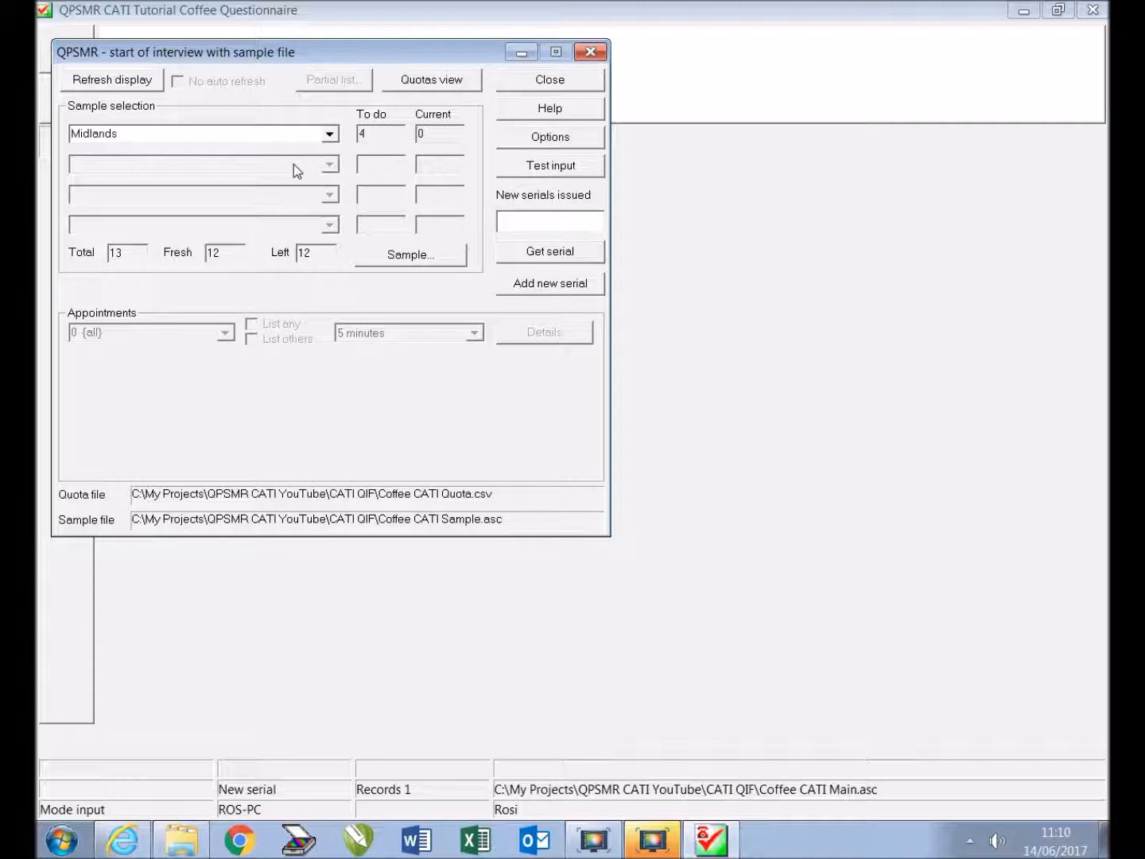
# Set the sample selection to {any} and retrieve a contact from the sample
pyautogui.click(334, 136)
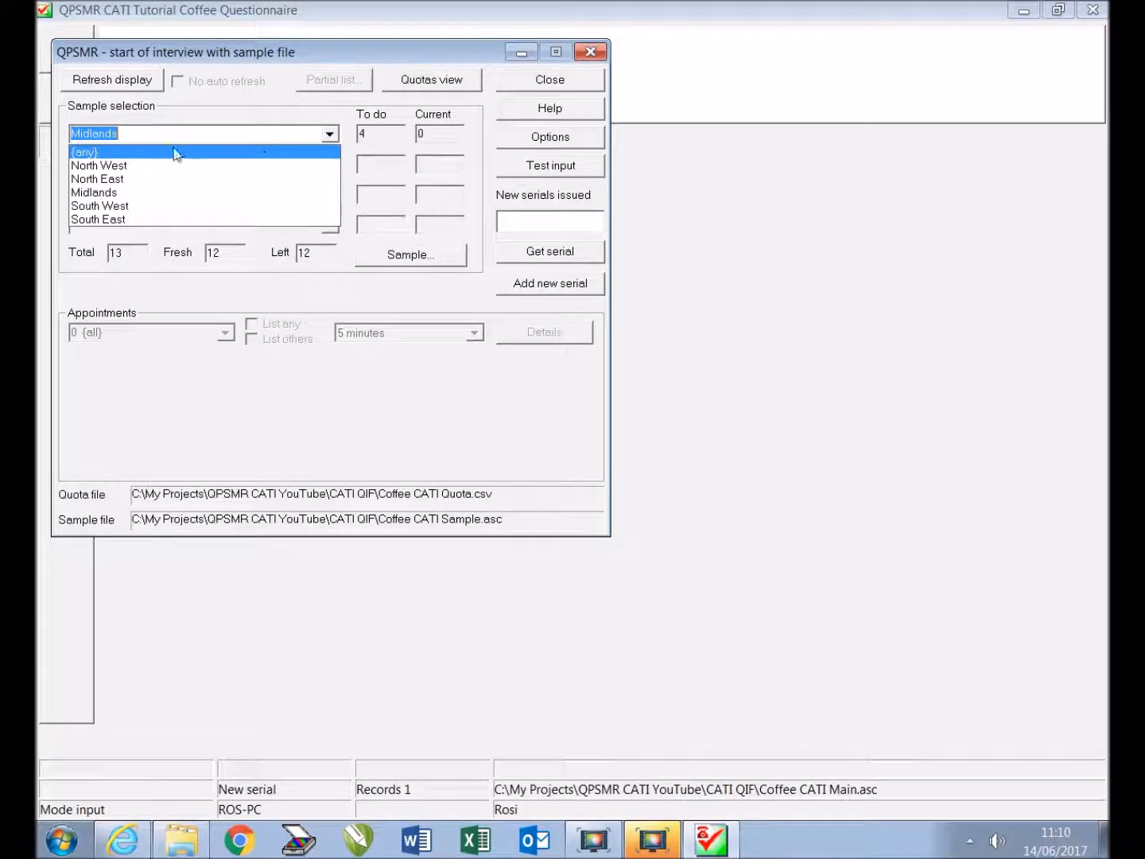
pyautogui.click(176, 154)
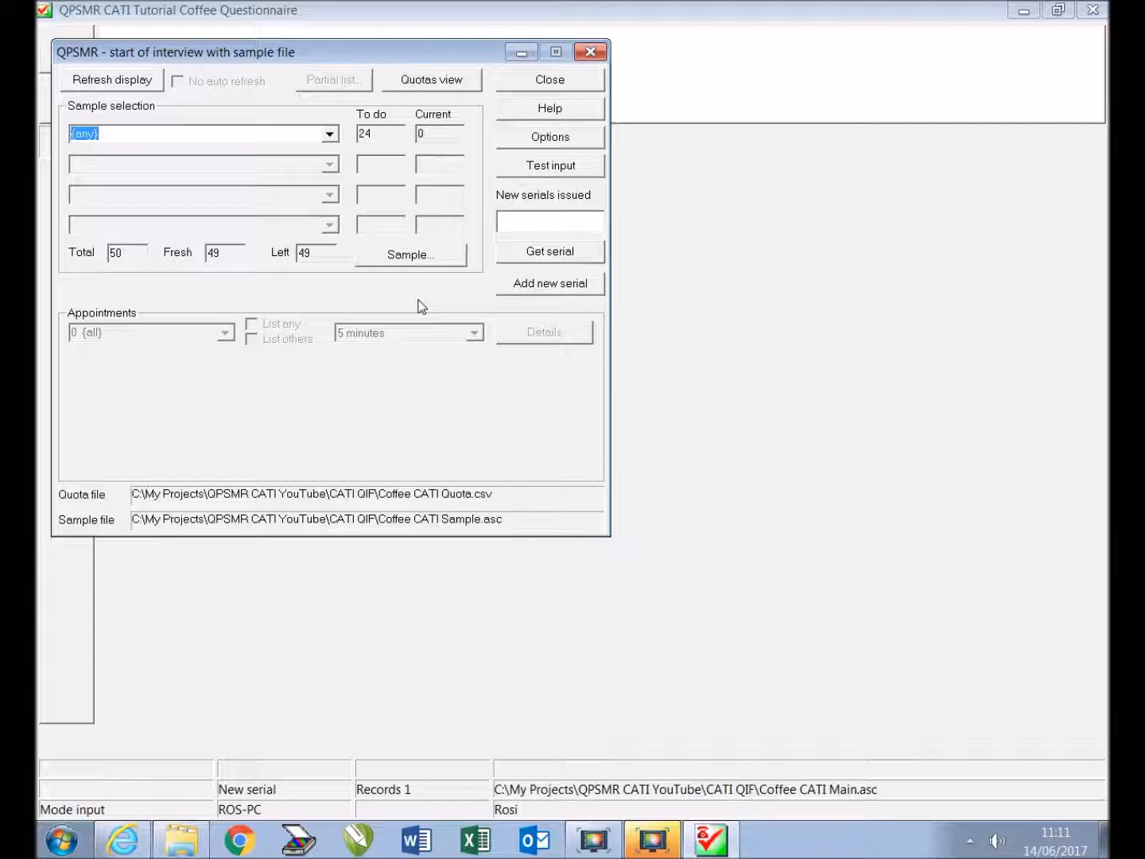
pyautogui.click(459, 262)
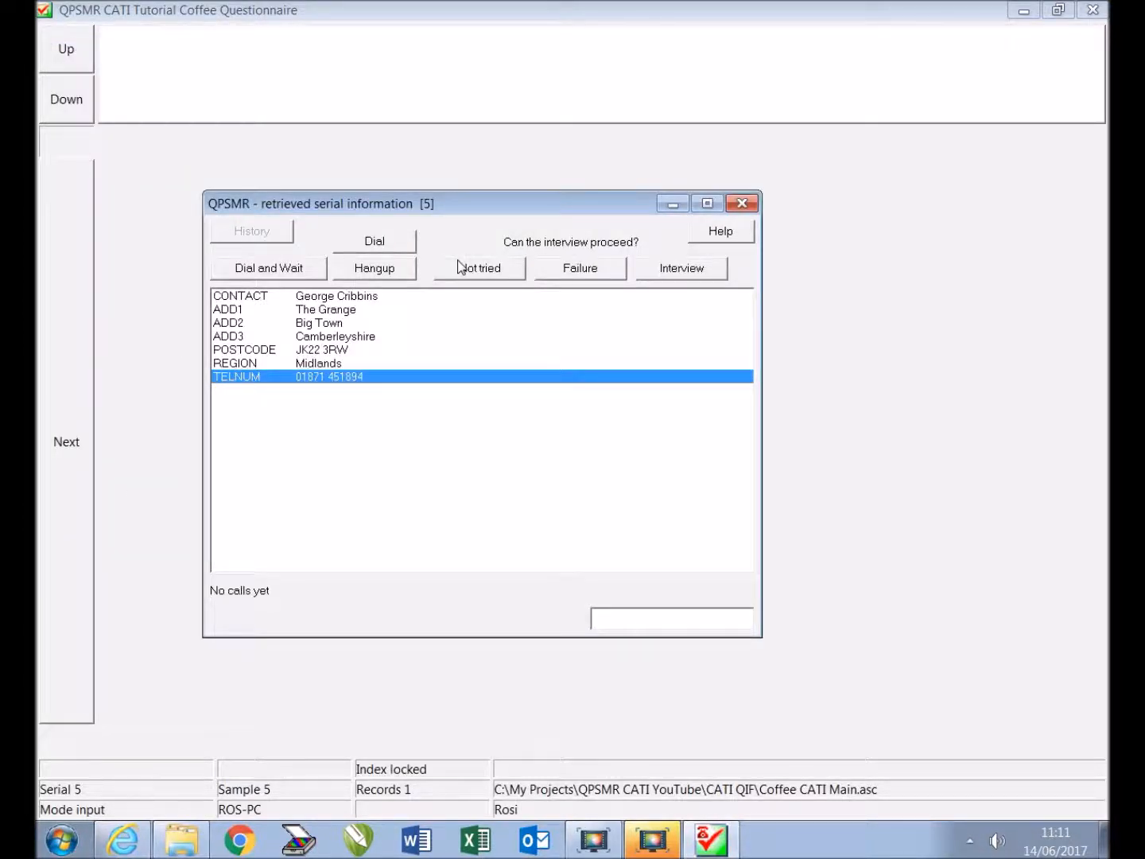
# Proceed to the interview with the retrieved contact, pass the introduction and answer Yes to being willing to participate
pyautogui.click(719, 277)
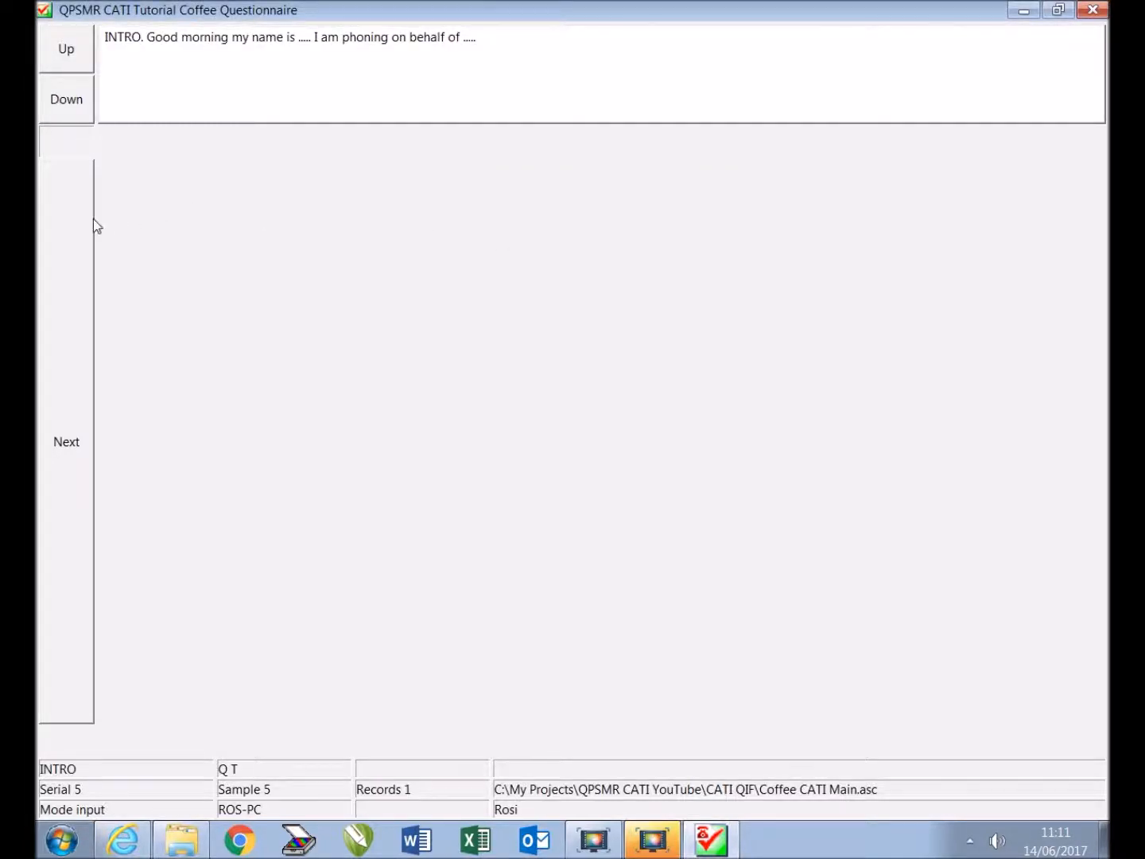
pyautogui.click(62, 226)
pyautogui.click(182, 173)
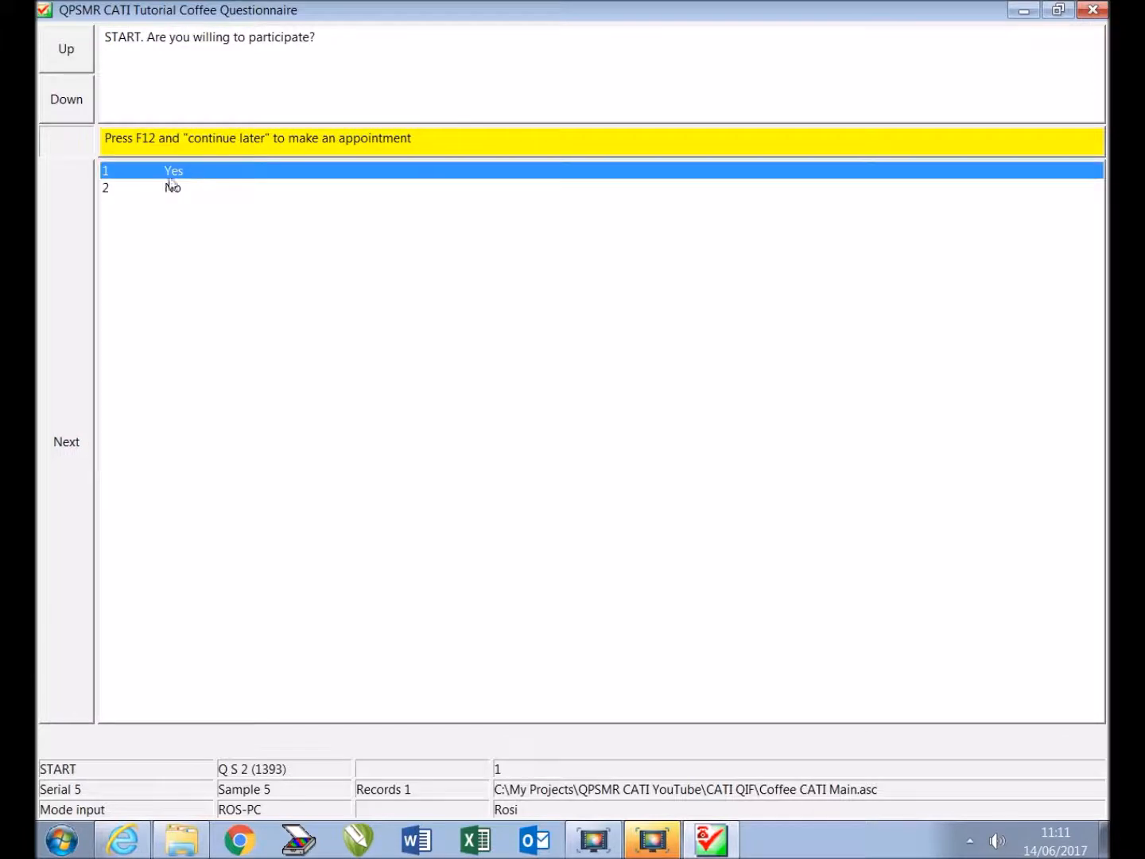
pyautogui.click(62, 225)
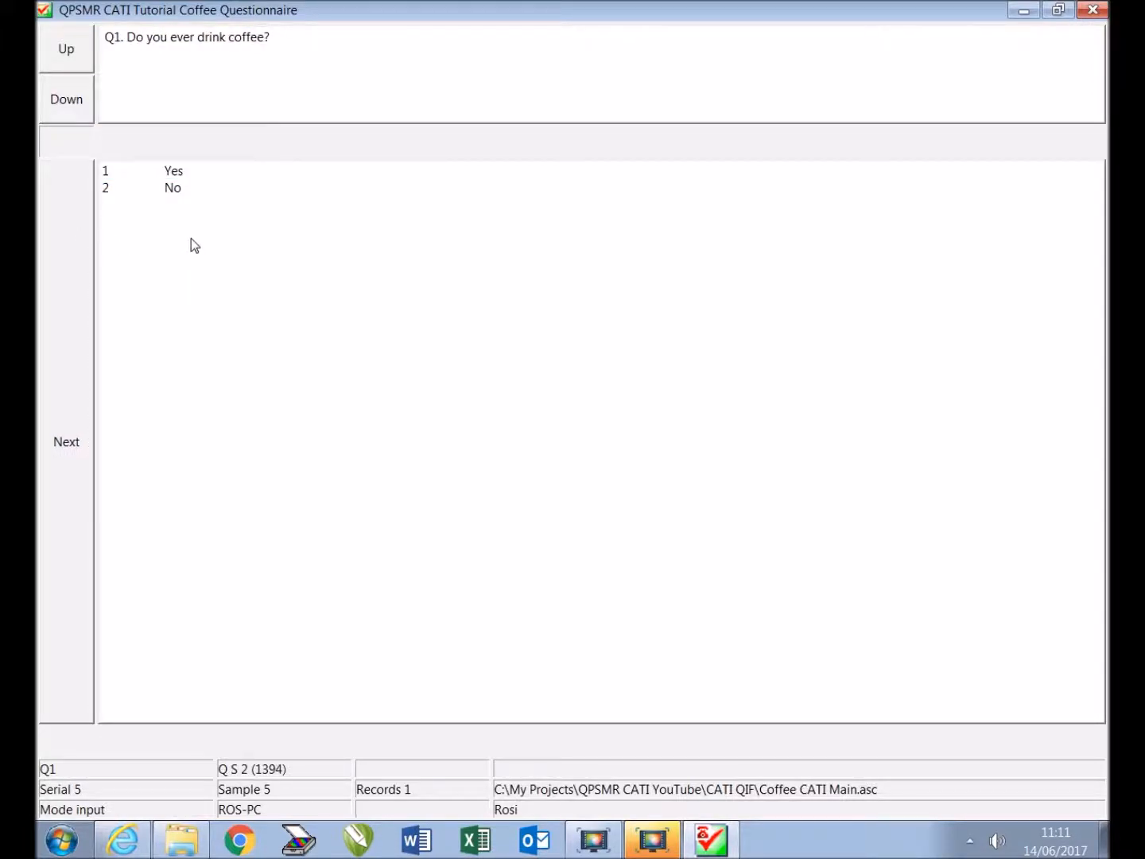
# Answer No to Q1 about drinking coffee, pass the closing text and save the questionnaire
pyautogui.click(189, 191)
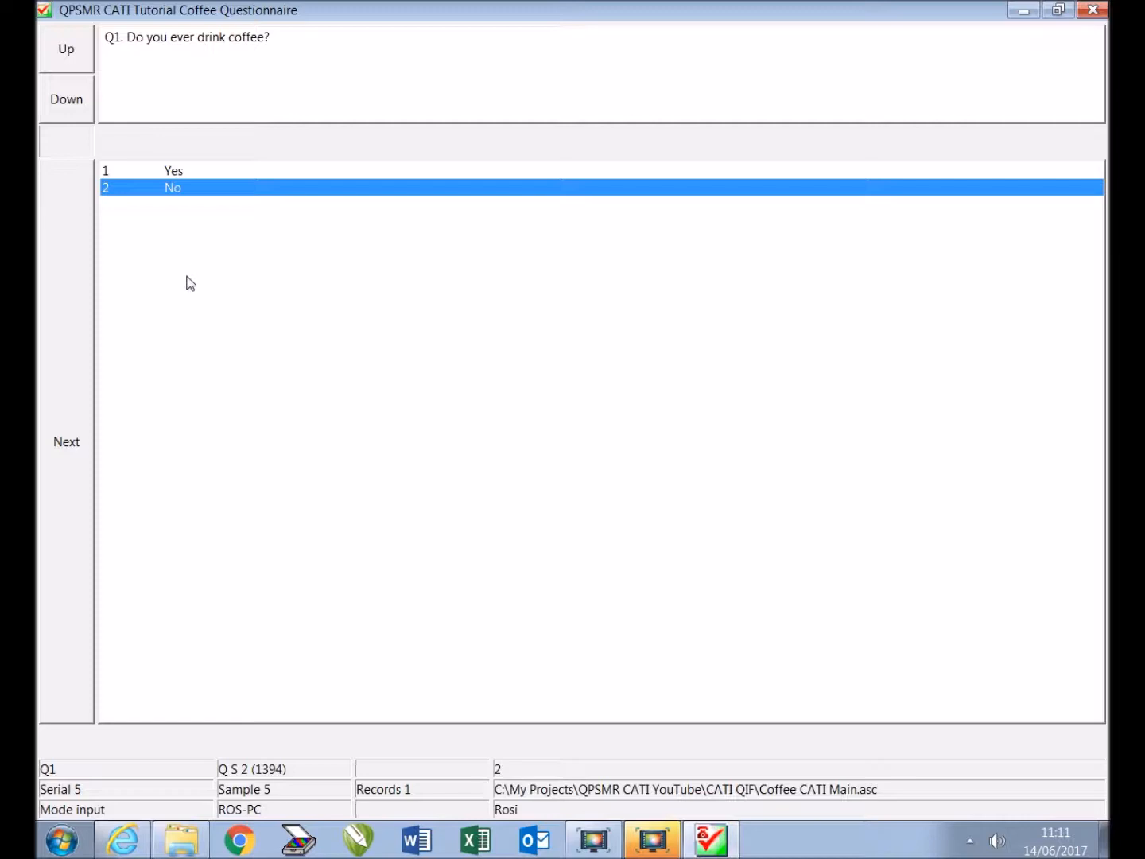
pyautogui.click(74, 280)
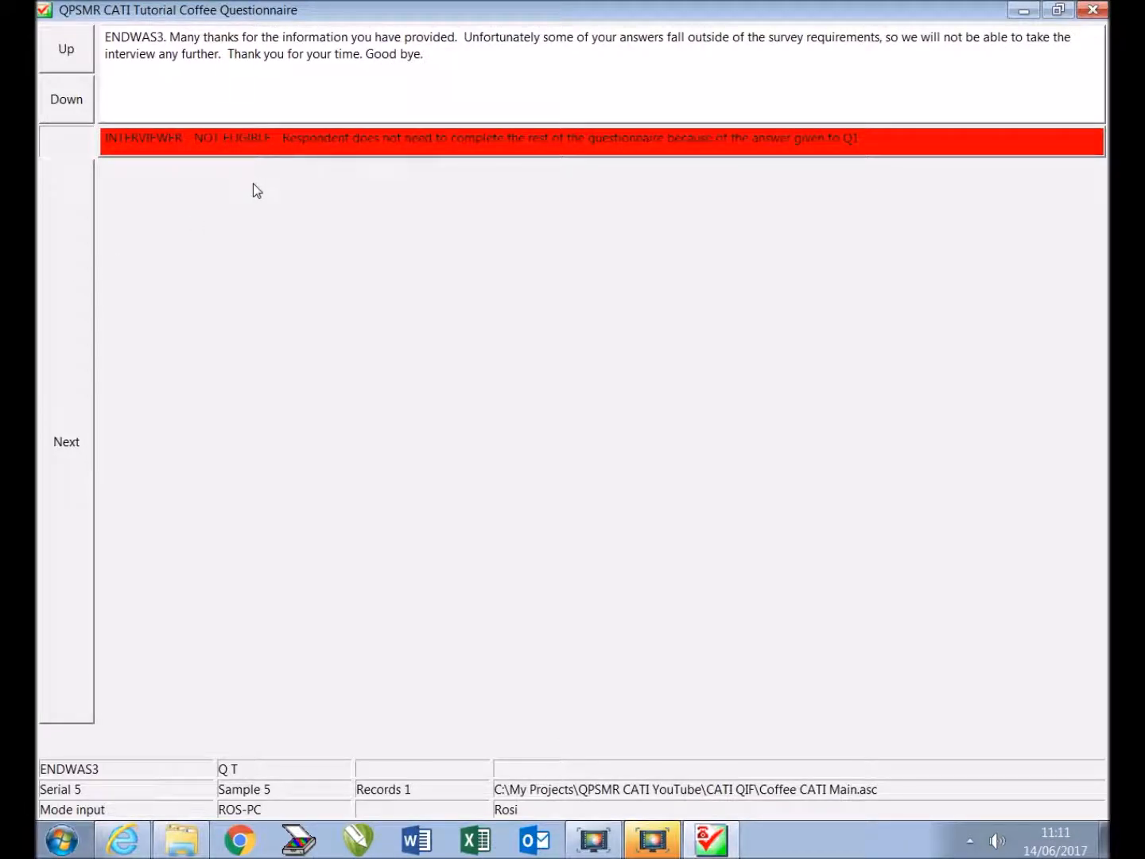
pyautogui.click(73, 293)
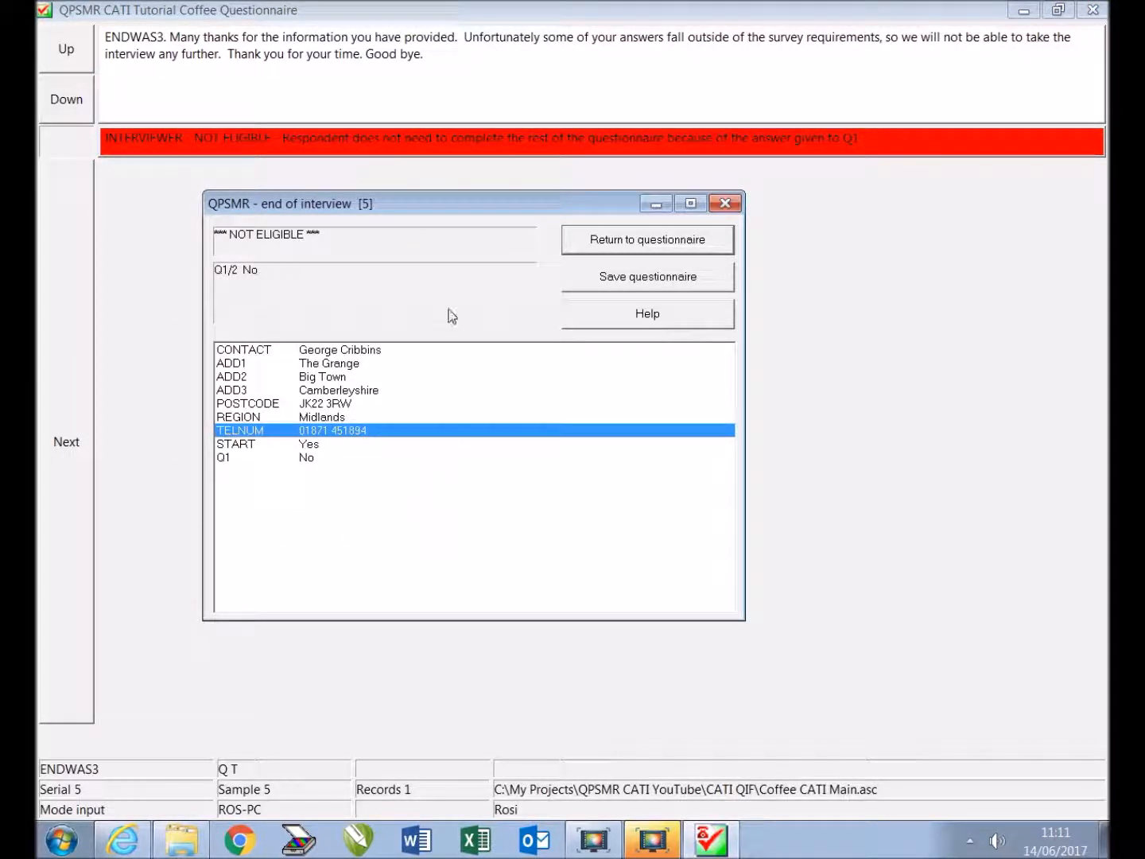
pyautogui.click(713, 283)
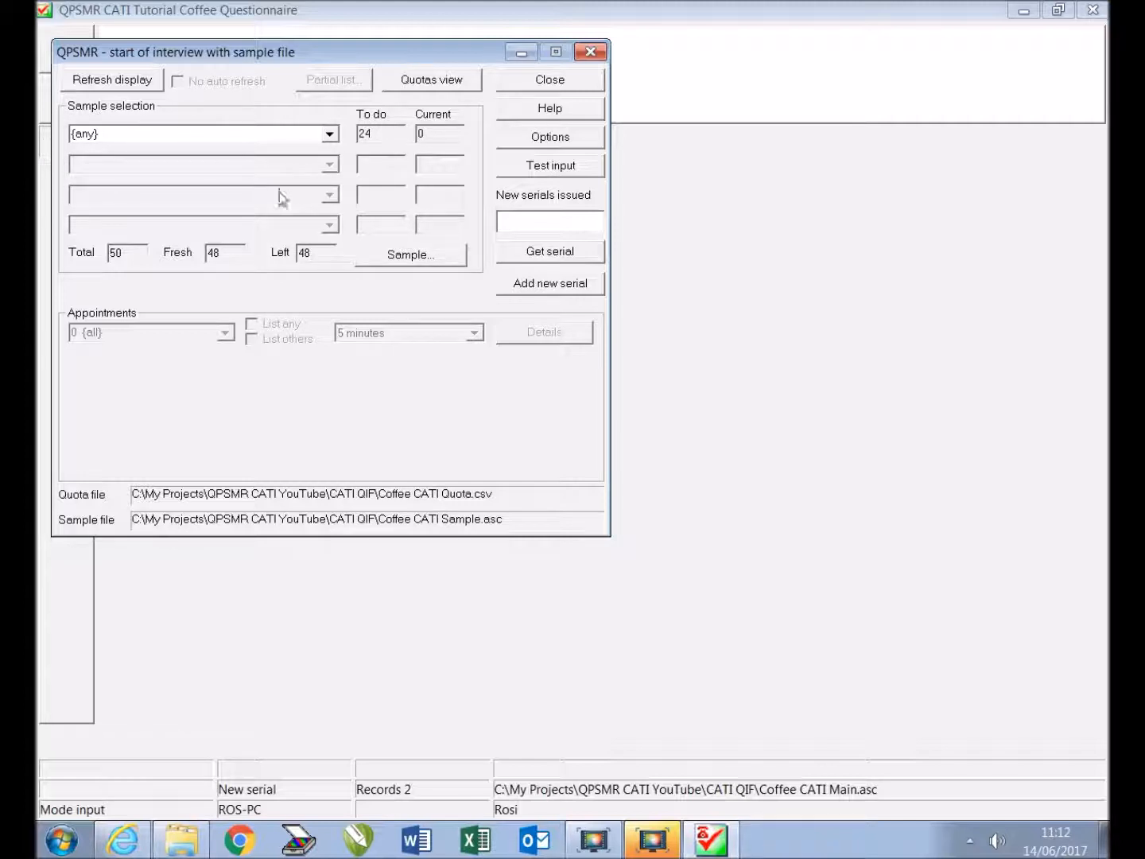
# Retrieve another sample contact and record it as a failure, with the reason Unobtainable or no ringing tone and the status Dead (no)
pyautogui.click(459, 261)
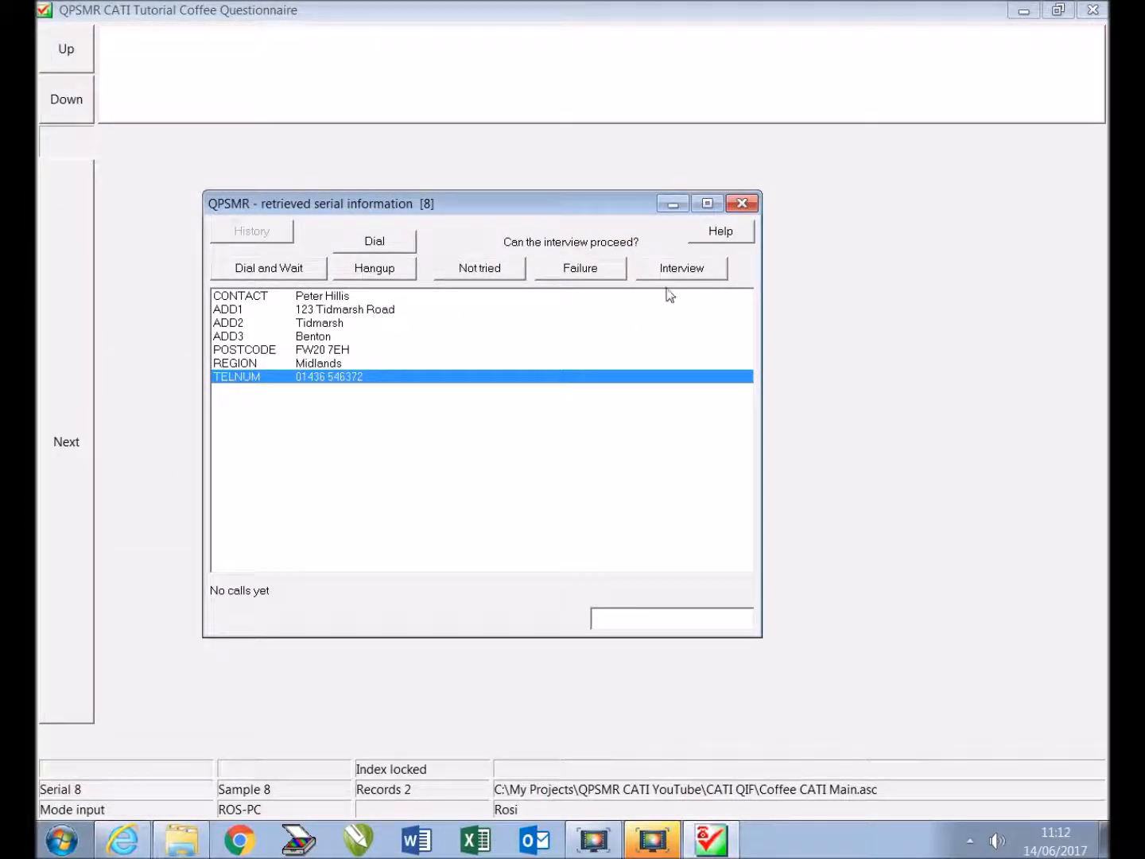
pyautogui.click(614, 267)
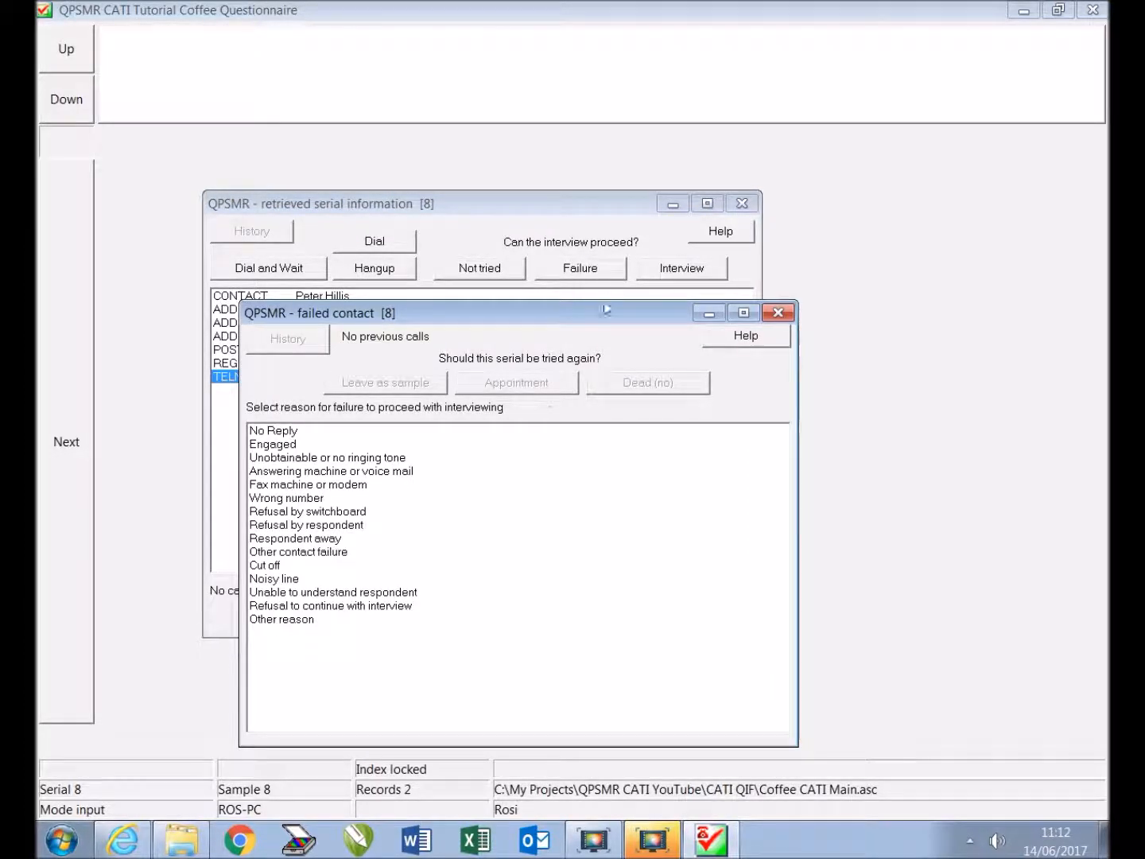
pyautogui.click(399, 458)
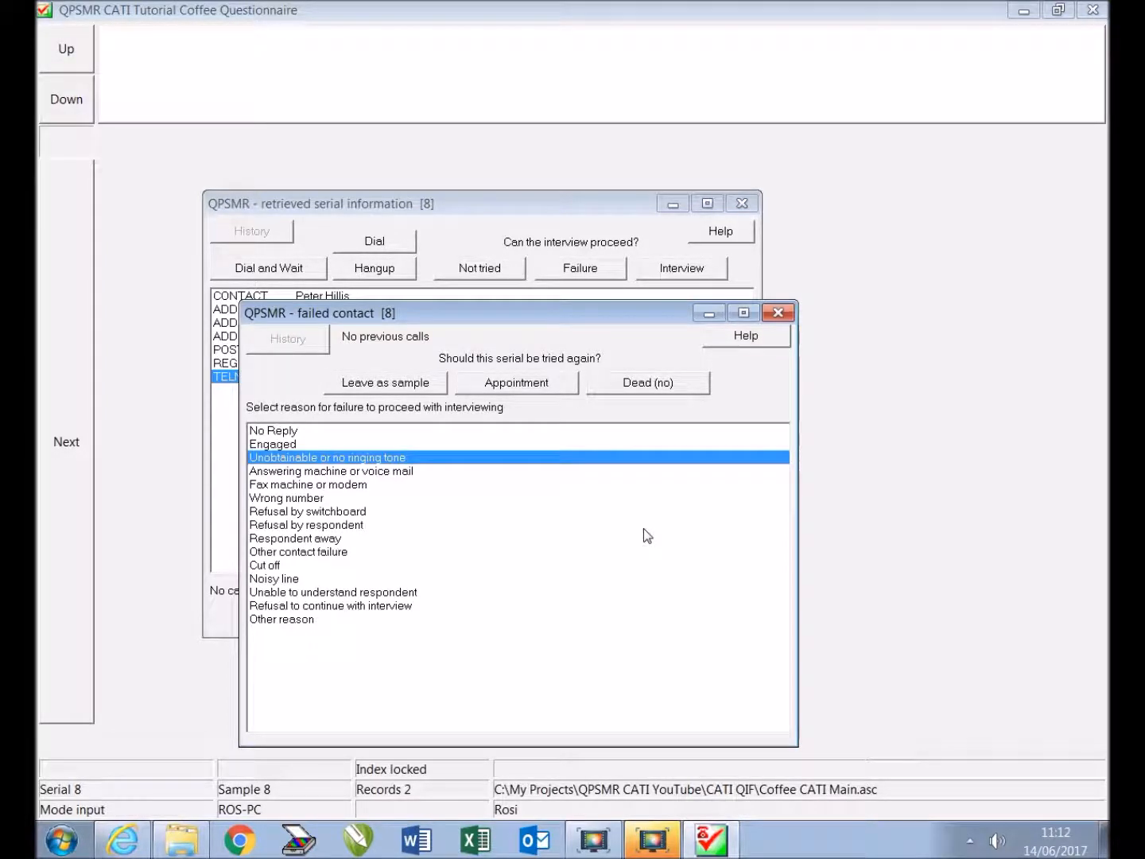
pyautogui.click(688, 384)
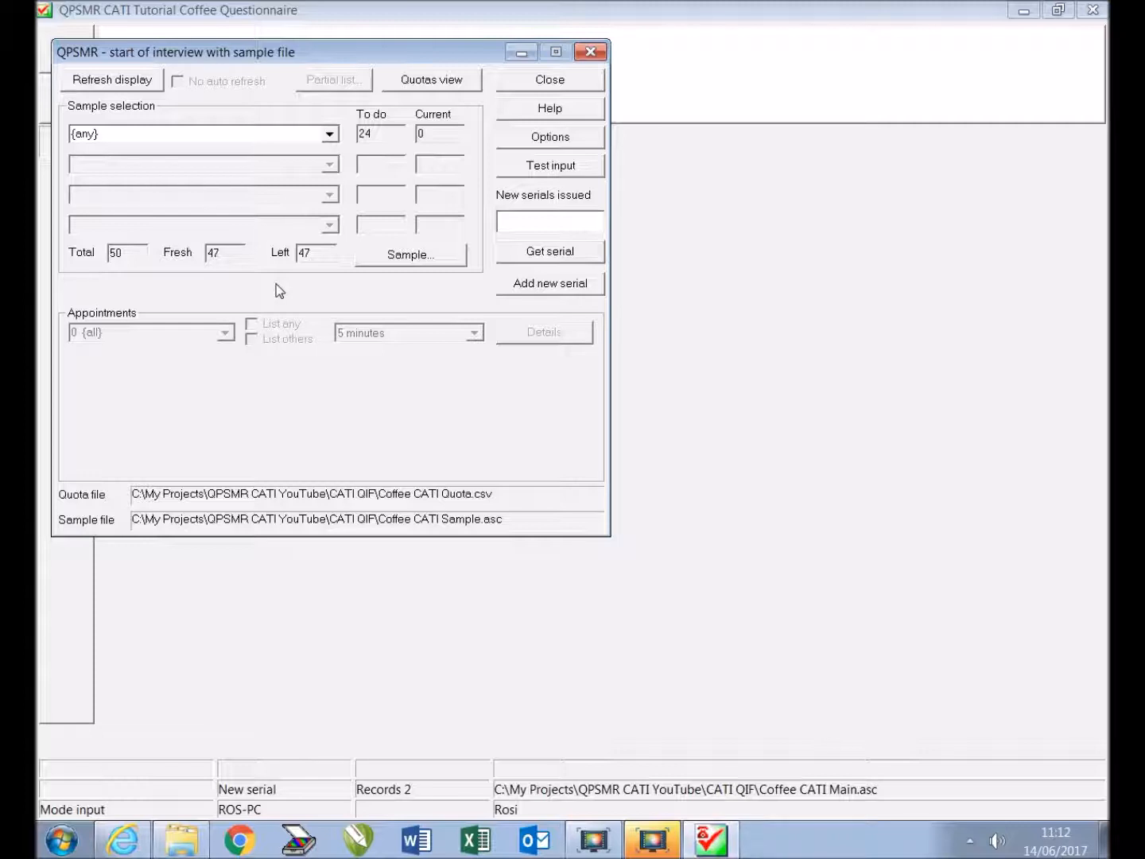
# Retrieve a contact and record it as a No Reply failure left as sample, and retrieve another and mark it Not tried
pyautogui.click(452, 253)
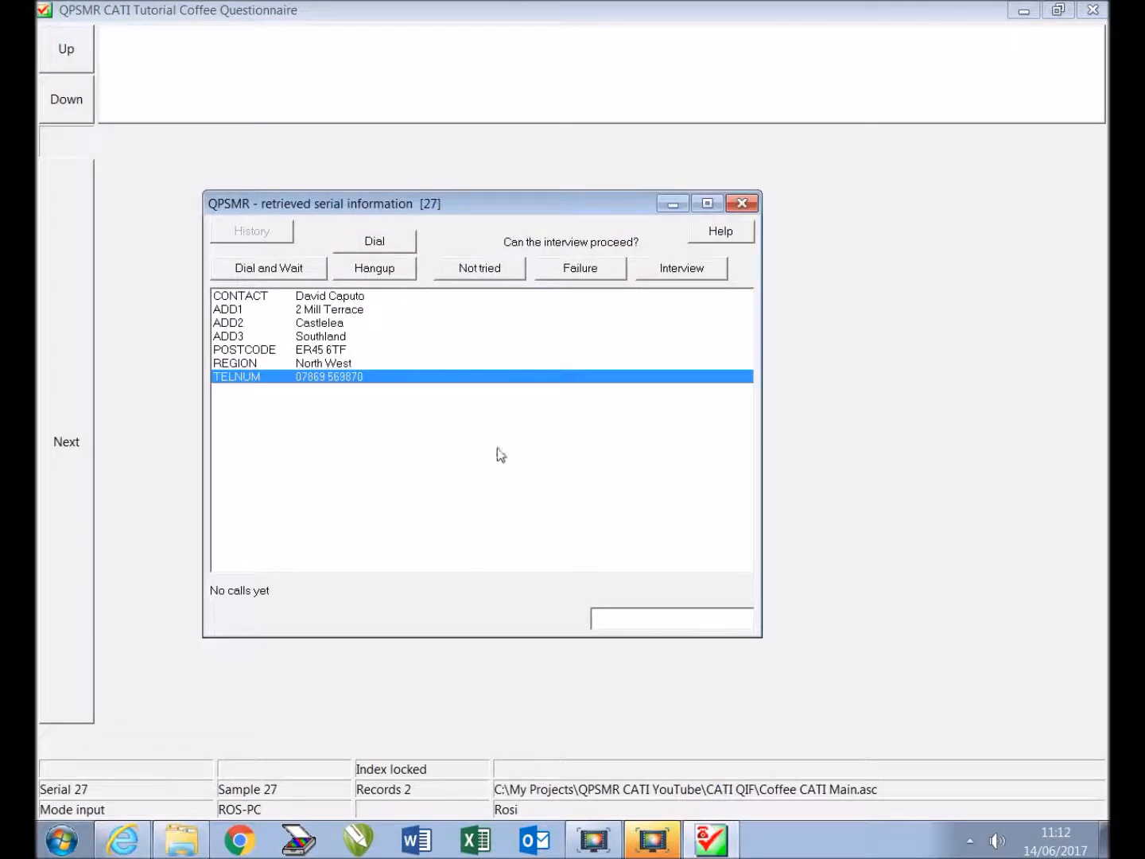
pyautogui.click(609, 271)
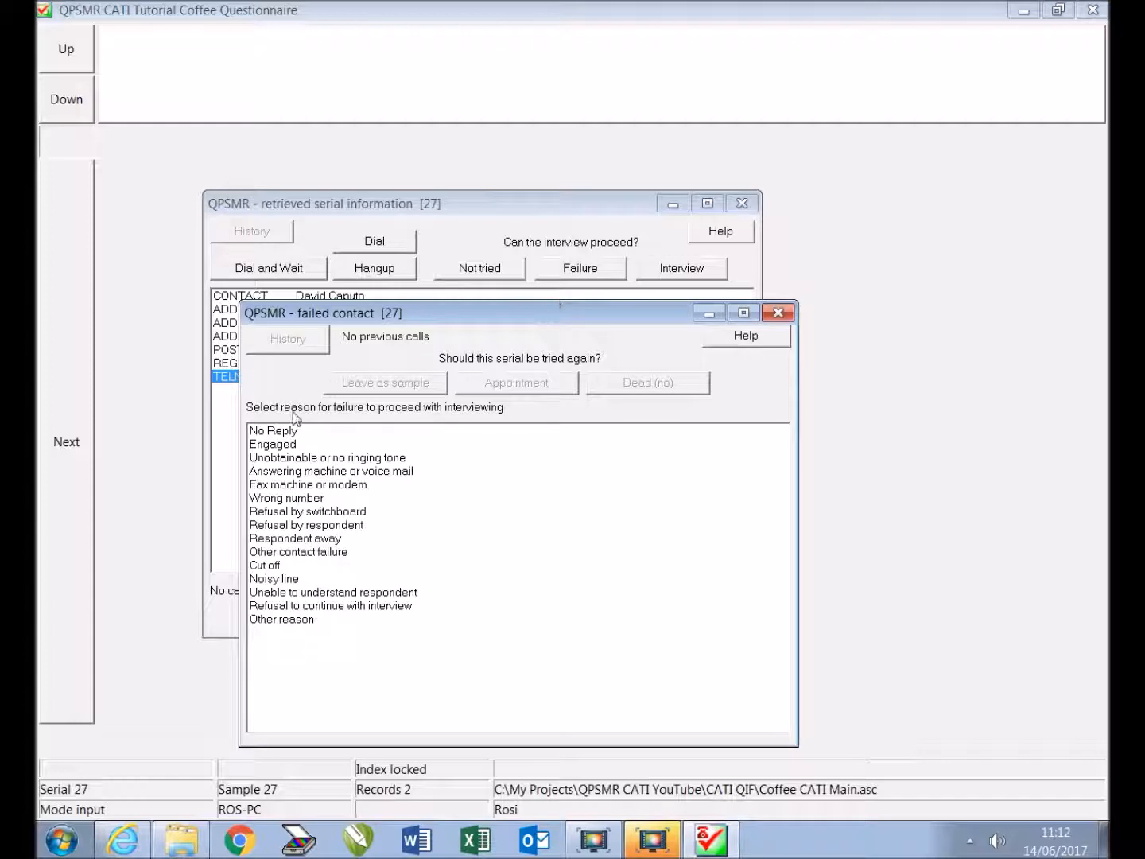
pyautogui.click(293, 431)
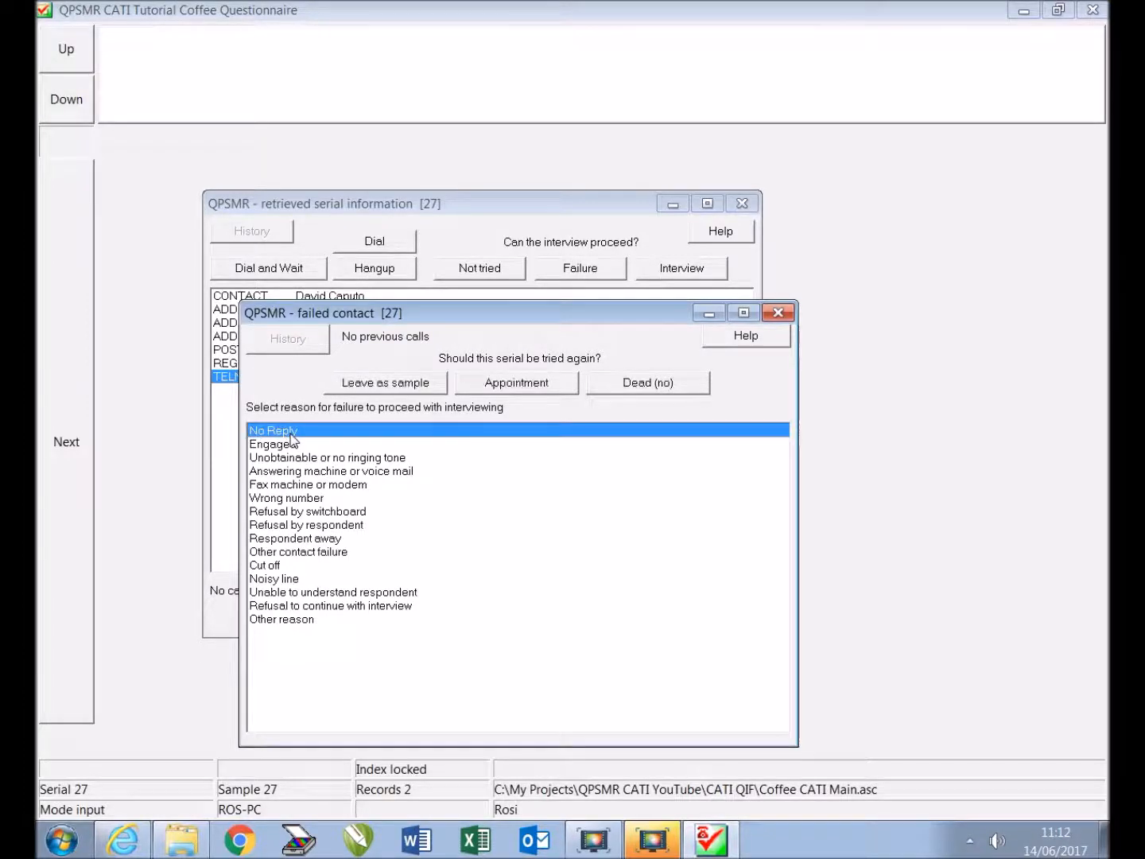
pyautogui.click(438, 383)
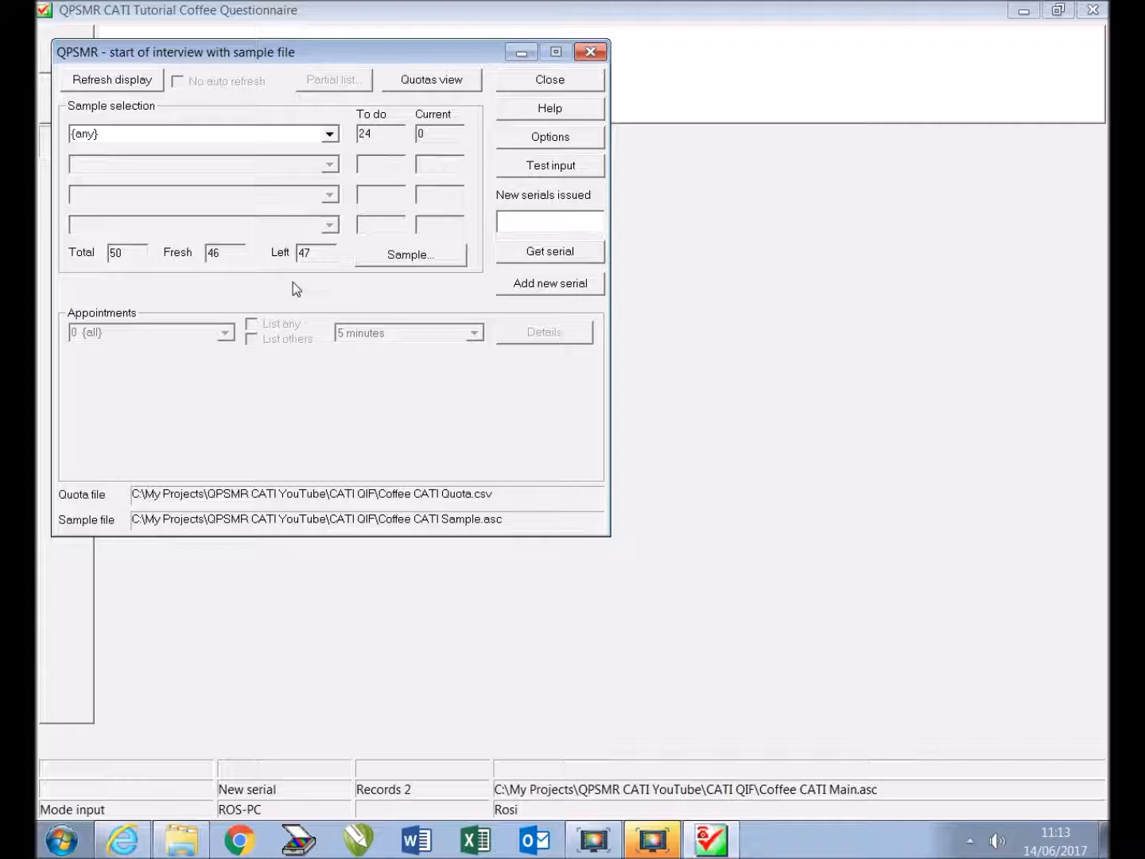
pyautogui.click(455, 254)
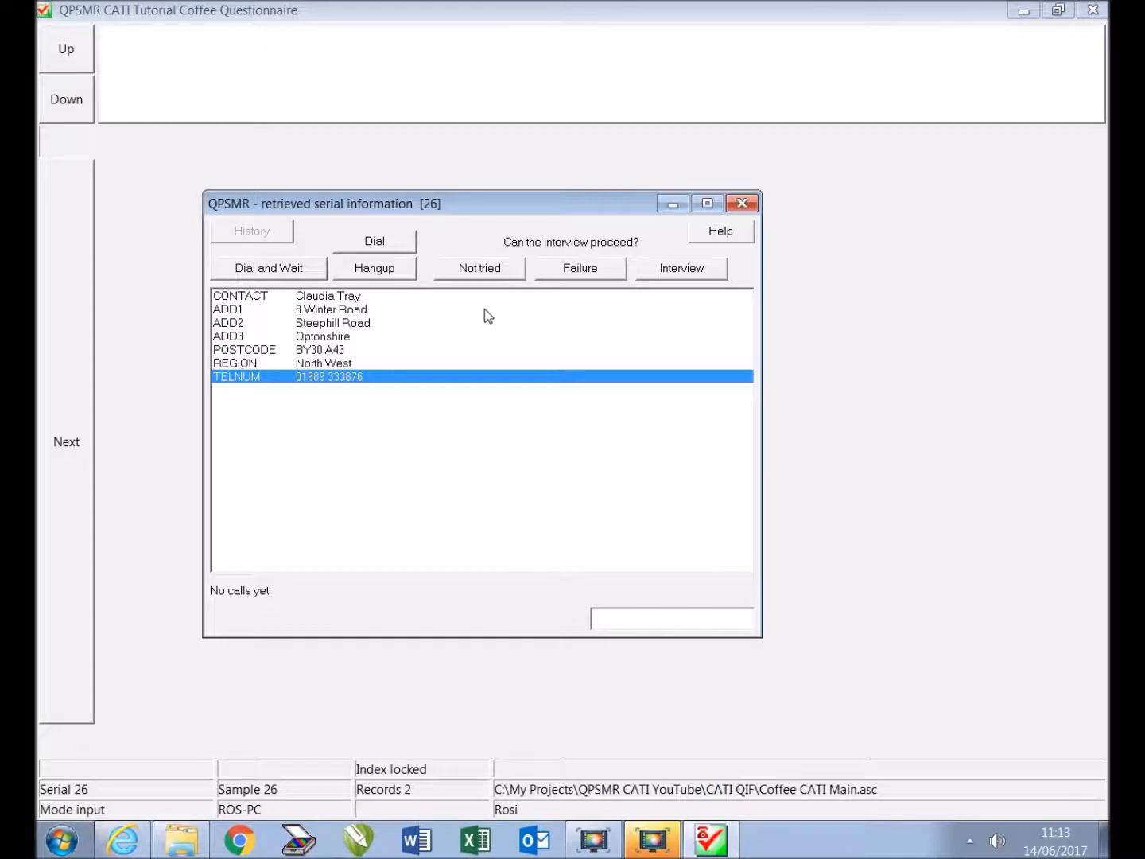
pyautogui.click(509, 273)
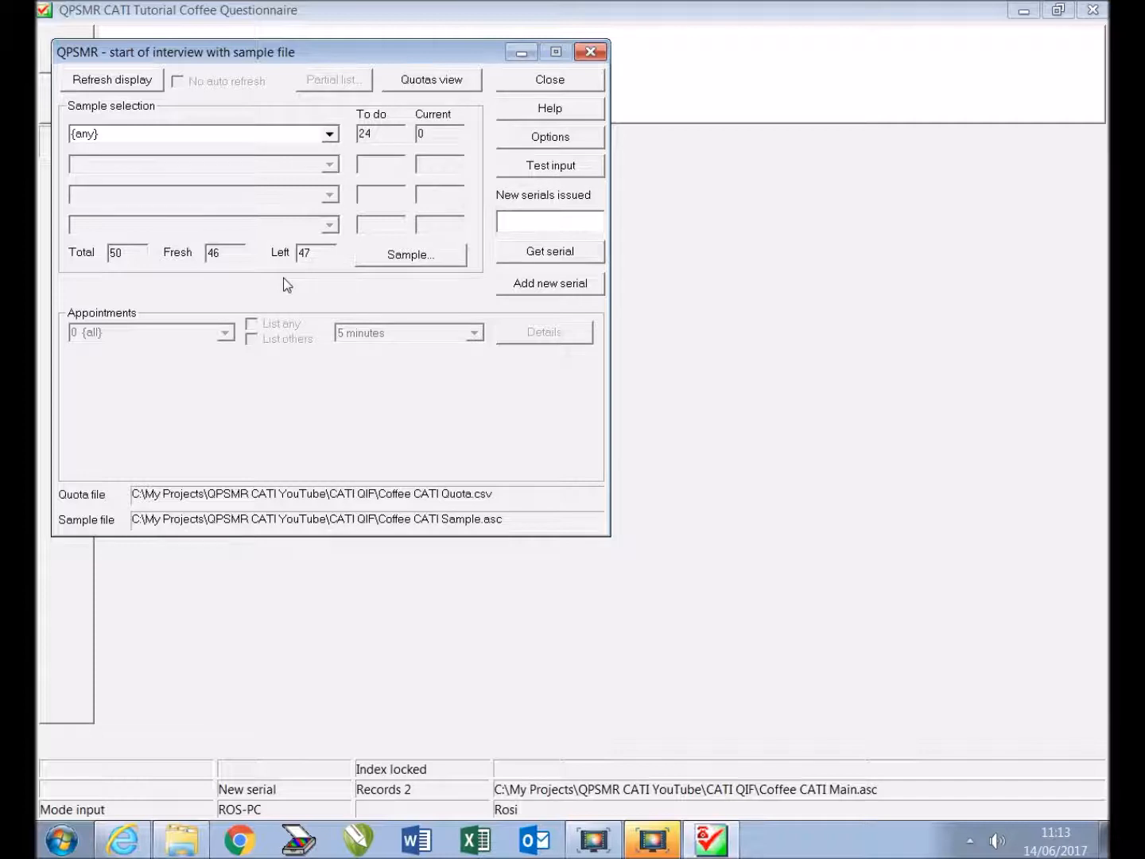
# Retrieve another contact, proceed to the interview, pass the introduction and answer Yes to participating and to Q1 about drinking coffee
pyautogui.click(450, 261)
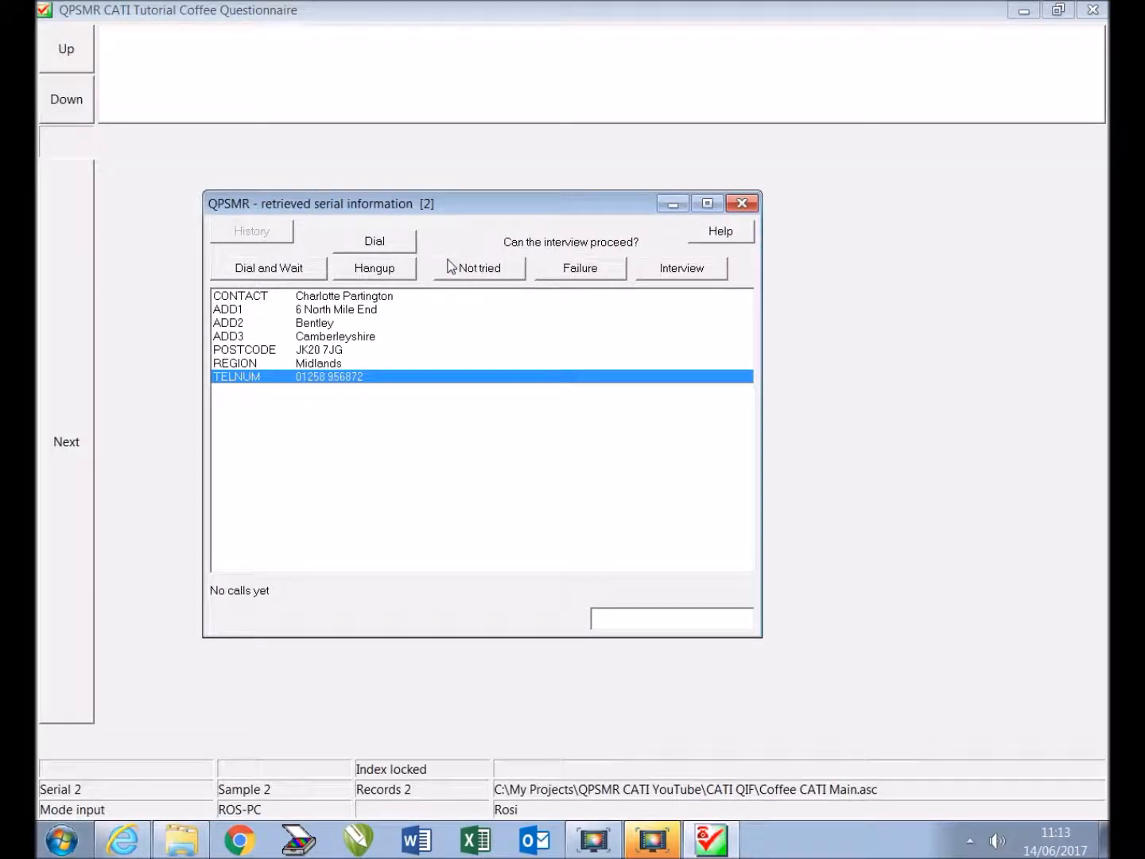
pyautogui.click(713, 269)
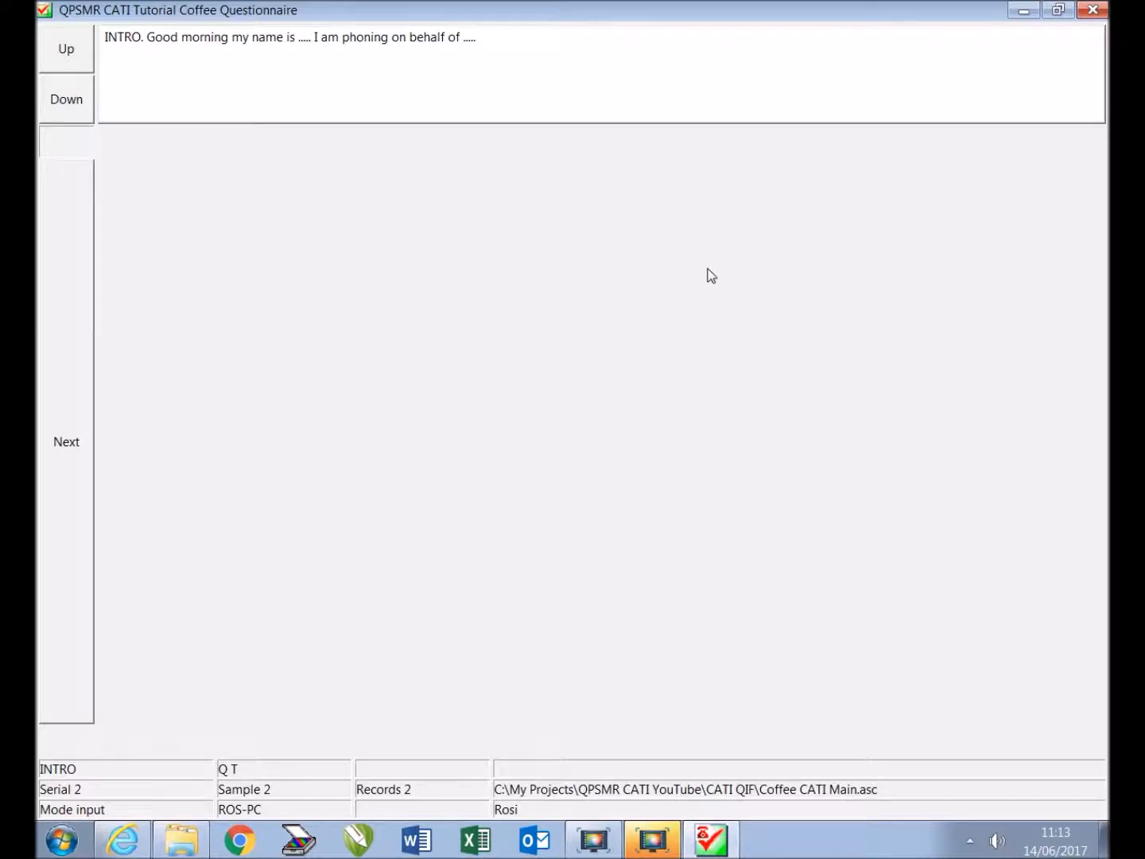
pyautogui.click(75, 299)
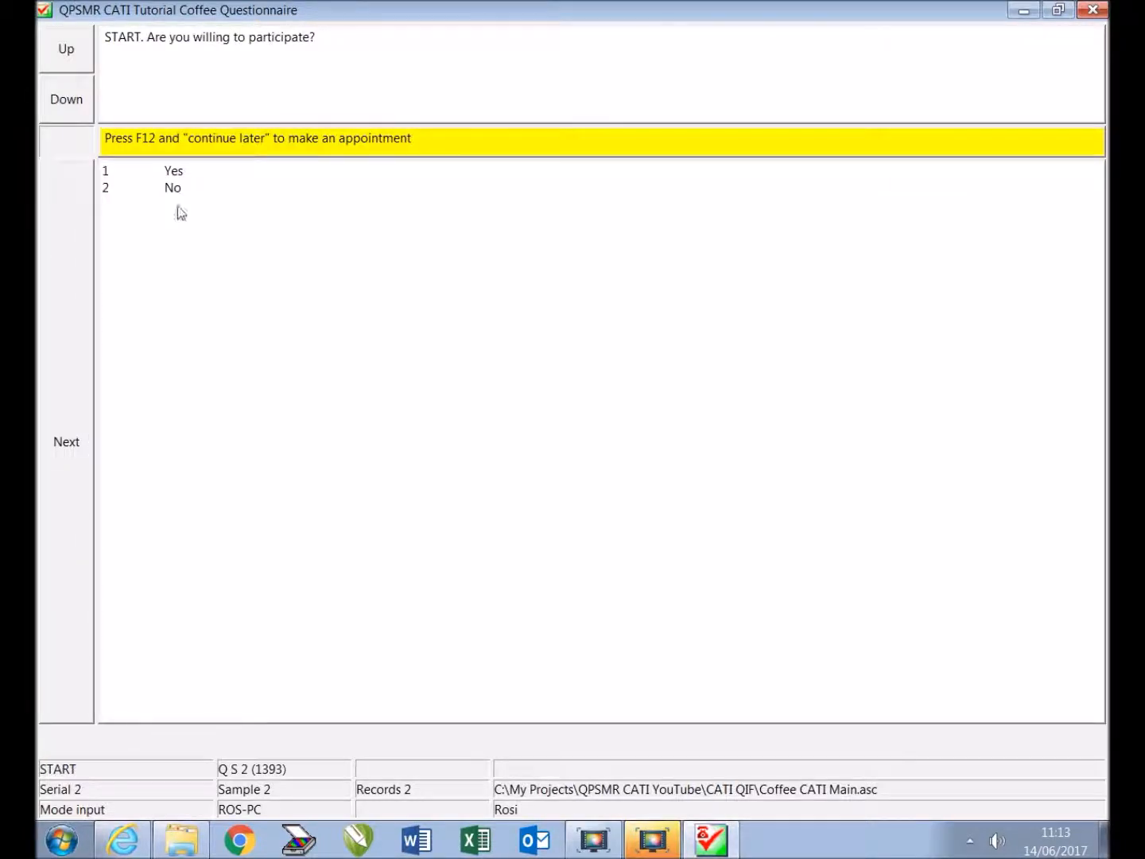
pyautogui.click(176, 171)
pyautogui.click(67, 251)
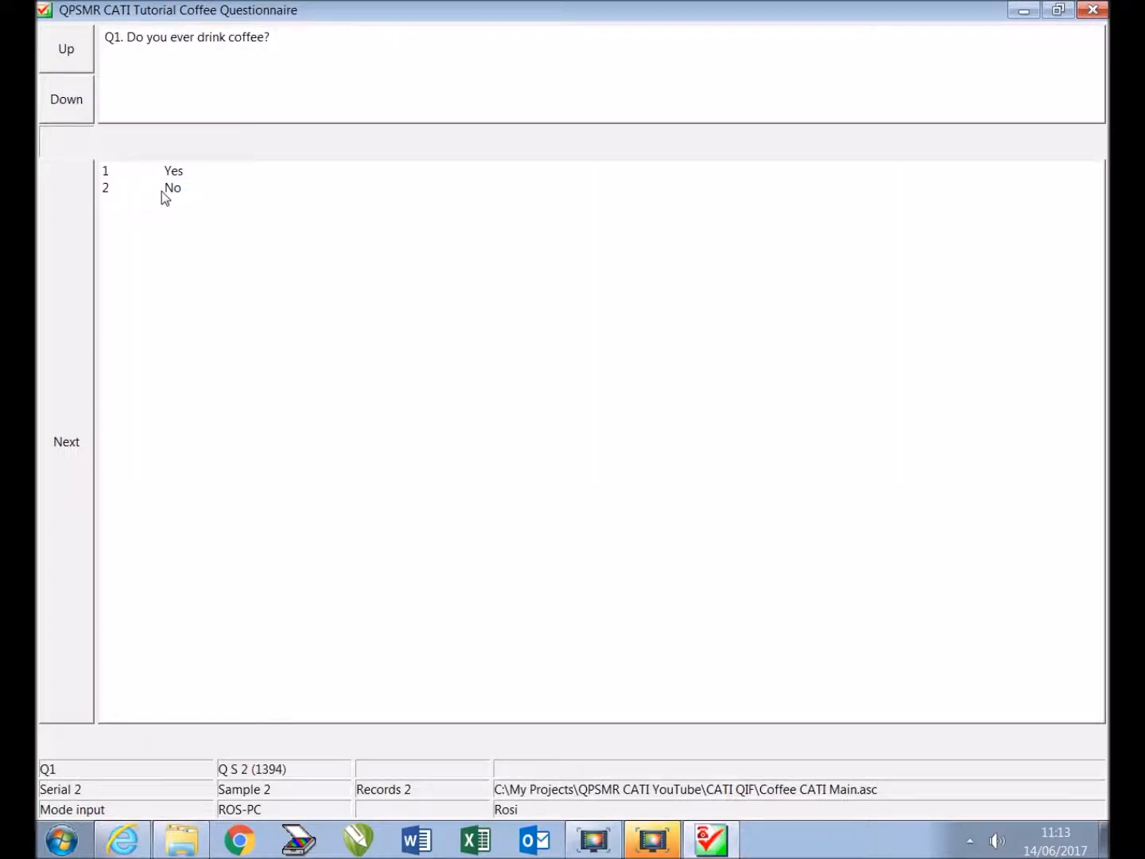
pyautogui.click(170, 177)
pyautogui.click(66, 264)
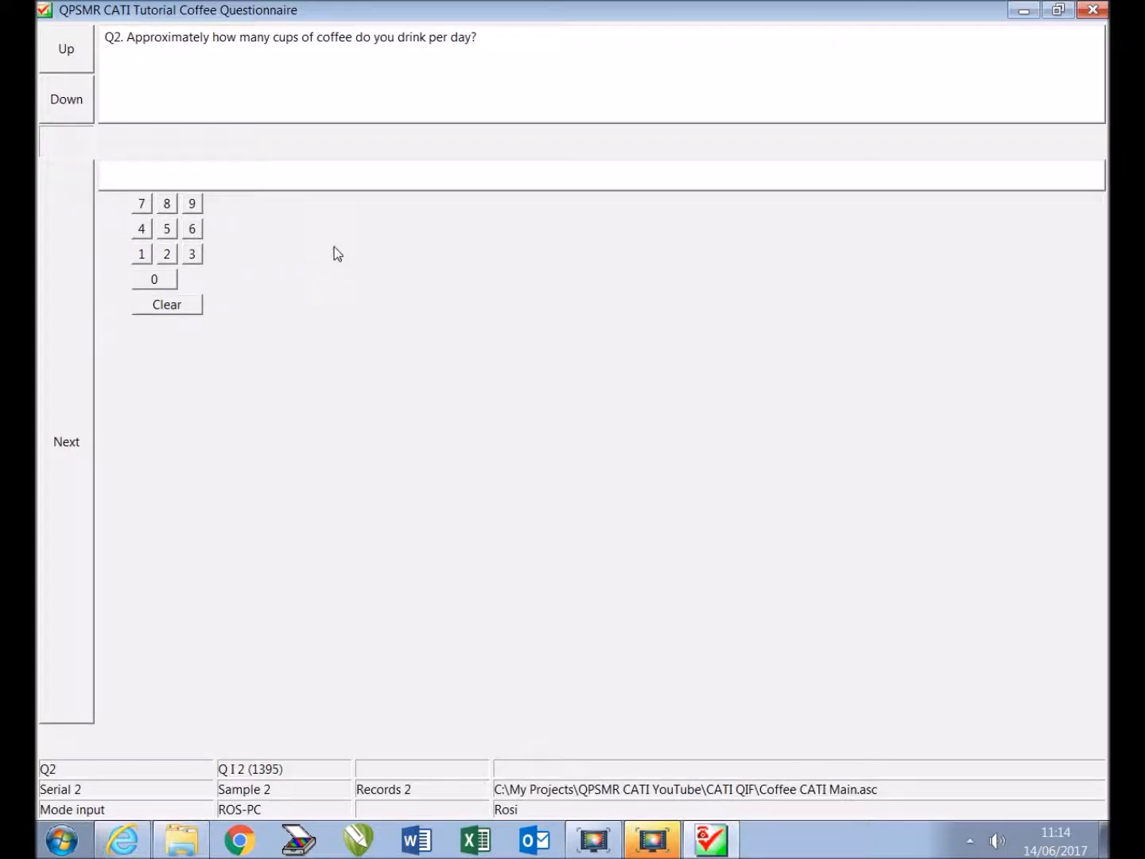
# Suspend the interview at Q2 to continue later and set the appointment to 15 June 2017 at 13:30
pyautogui.press('Escape')
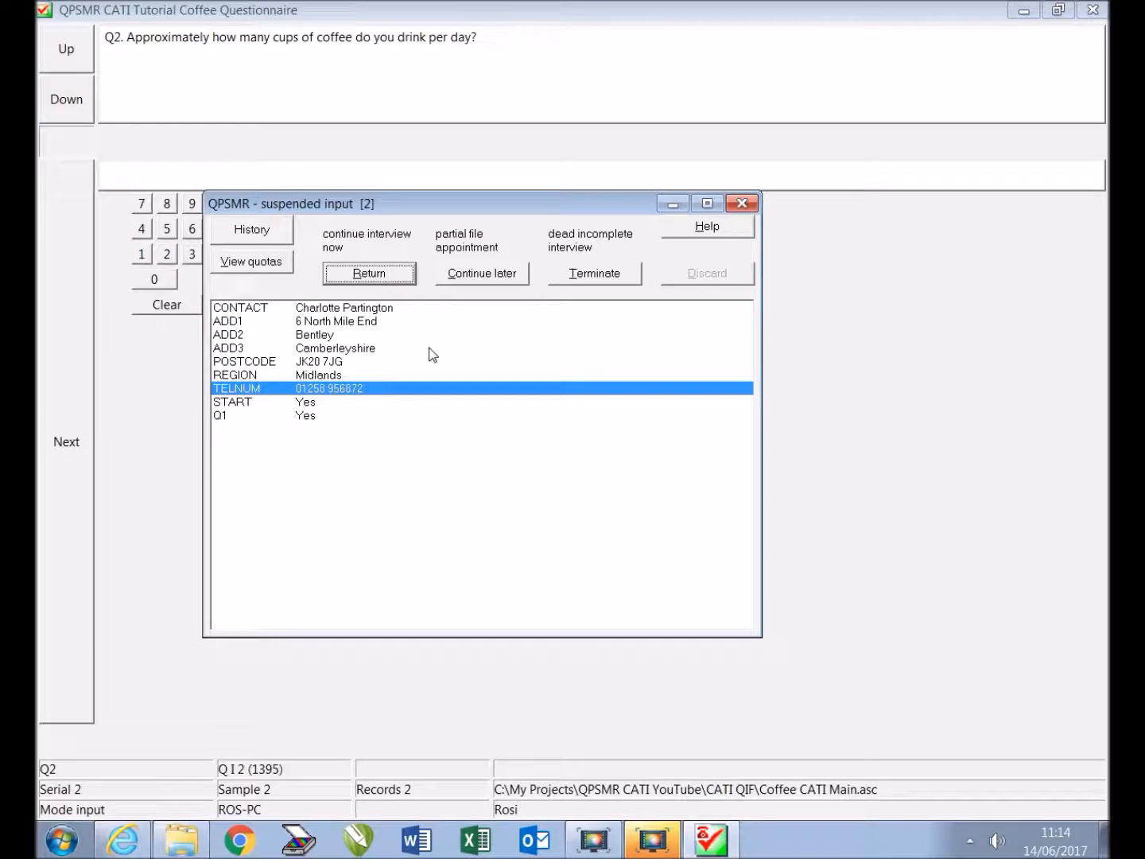
pyautogui.click(509, 279)
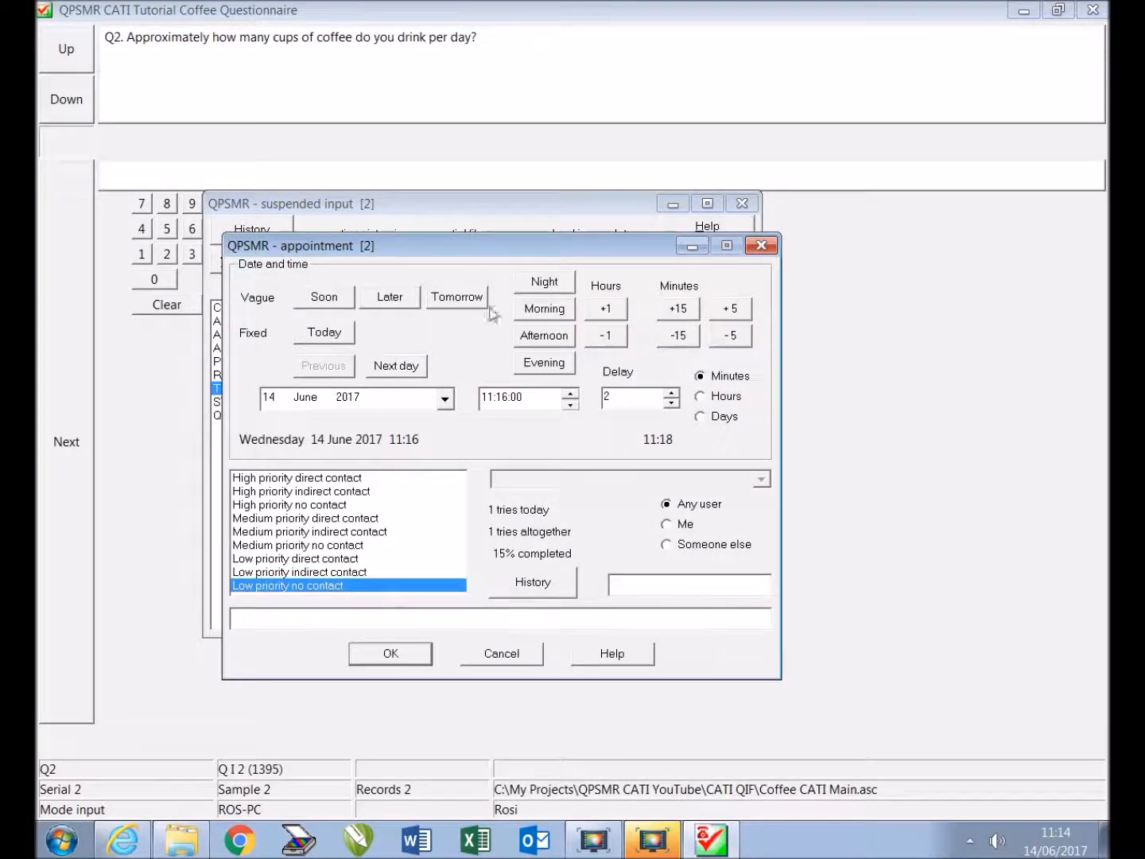
pyautogui.click(423, 370)
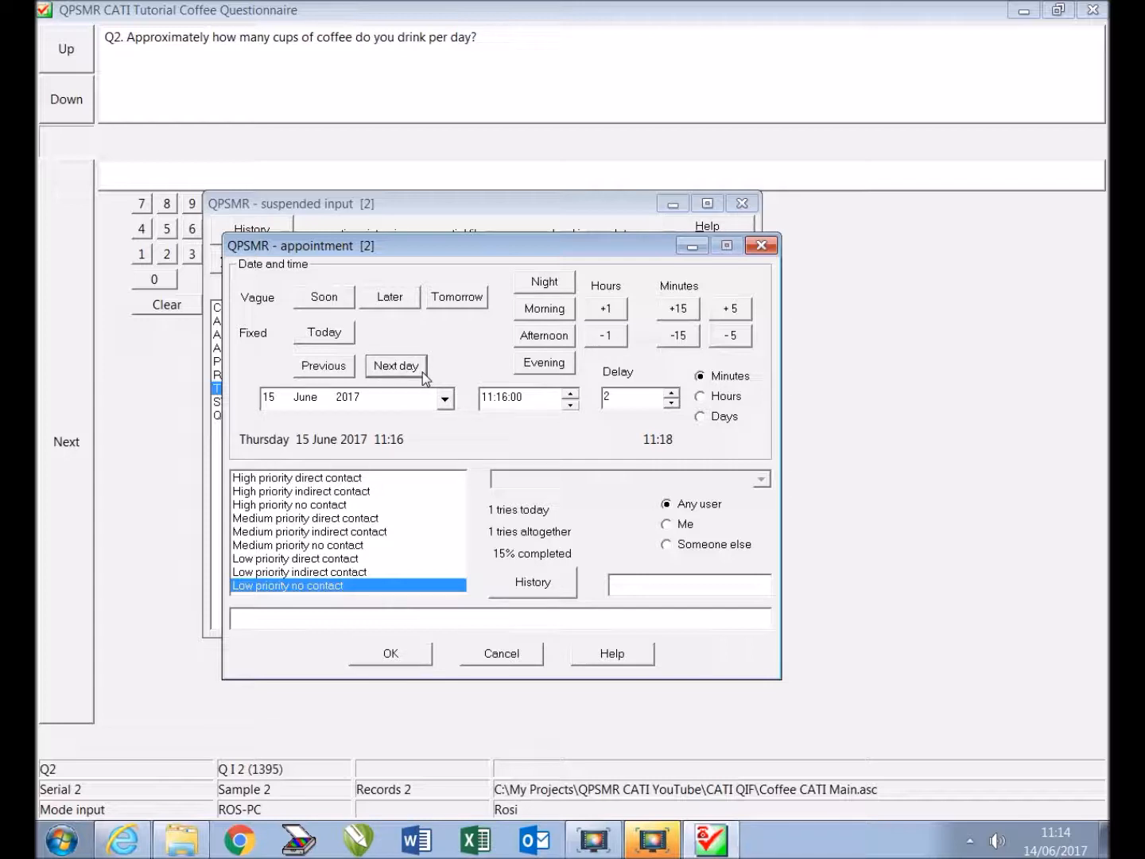
pyautogui.click(560, 340)
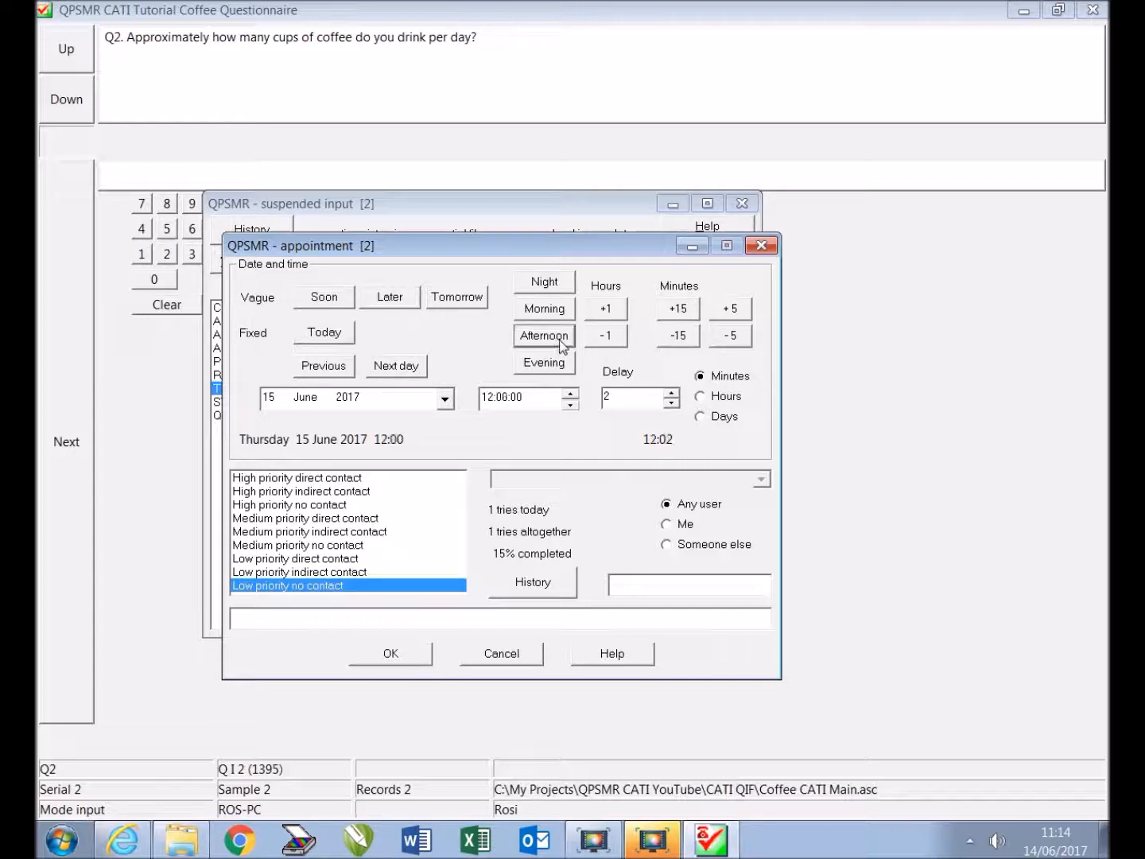
pyautogui.click(623, 312)
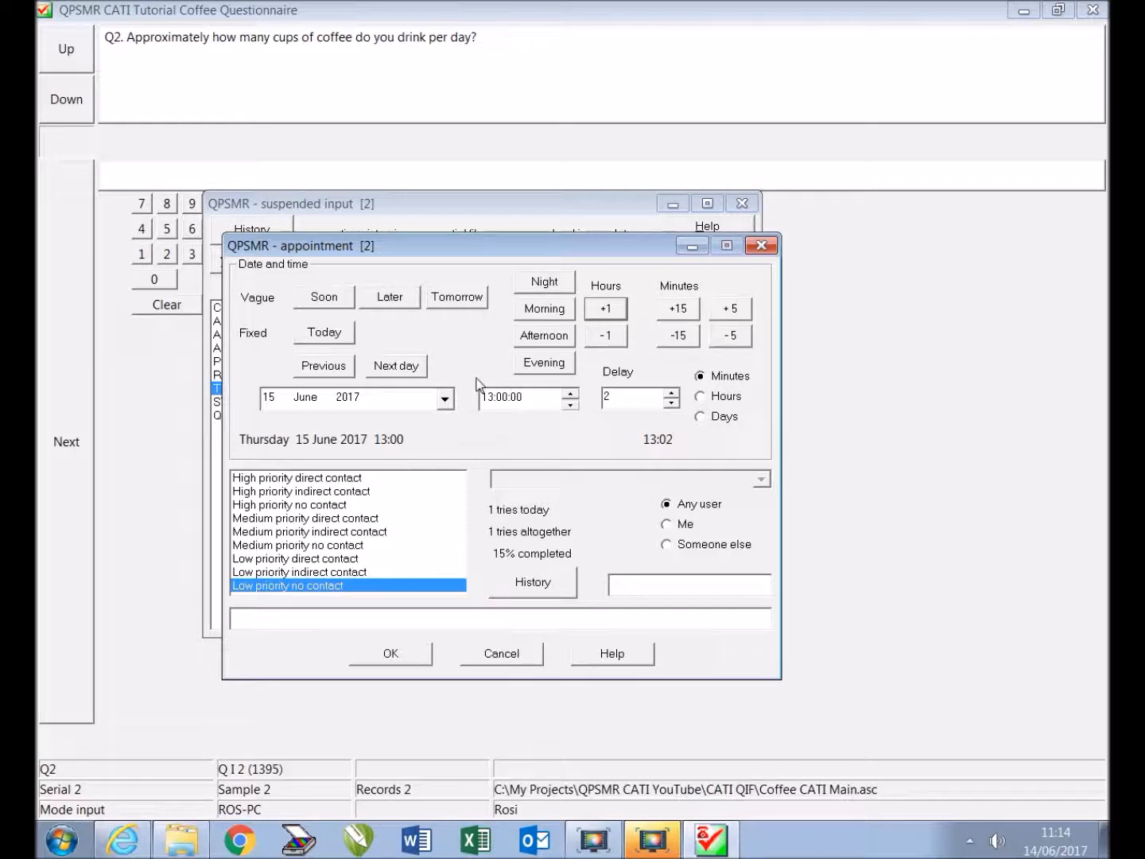
pyautogui.click(696, 317)
pyautogui.click(696, 317)
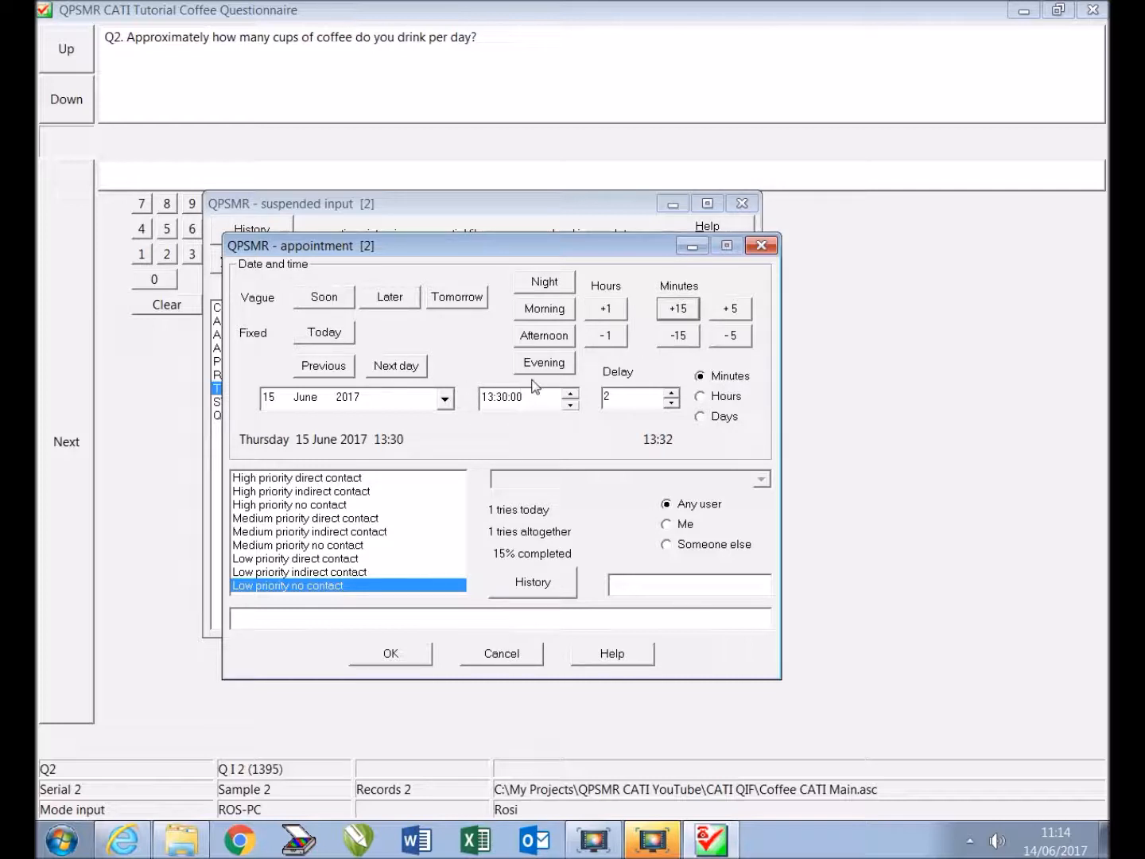
# Set the appointment delay to 10 minutes, confirm the appointment and pass the closing text
pyautogui.doubleClick(604, 397)
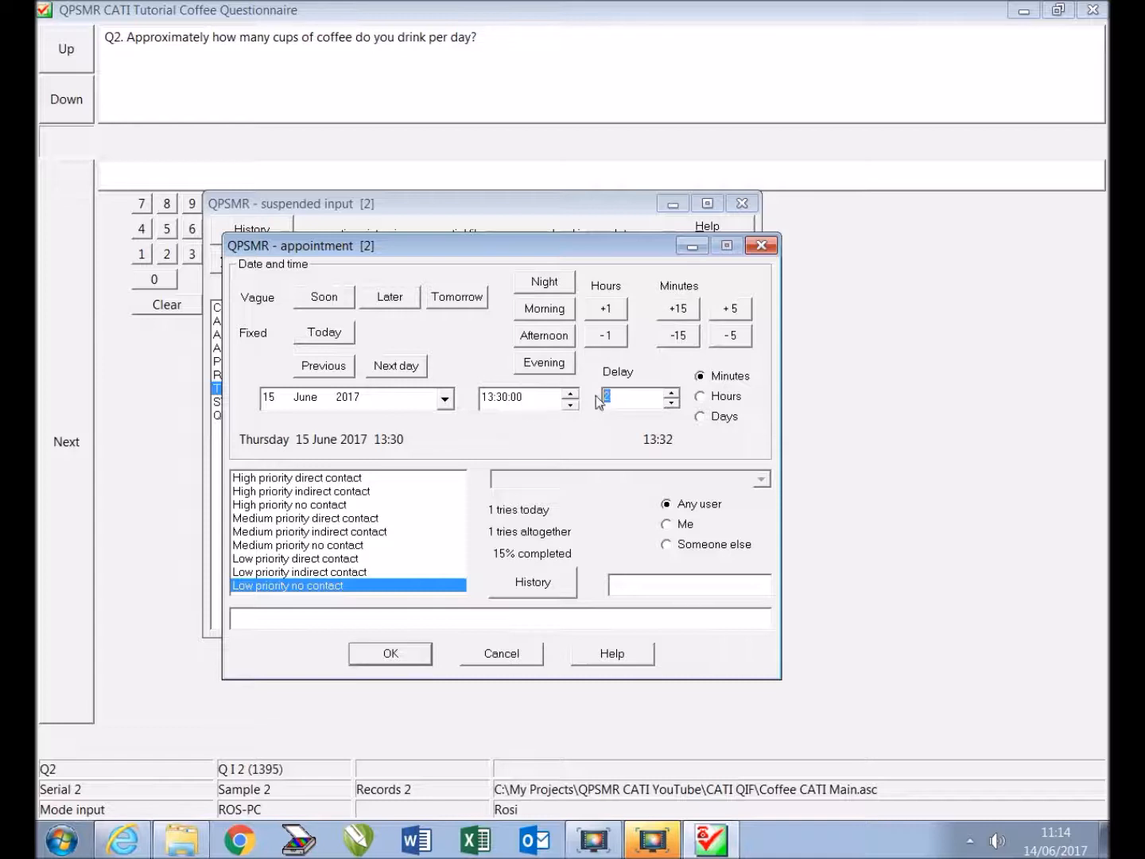
pyautogui.write('10')
pyautogui.click(413, 659)
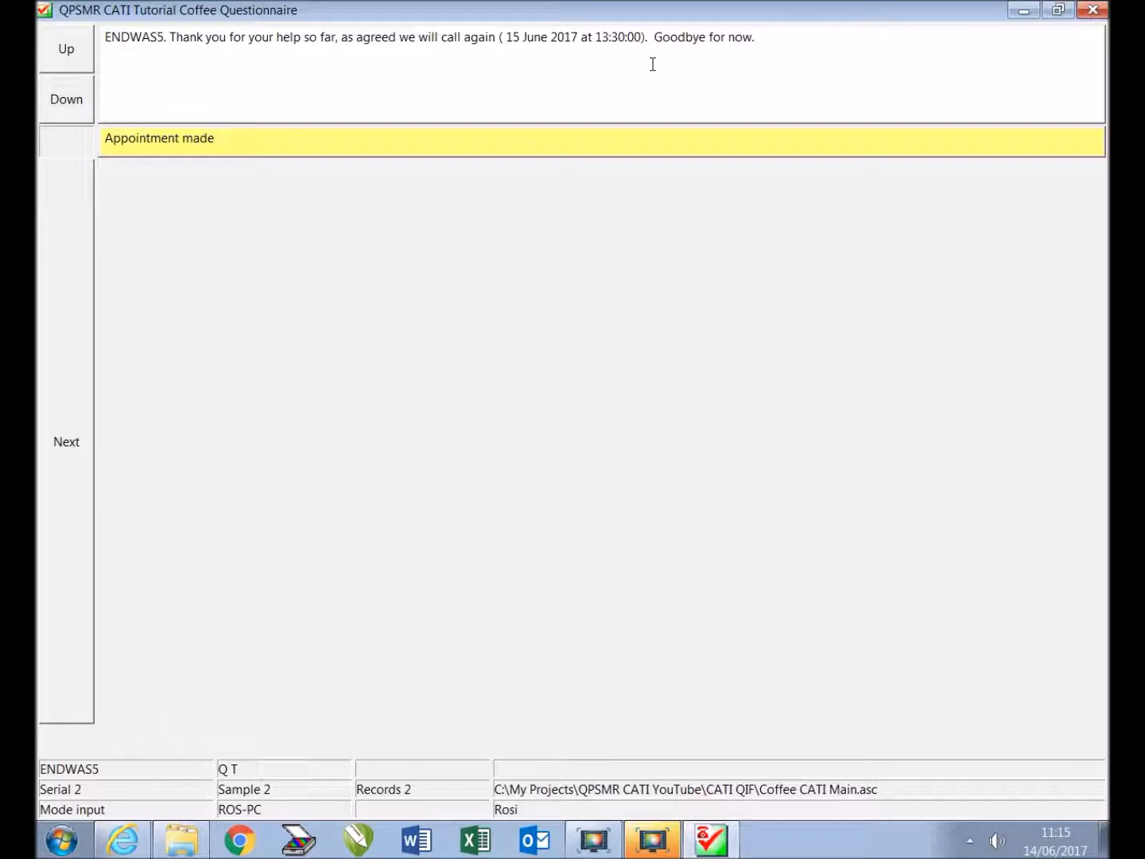
pyautogui.click(61, 351)
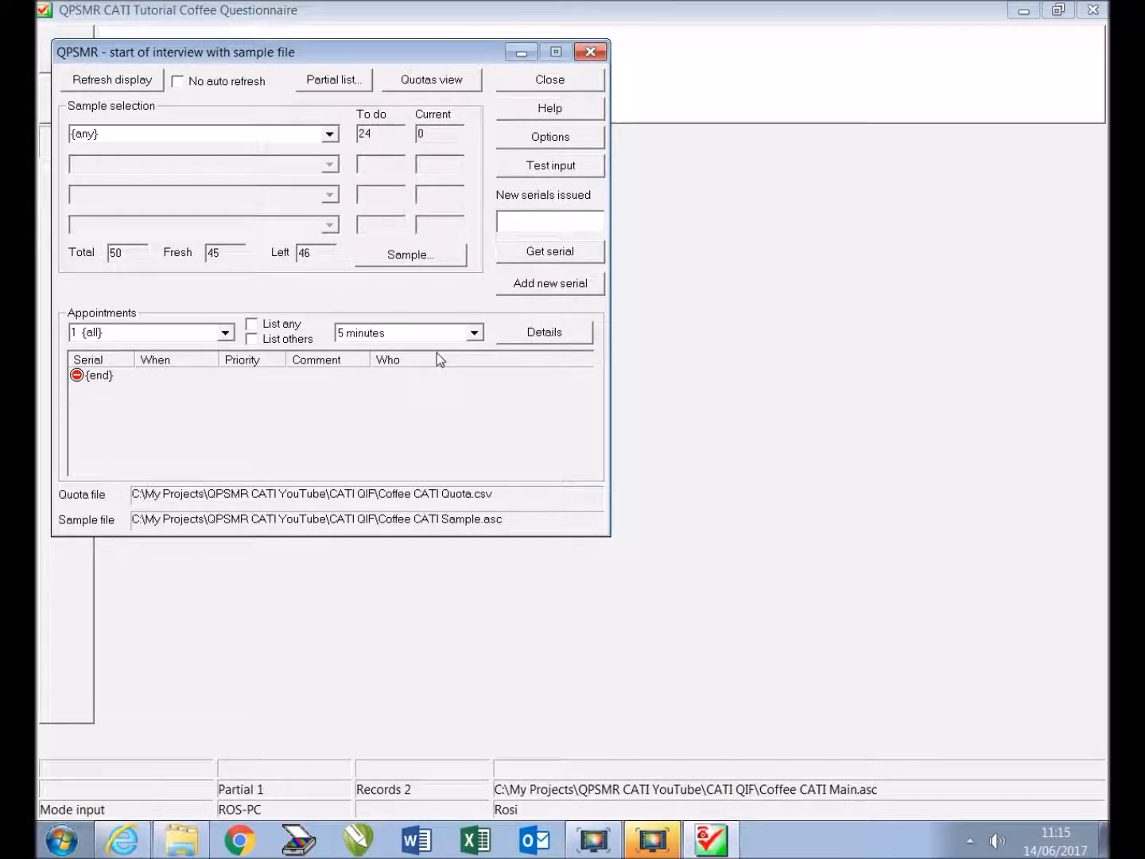
pyautogui.click(475, 333)
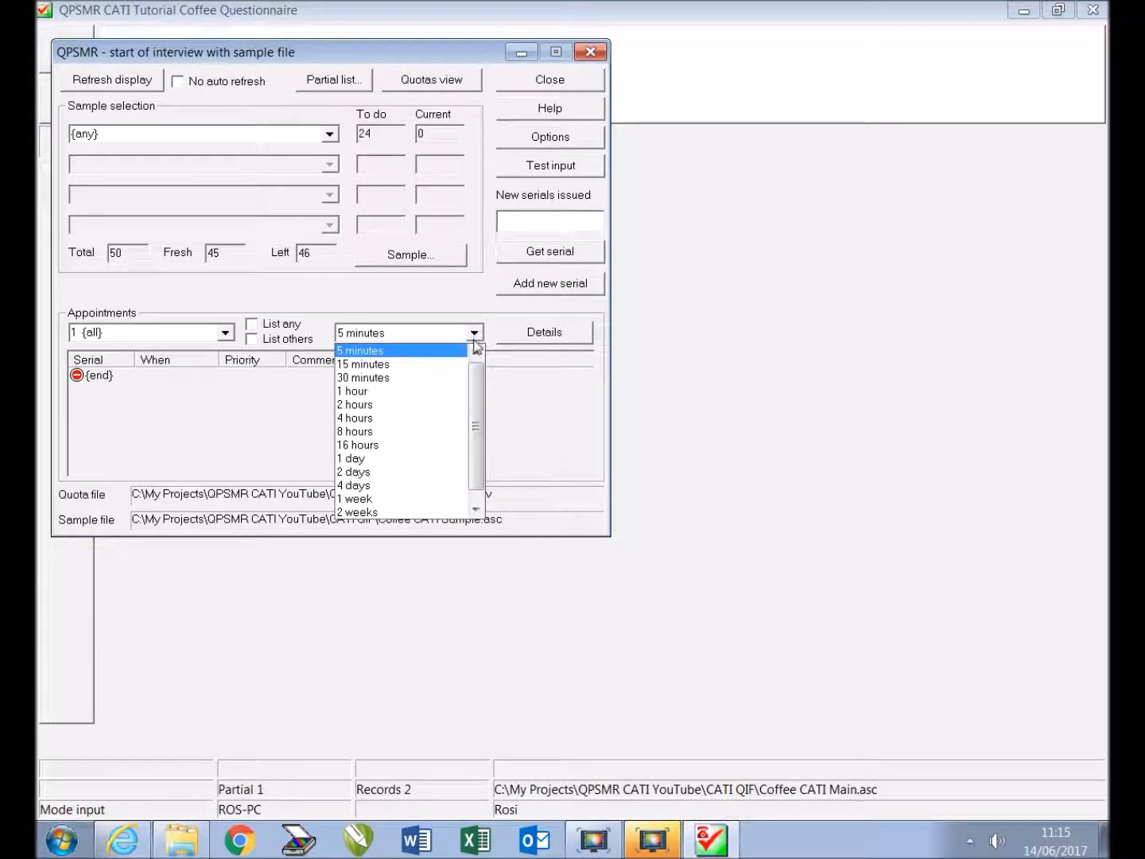
pyautogui.moveTo(480, 377); pyautogui.dragTo(469, 447)
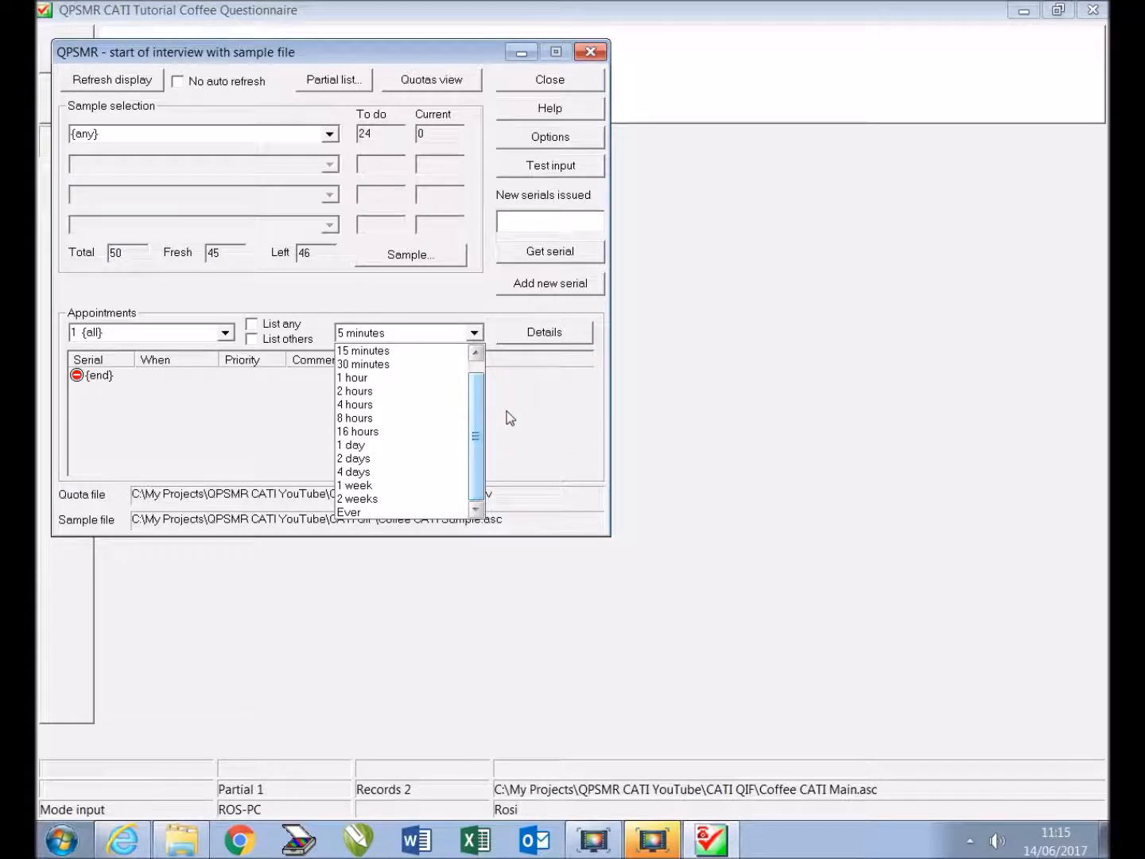
pyautogui.click(521, 382)
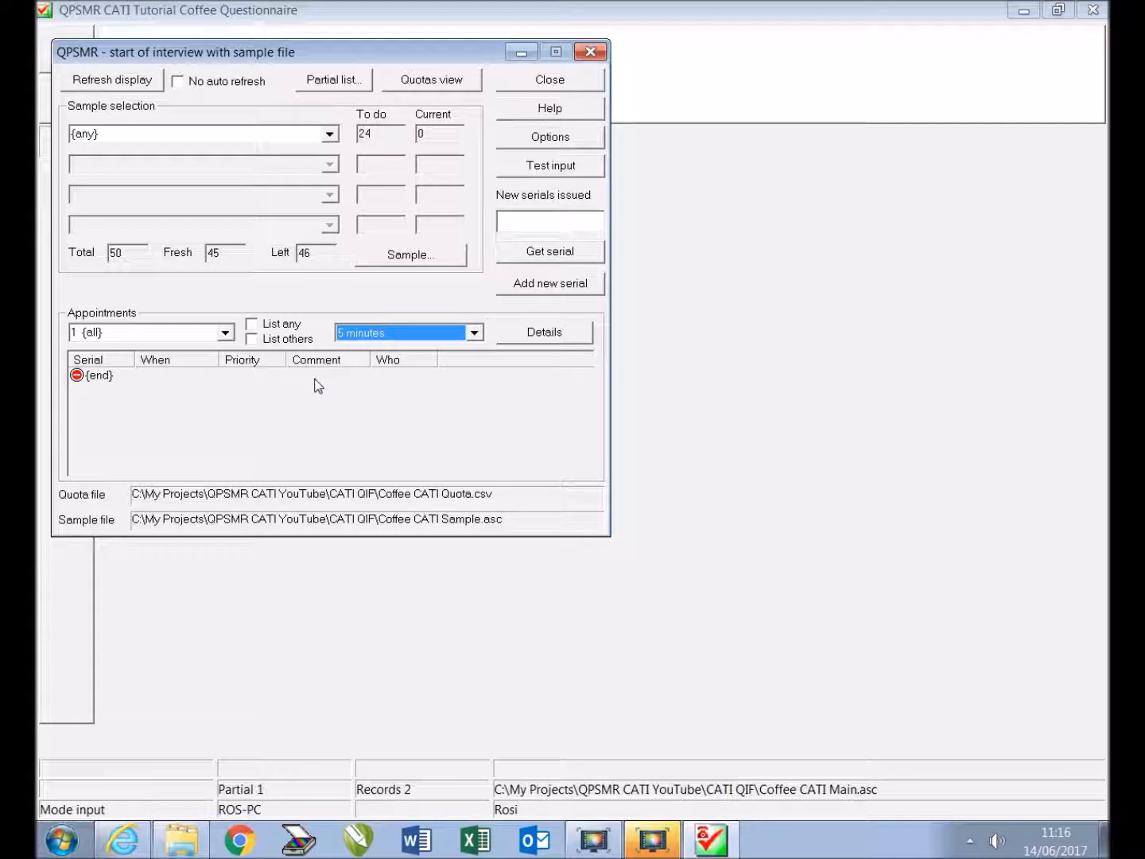
# Enable List any and List others for the appointments and set their time range to Ever
pyautogui.click(294, 326)
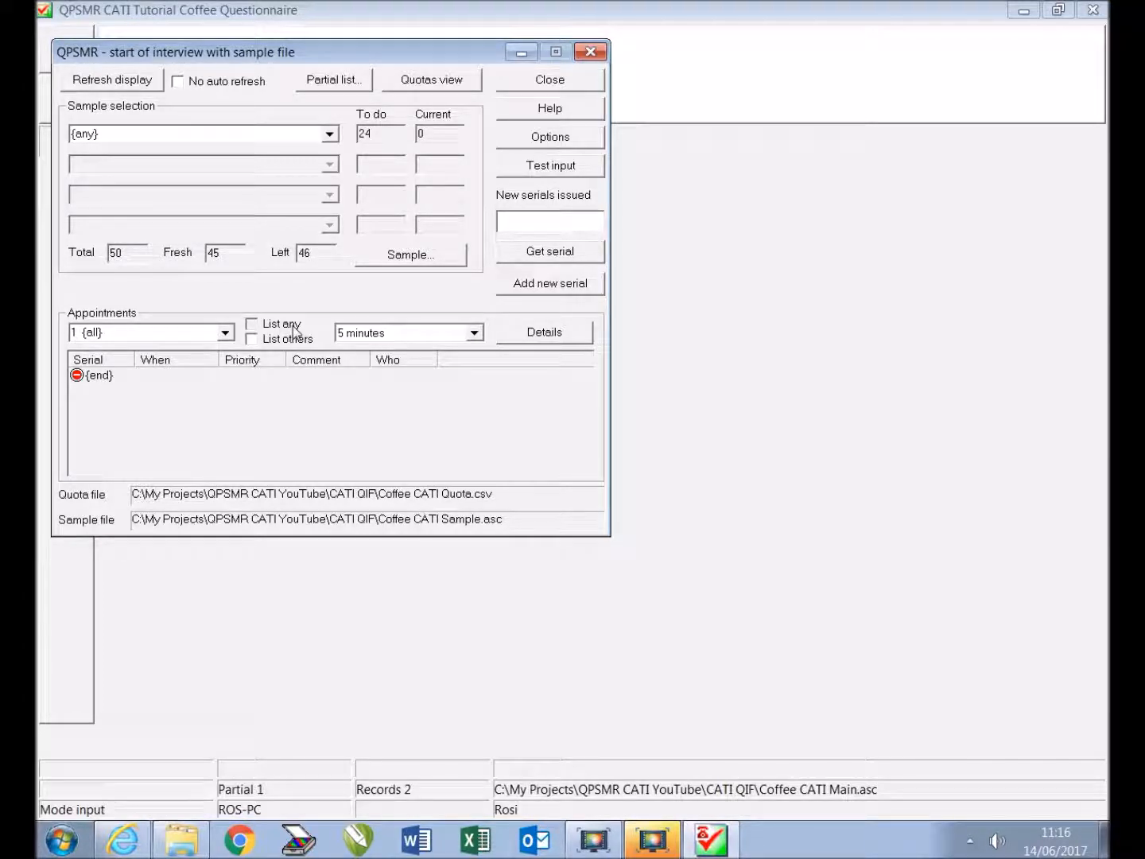
pyautogui.click(293, 340)
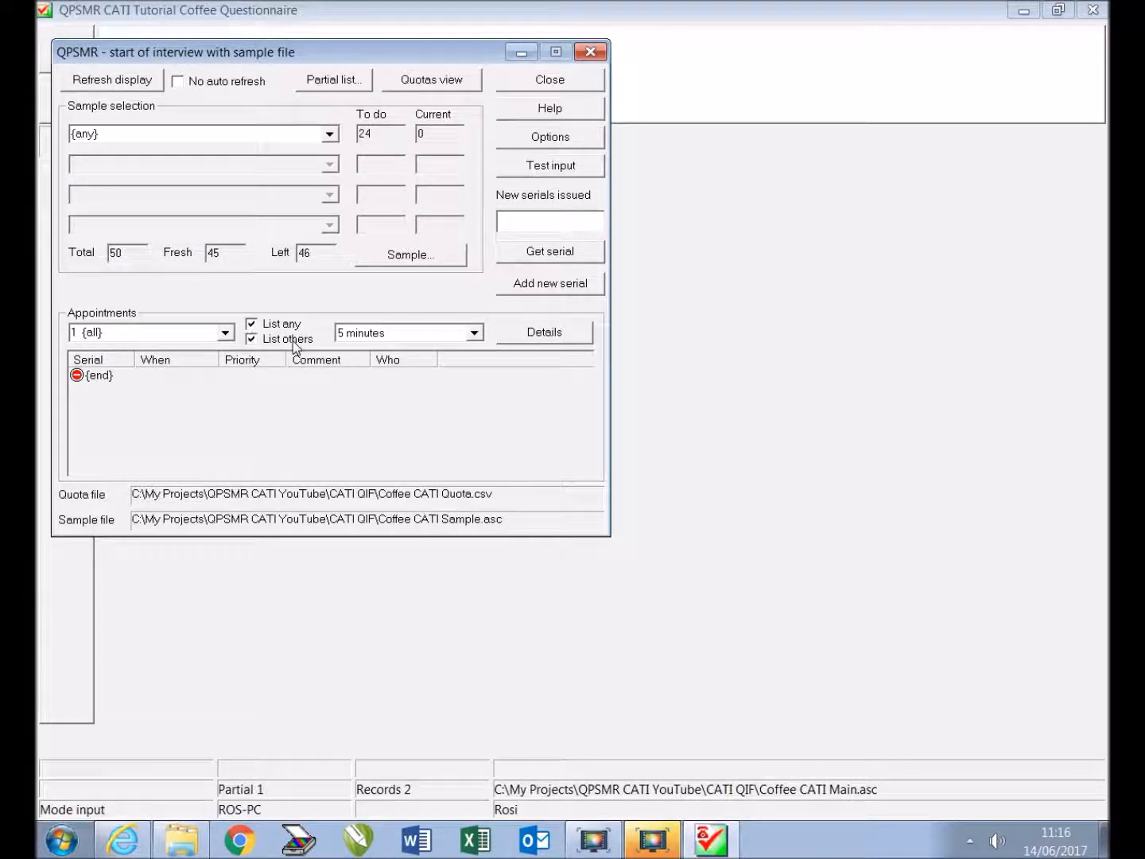
pyautogui.click(476, 333)
pyautogui.scroll(-1, 434, 470)
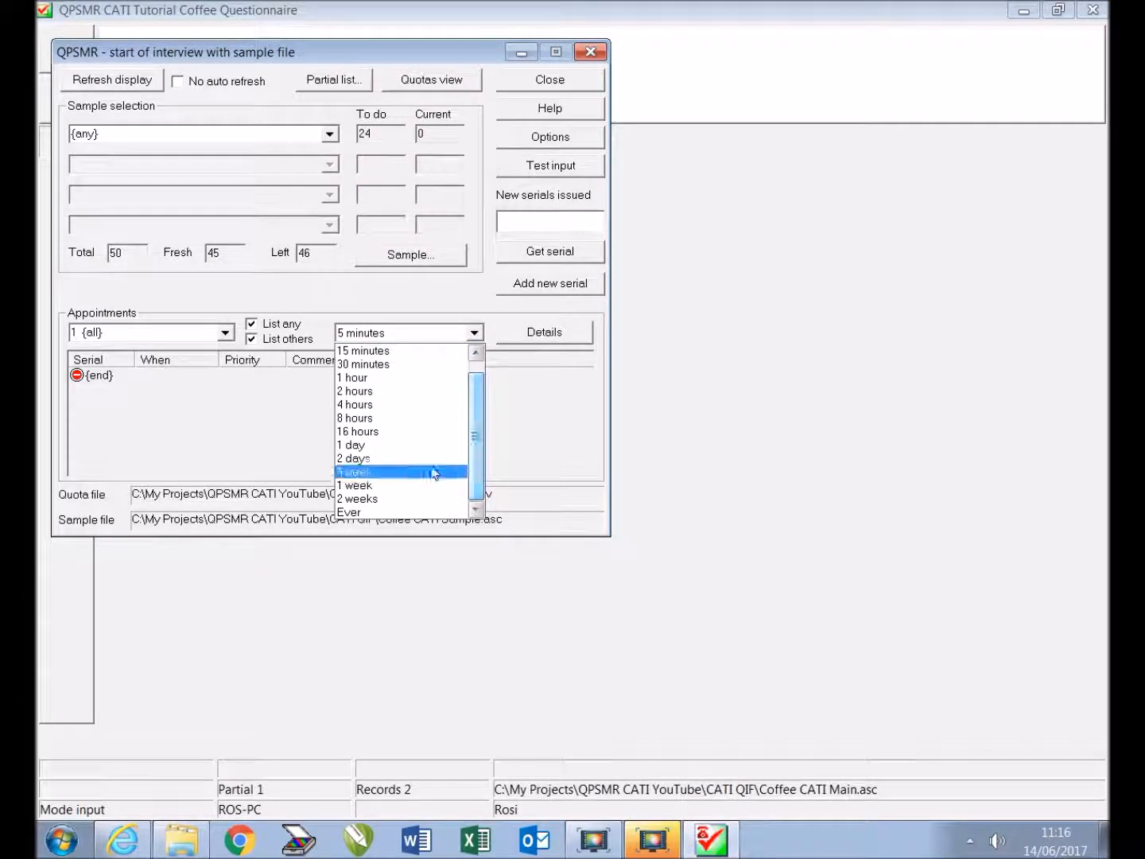
pyautogui.click(350, 513)
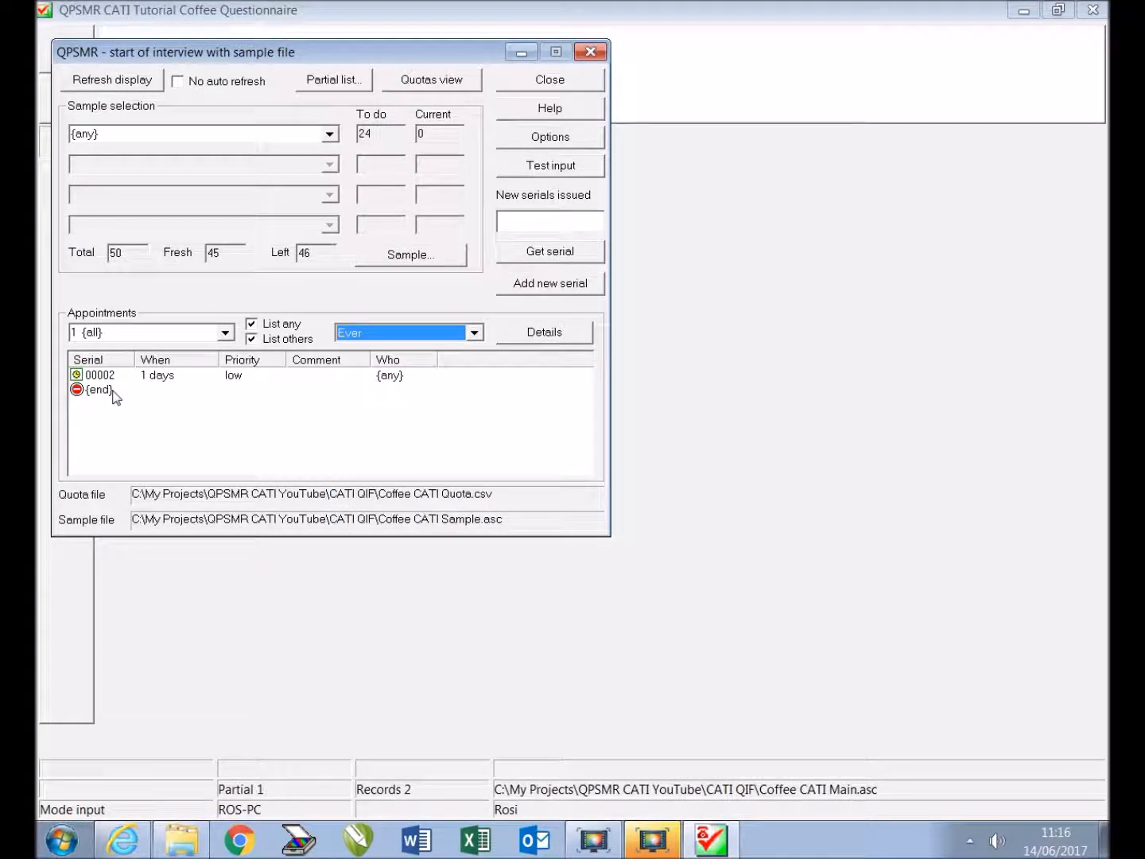
# Examine the appointment list details with the When and Last call columns widened, and close the details
pyautogui.click(574, 341)
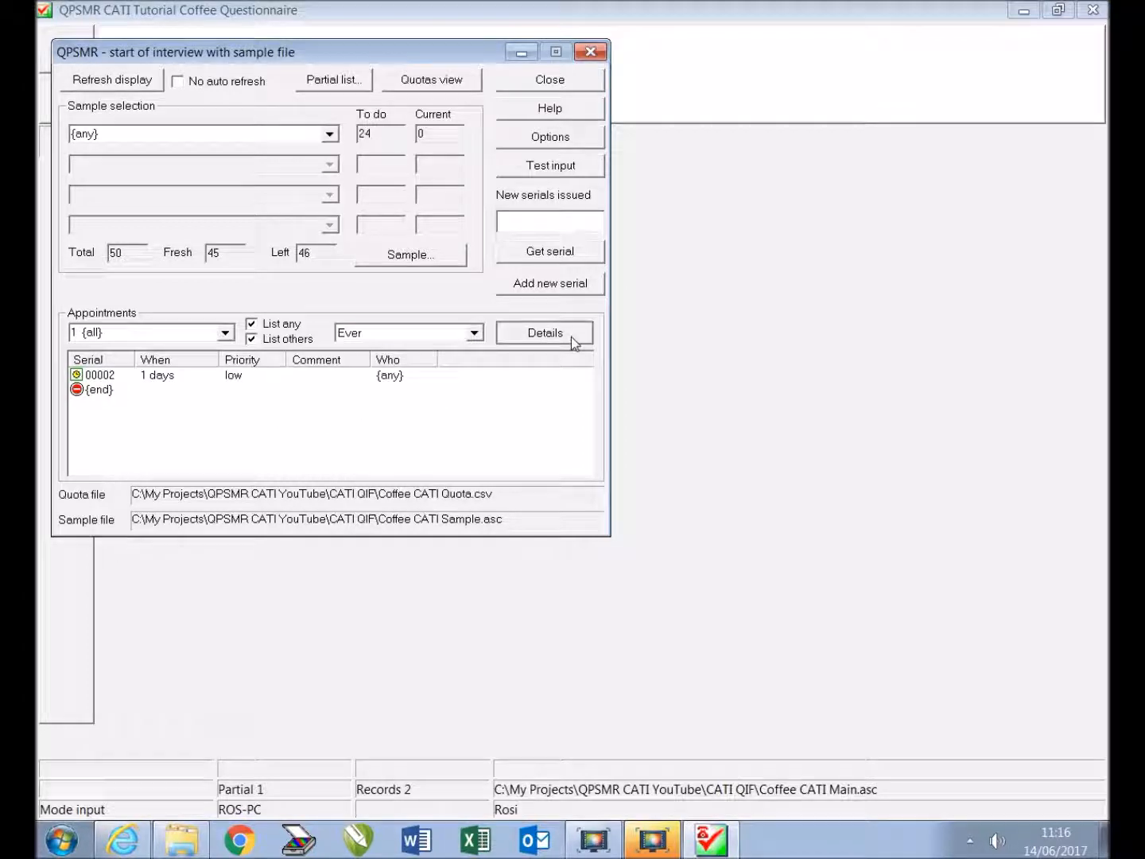
pyautogui.doubleClick(383, 68)
pyautogui.moveTo(217, 66); pyautogui.dragTo(326, 67)
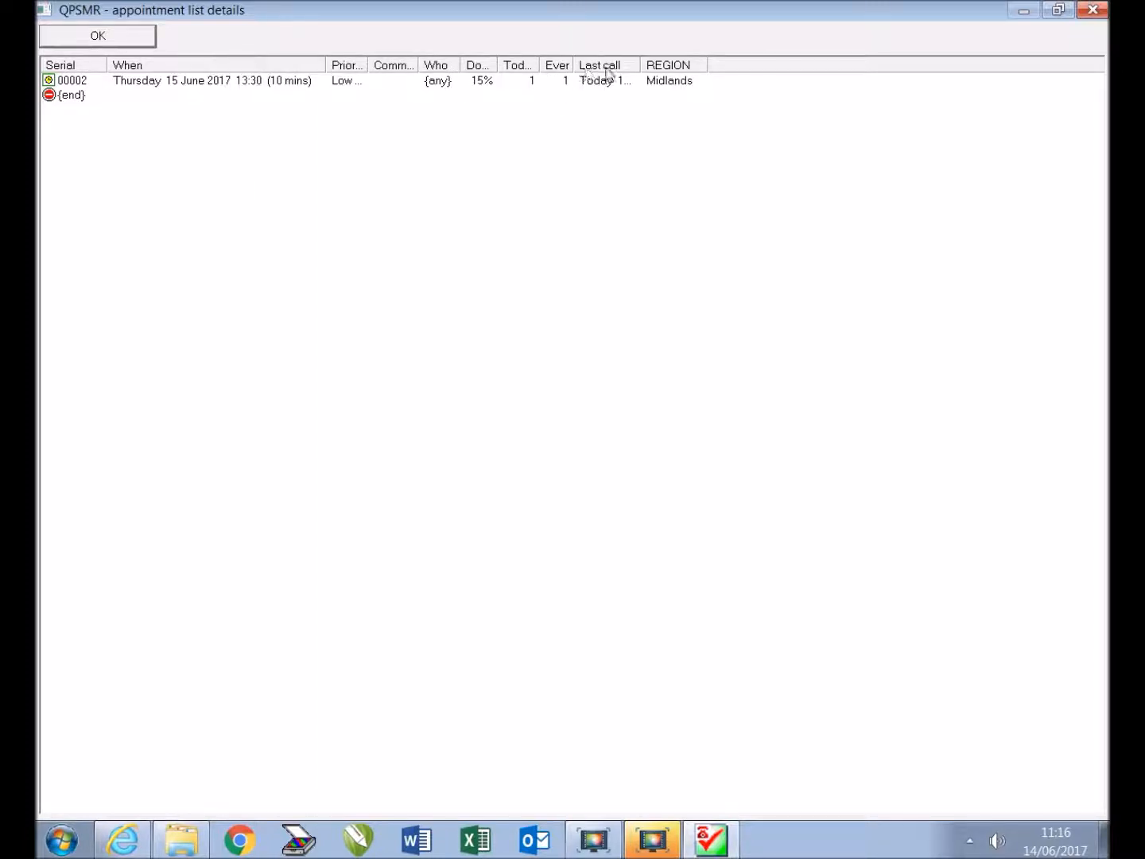
pyautogui.moveTo(641, 65); pyautogui.dragTo(729, 66)
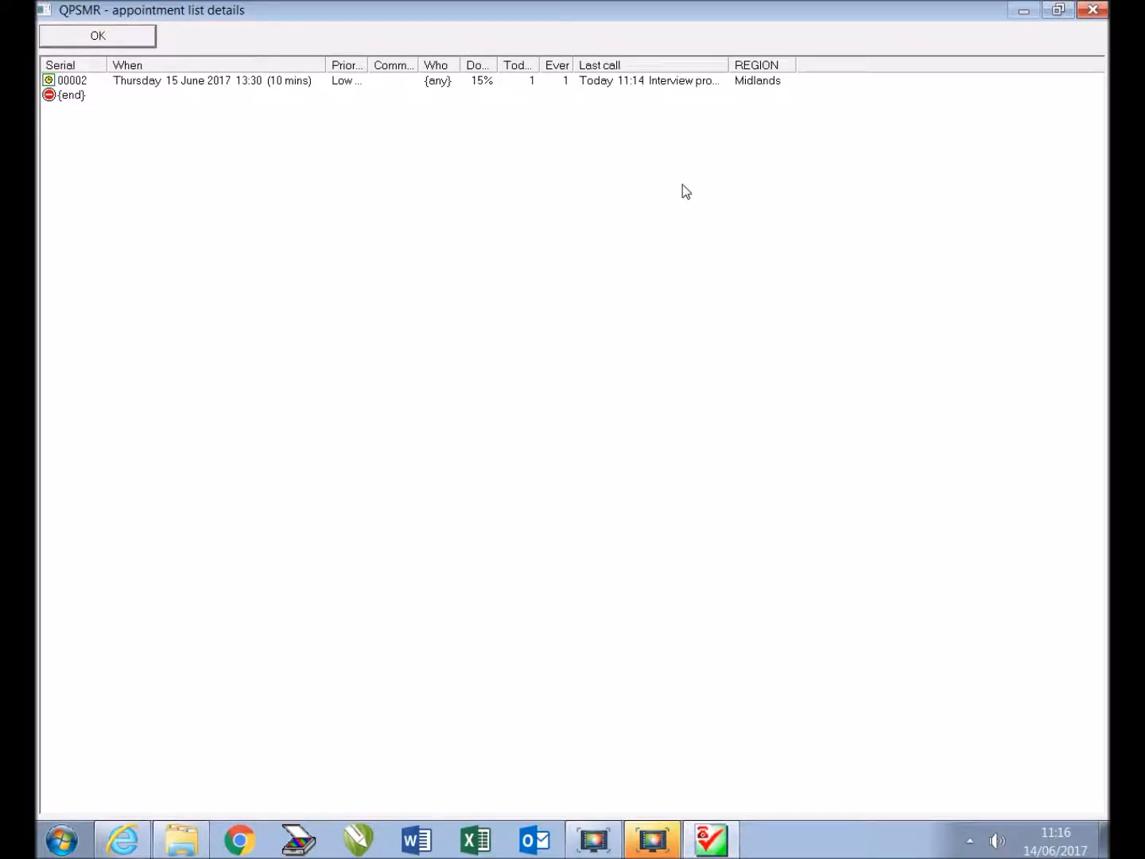
pyautogui.click(106, 34)
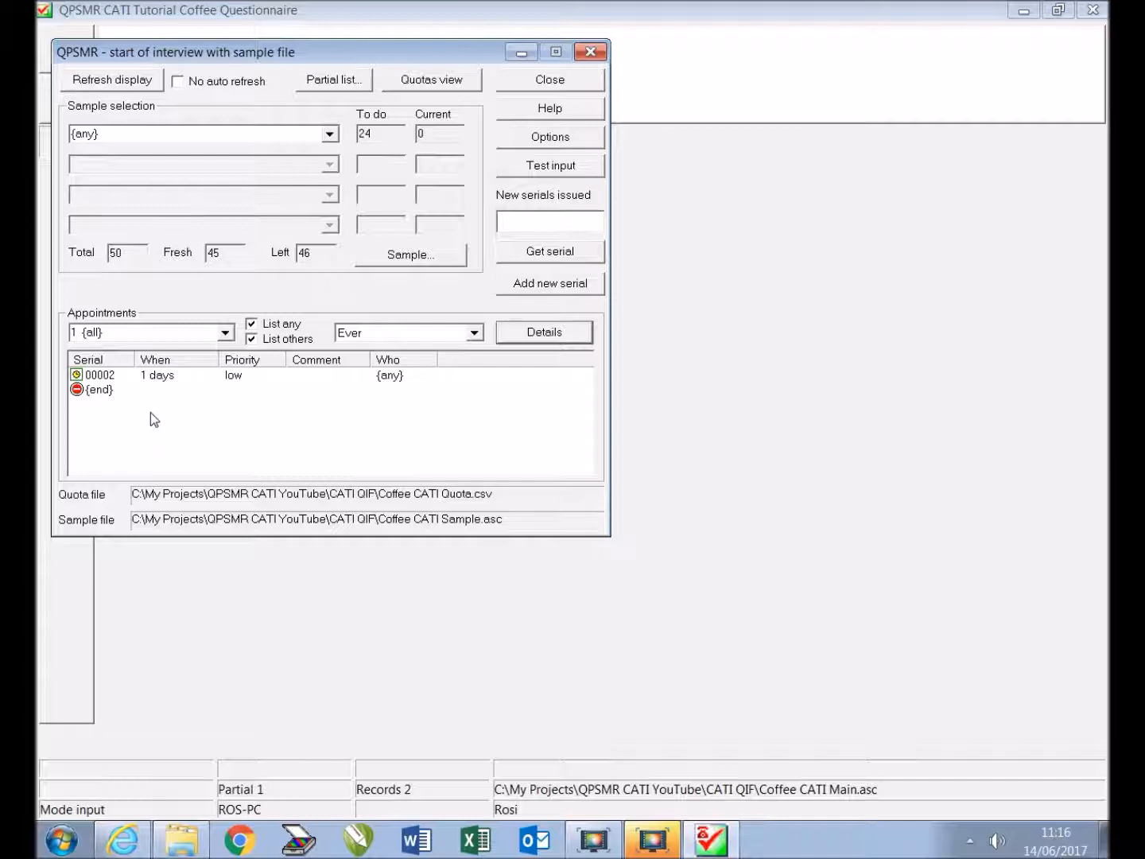
# Resume the interview from the appointment for serial 00002 and answer 2 cups per day at Q2
pyautogui.doubleClick(102, 383)
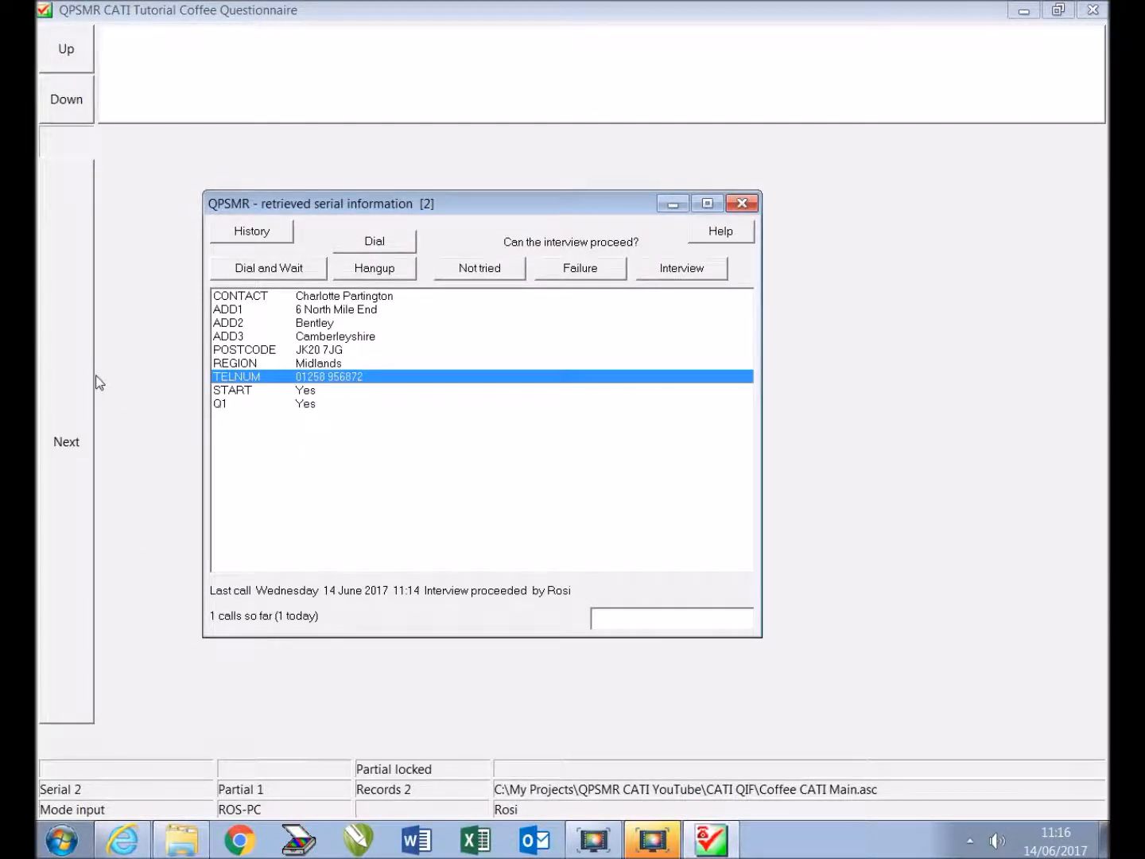
pyautogui.click(721, 274)
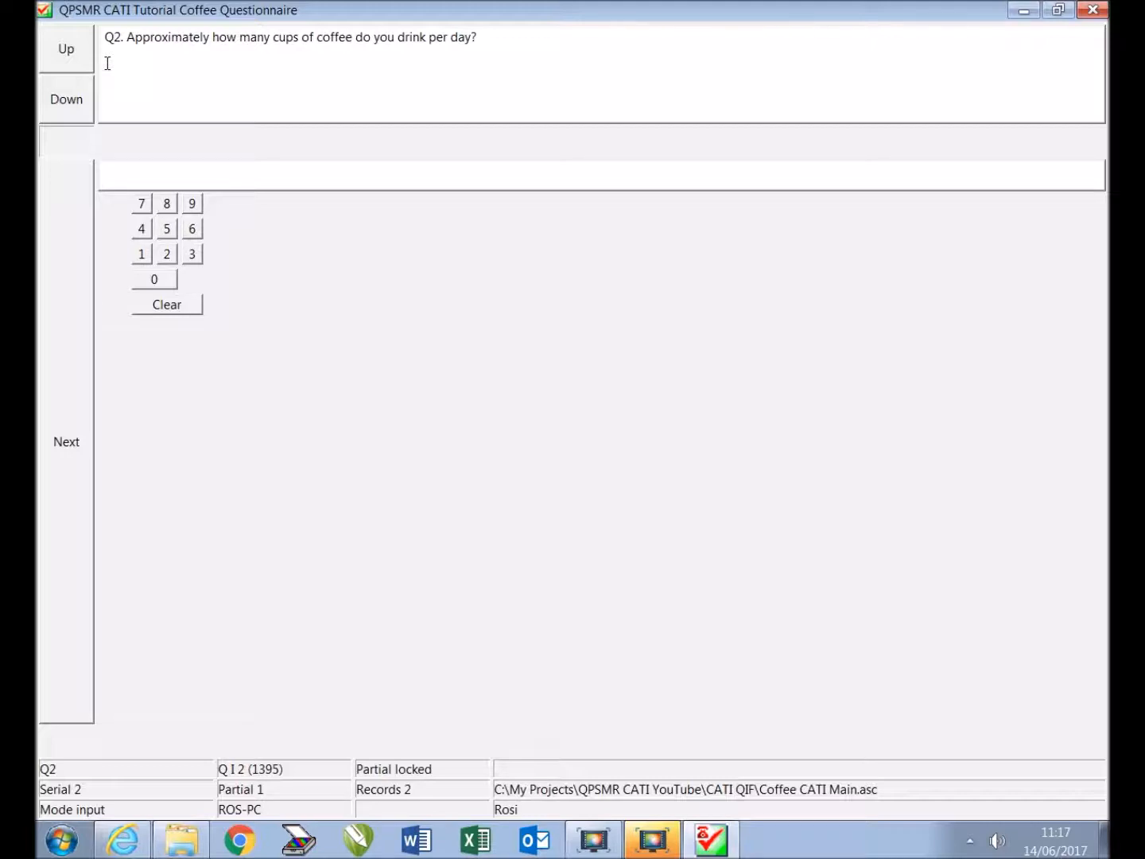
pyautogui.click(168, 254)
pyautogui.click(89, 267)
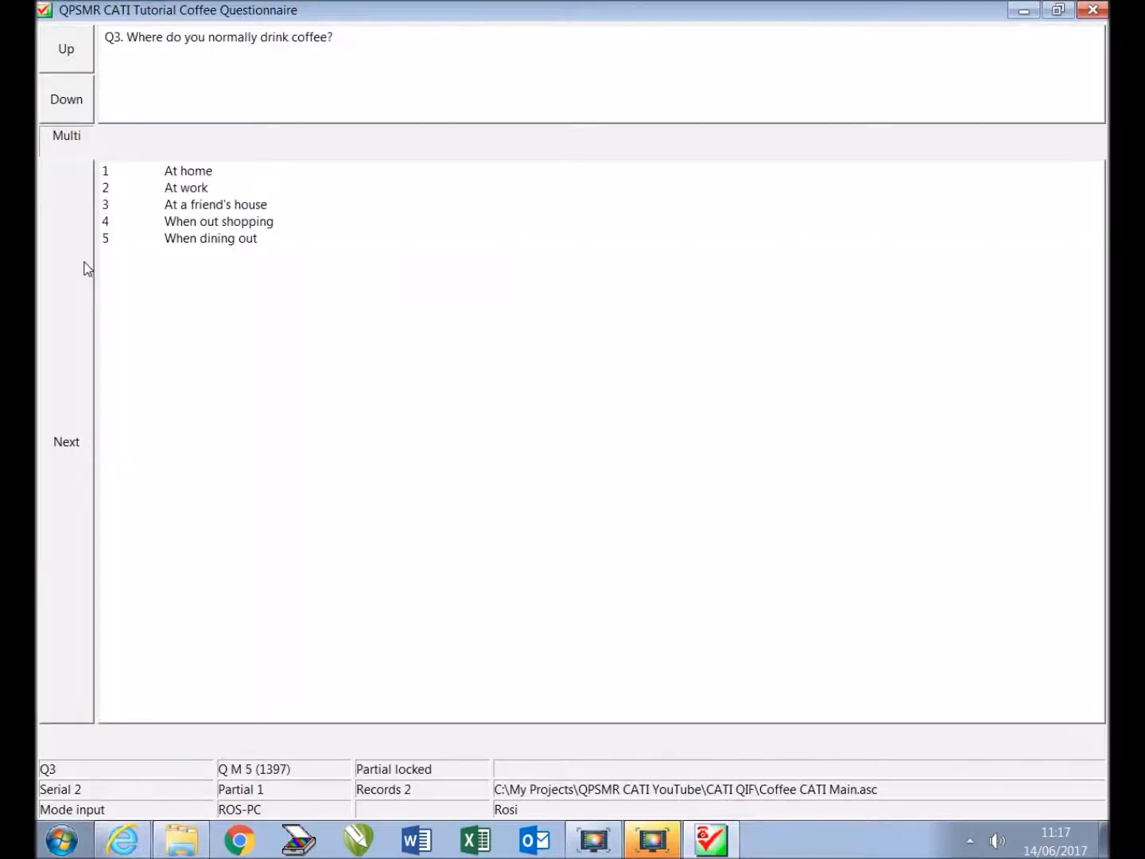
# Answer Q3 with At home and At work as the places where coffee is normally drunk
pyautogui.click(204, 173)
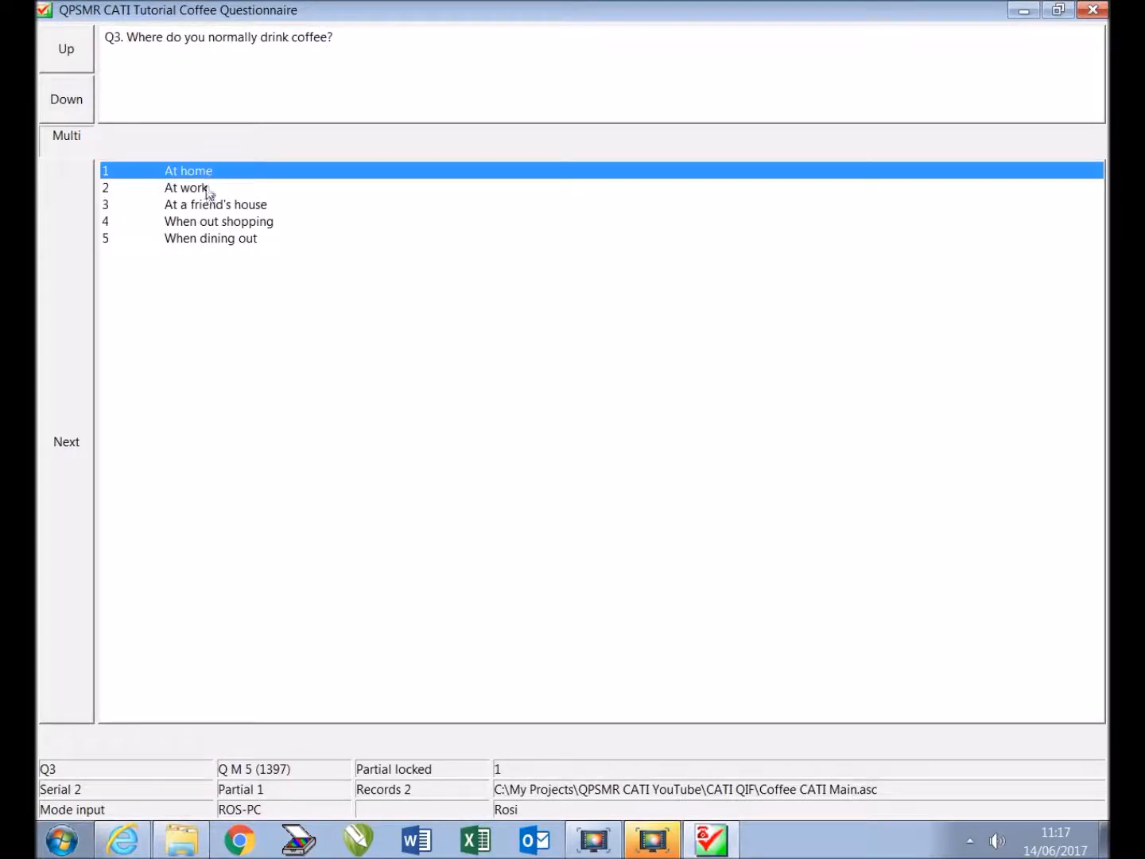
pyautogui.click(206, 189)
pyautogui.click(54, 243)
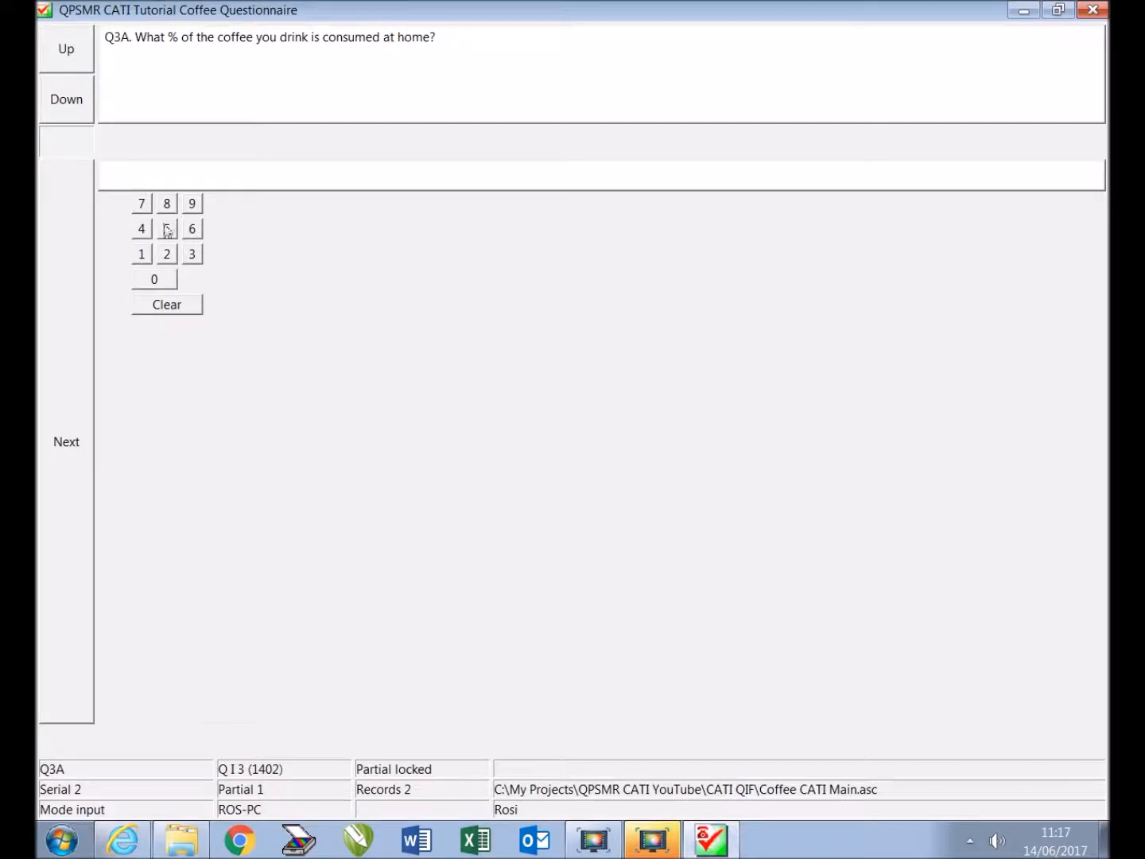
# Enter 25 as the percentage consumed at home in Q3A and submit 70 as the percentage outside the home in Q3B
pyautogui.click(168, 256)
pyautogui.click(168, 232)
pyautogui.click(80, 269)
pyautogui.click(140, 204)
pyautogui.click(156, 281)
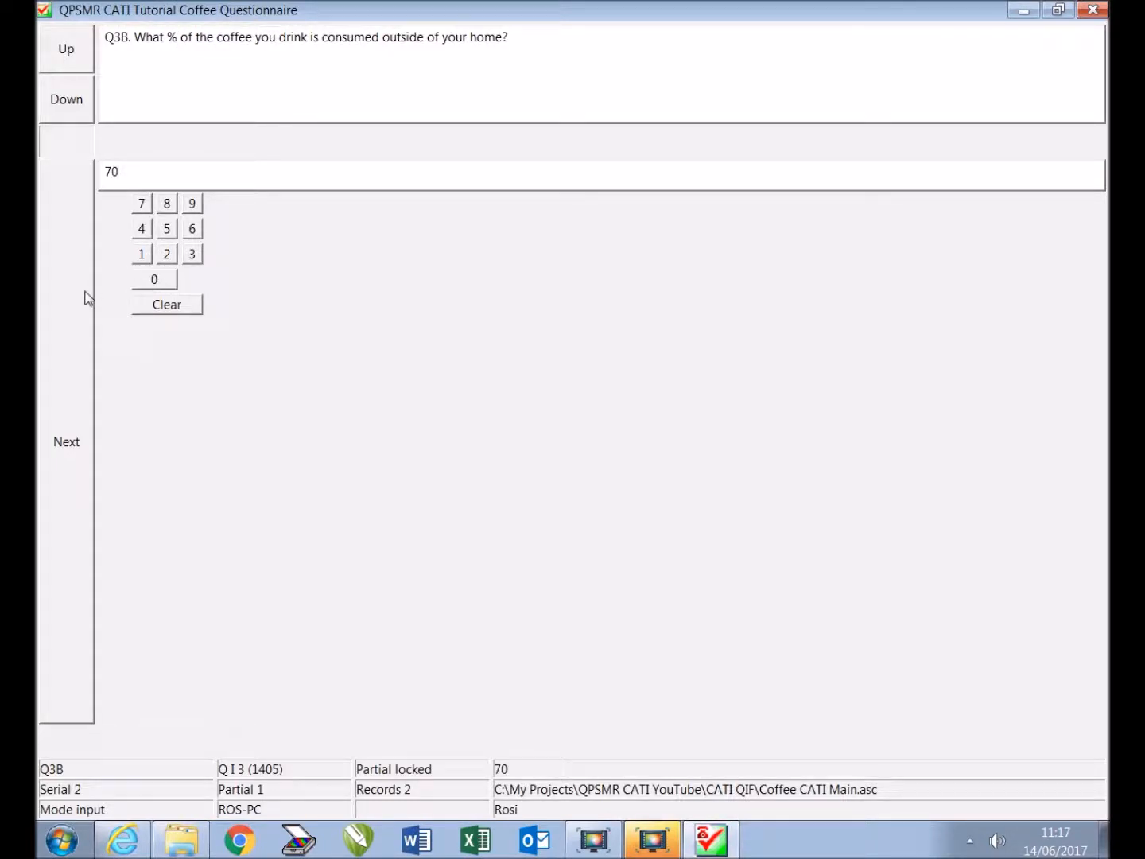
pyautogui.click(88, 297)
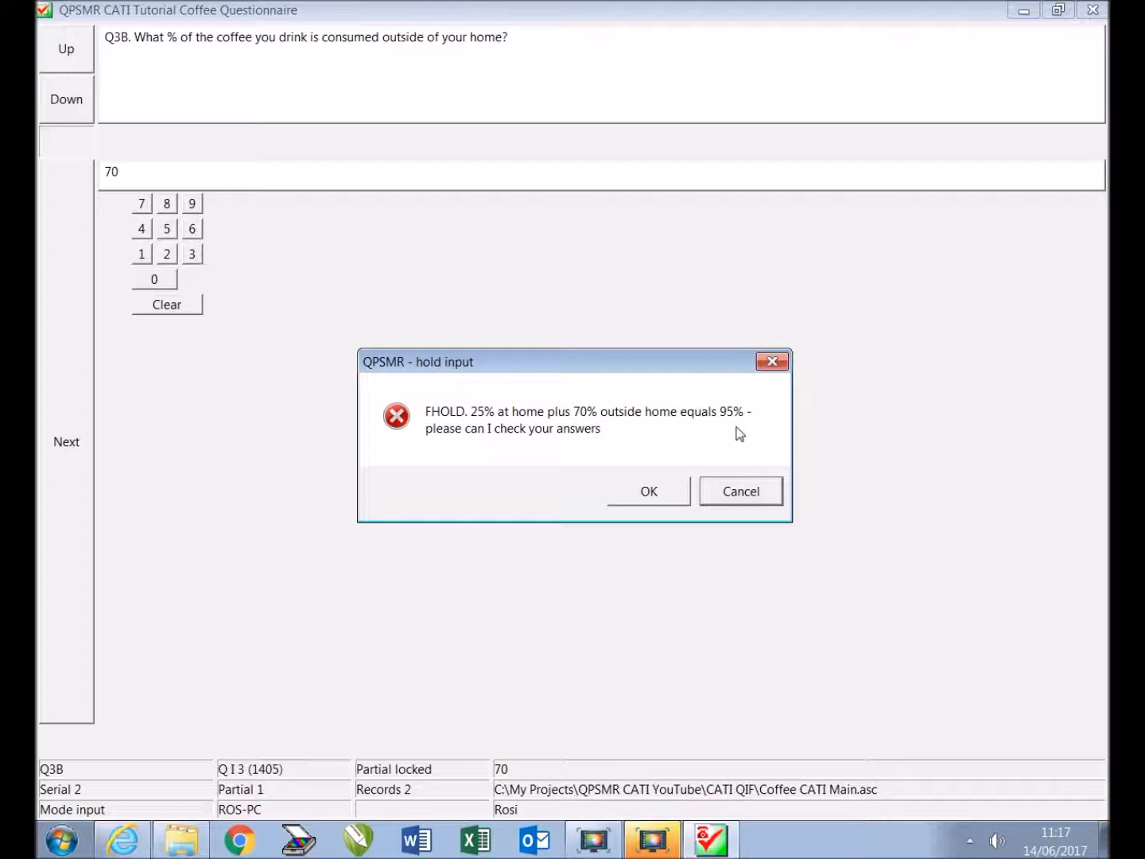
# Cancel the hold message and correct the Q3B percentage to 75
pyautogui.click(770, 493)
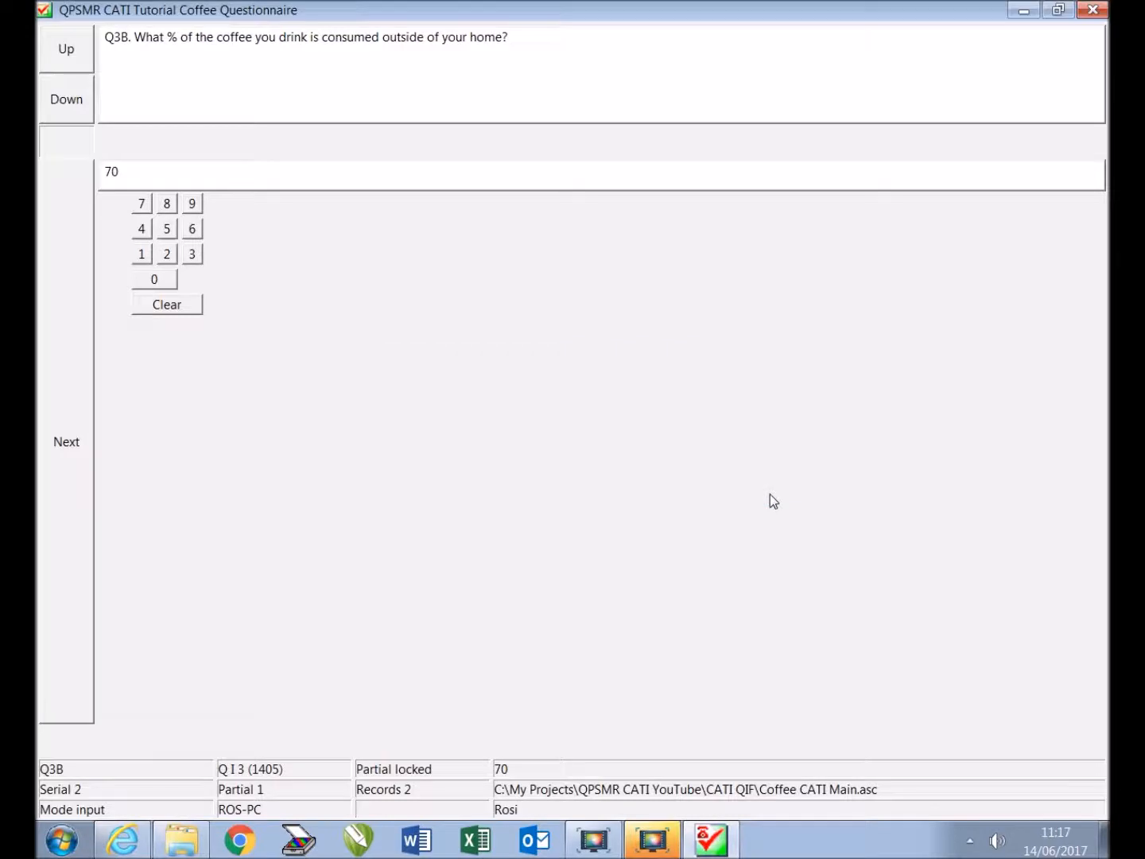
pyautogui.press('BackSpace')
pyautogui.write('5')
pyautogui.click(74, 253)
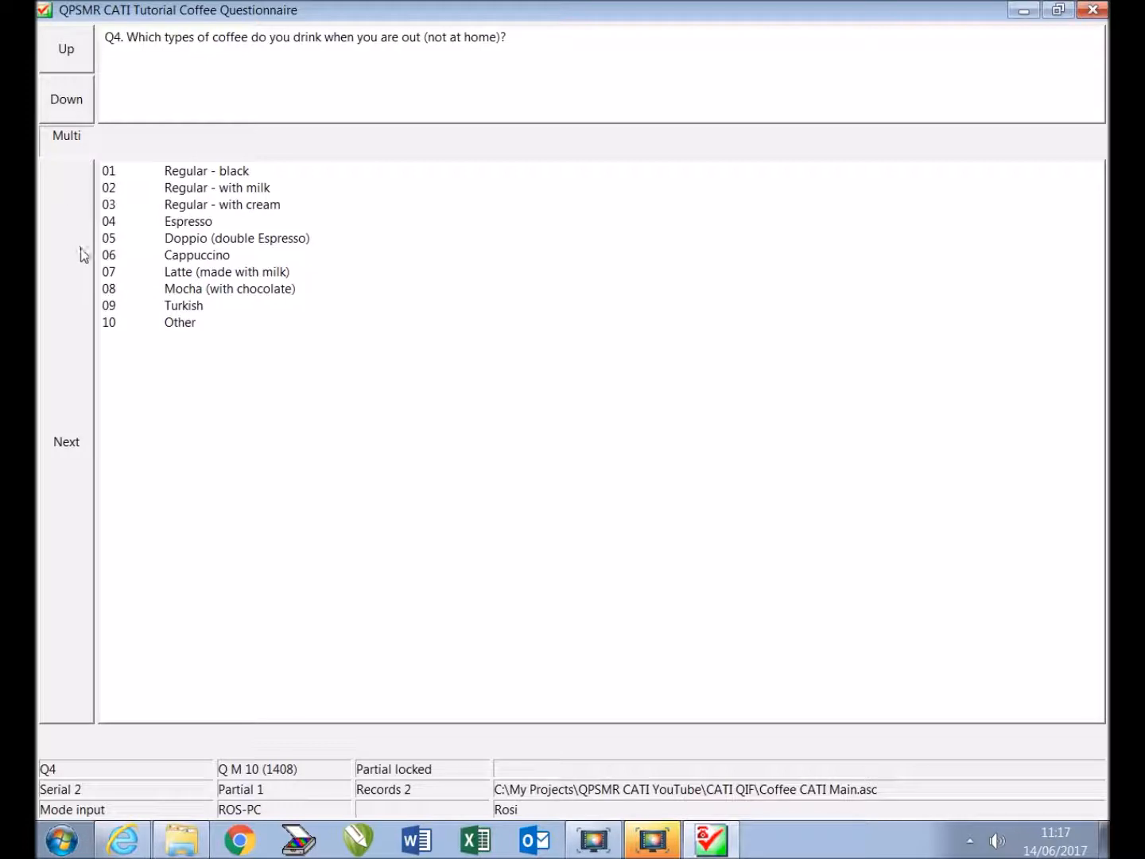
# Answer Q4 with Regular - black, Espresso and Cappuccino as the coffee types drunk when out
pyautogui.click(213, 173)
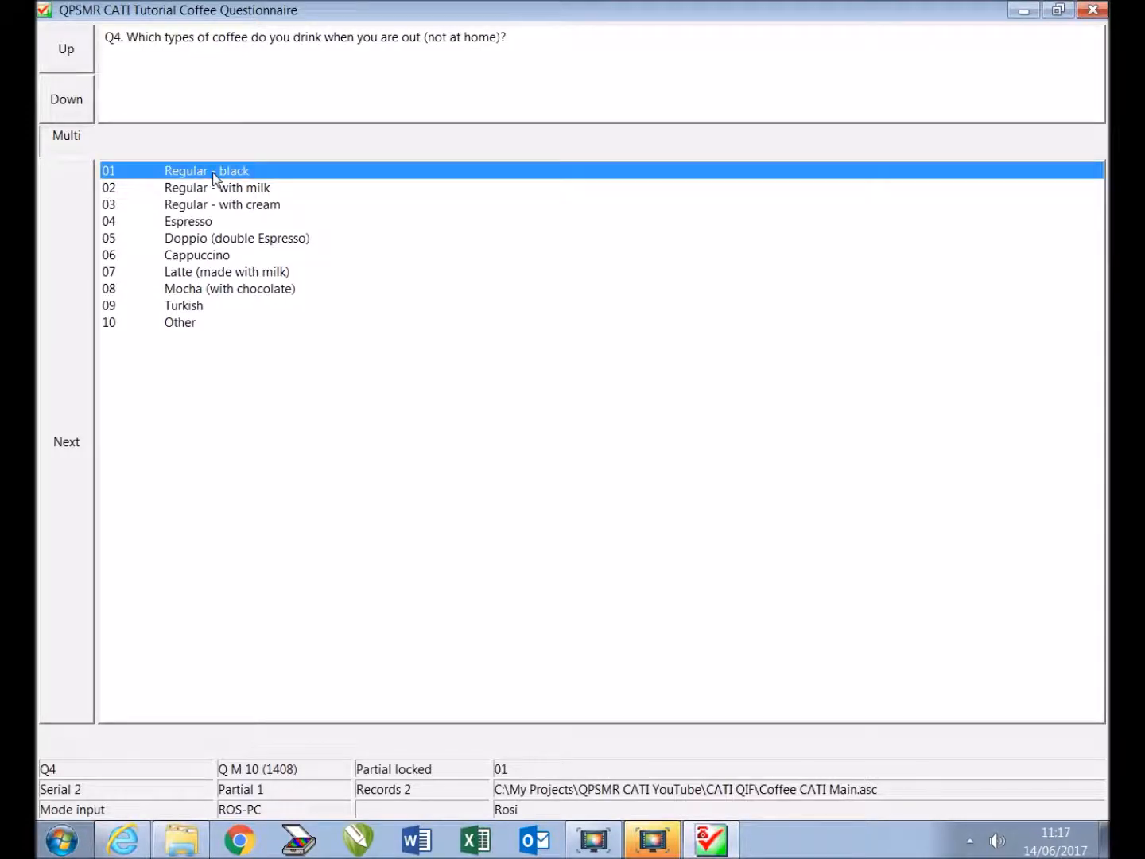
pyautogui.click(189, 223)
pyautogui.click(189, 255)
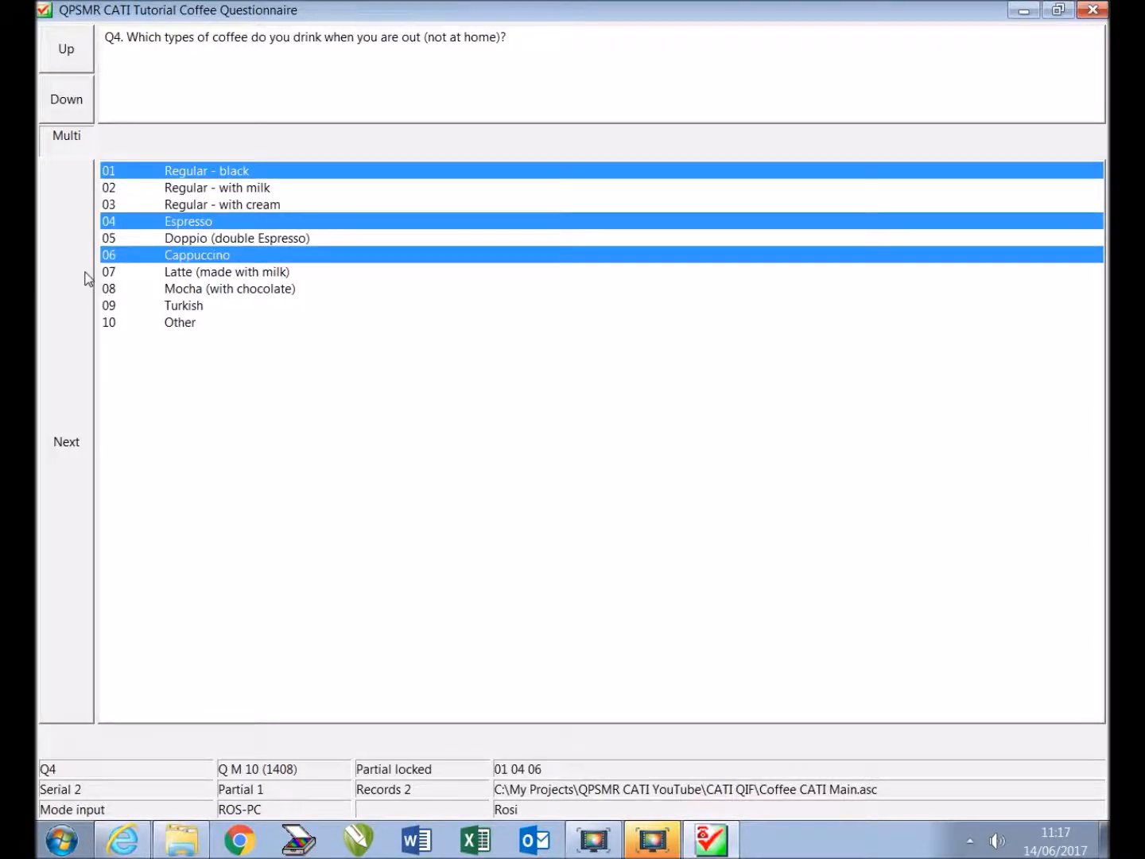
pyautogui.click(82, 274)
# Choose Cappuccino at Q4A and Turkish at Q4B as the type never drunk when out
pyautogui.click(206, 208)
pyautogui.click(77, 234)
pyautogui.click(209, 259)
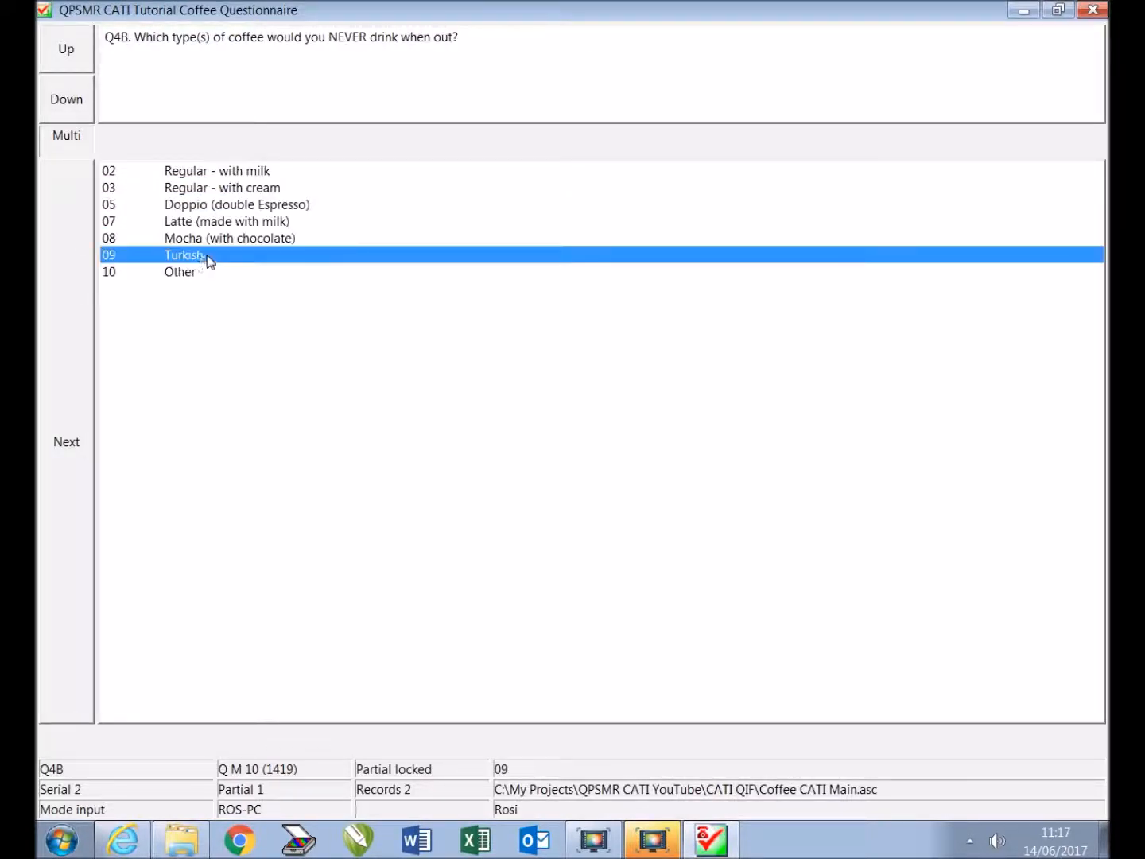
pyautogui.click(75, 274)
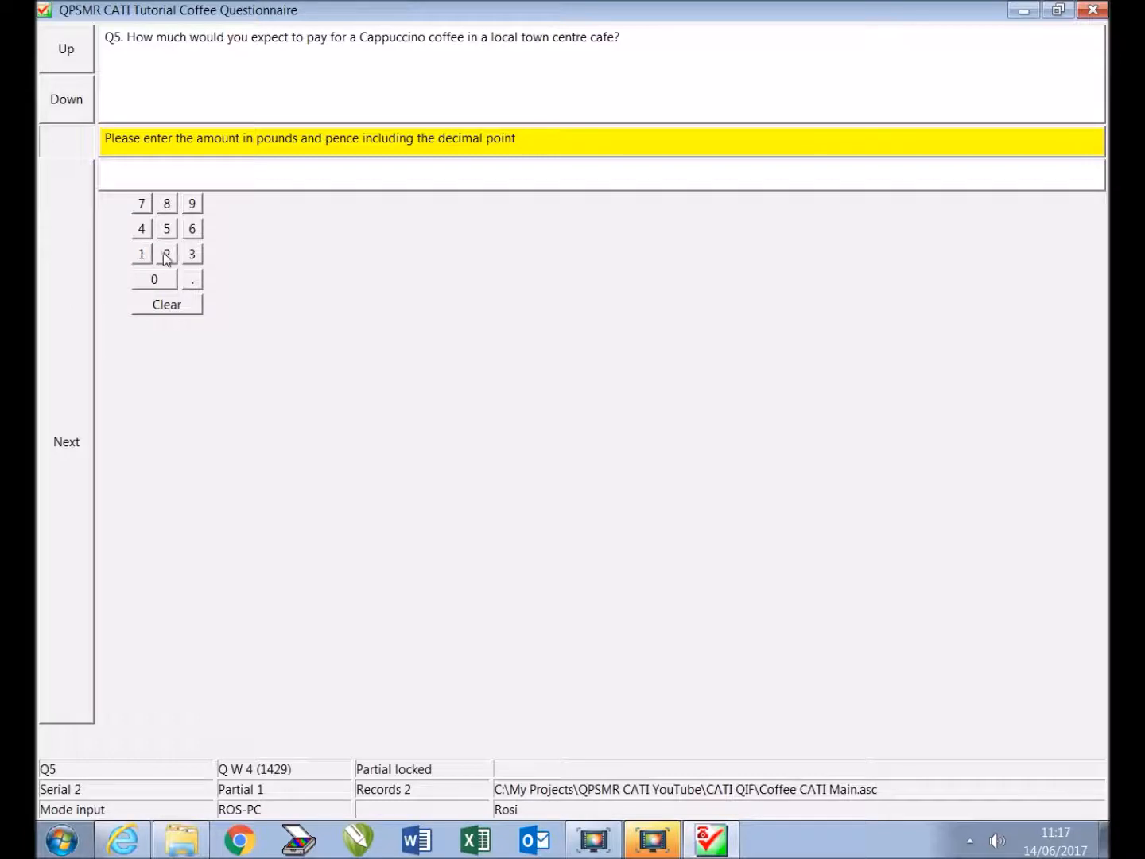
# Enter 2.50 as the expected price of a Cappuccino at Q5
pyautogui.click(168, 254)
pyautogui.click(193, 279)
pyautogui.click(167, 228)
pyautogui.click(150, 284)
pyautogui.click(78, 284)
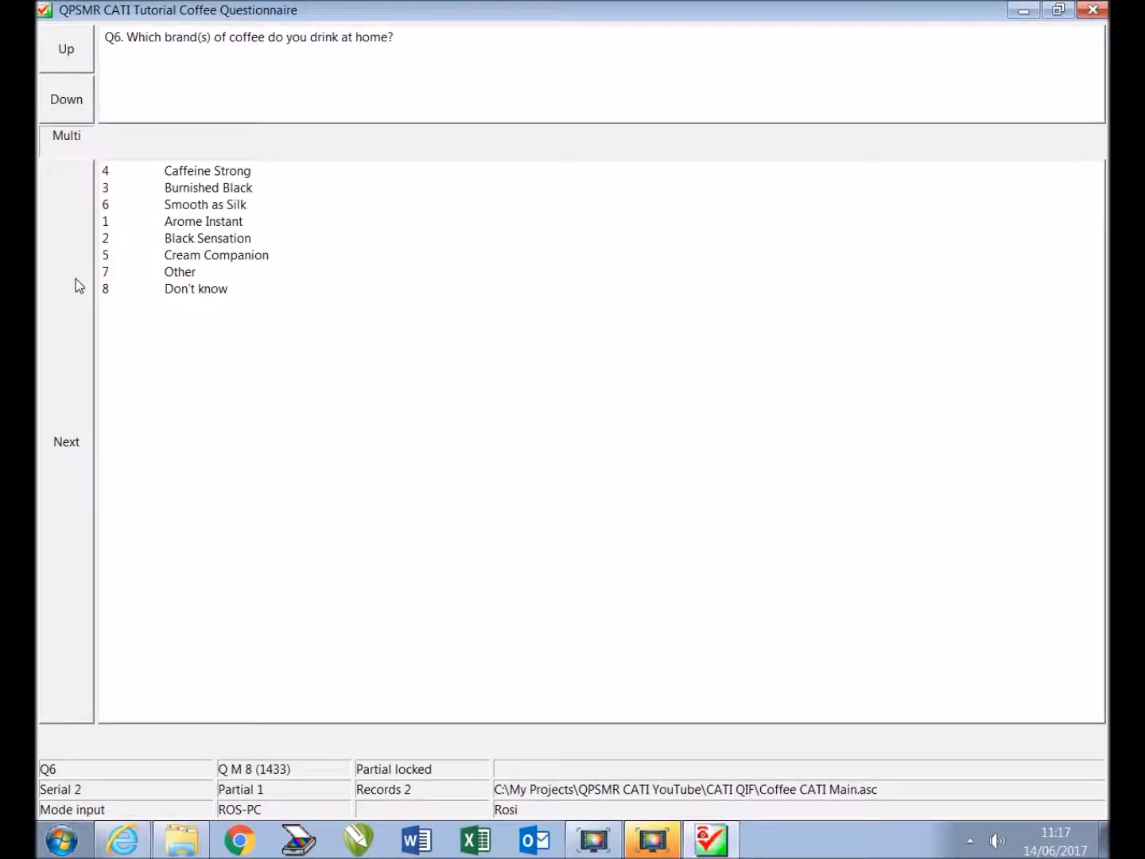
# Choose Cream Companion at Q6, answer Yes to having seen its TV advert at Q7A and pass the introductory text
pyautogui.click(104, 261)
pyautogui.click(75, 271)
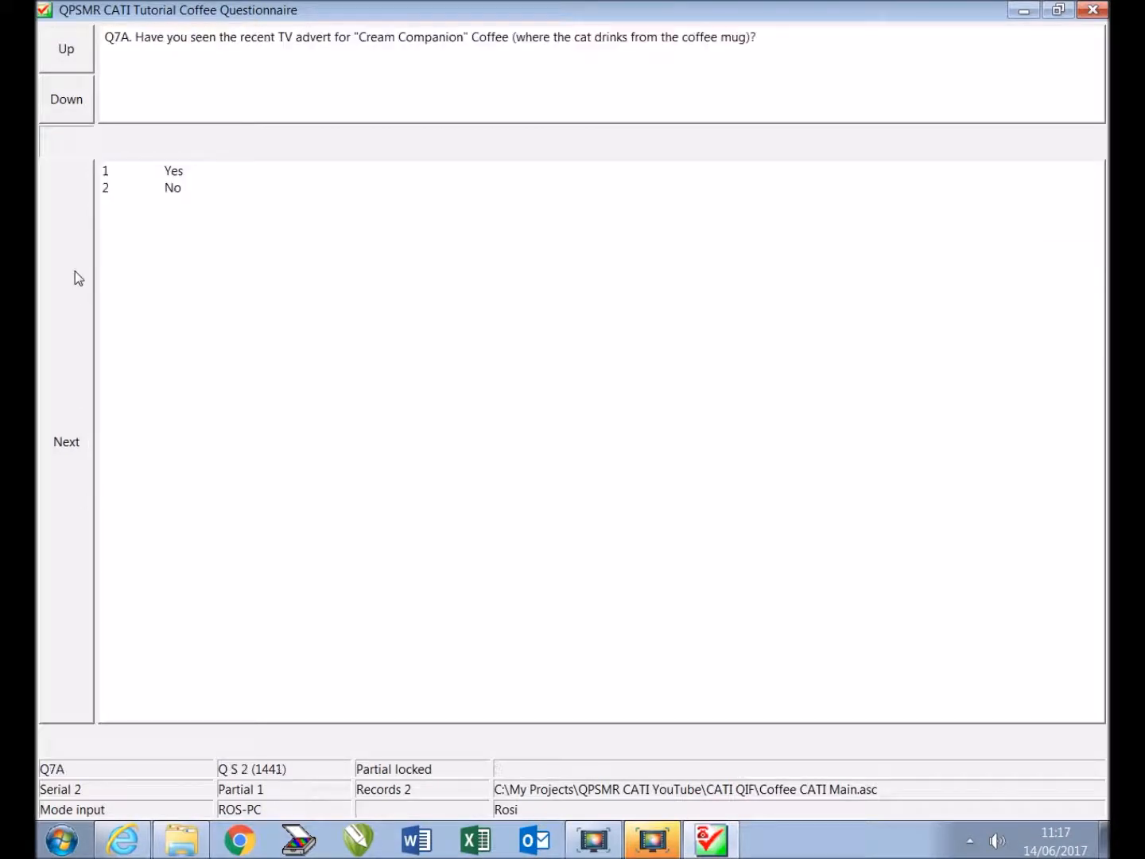
pyautogui.click(169, 179)
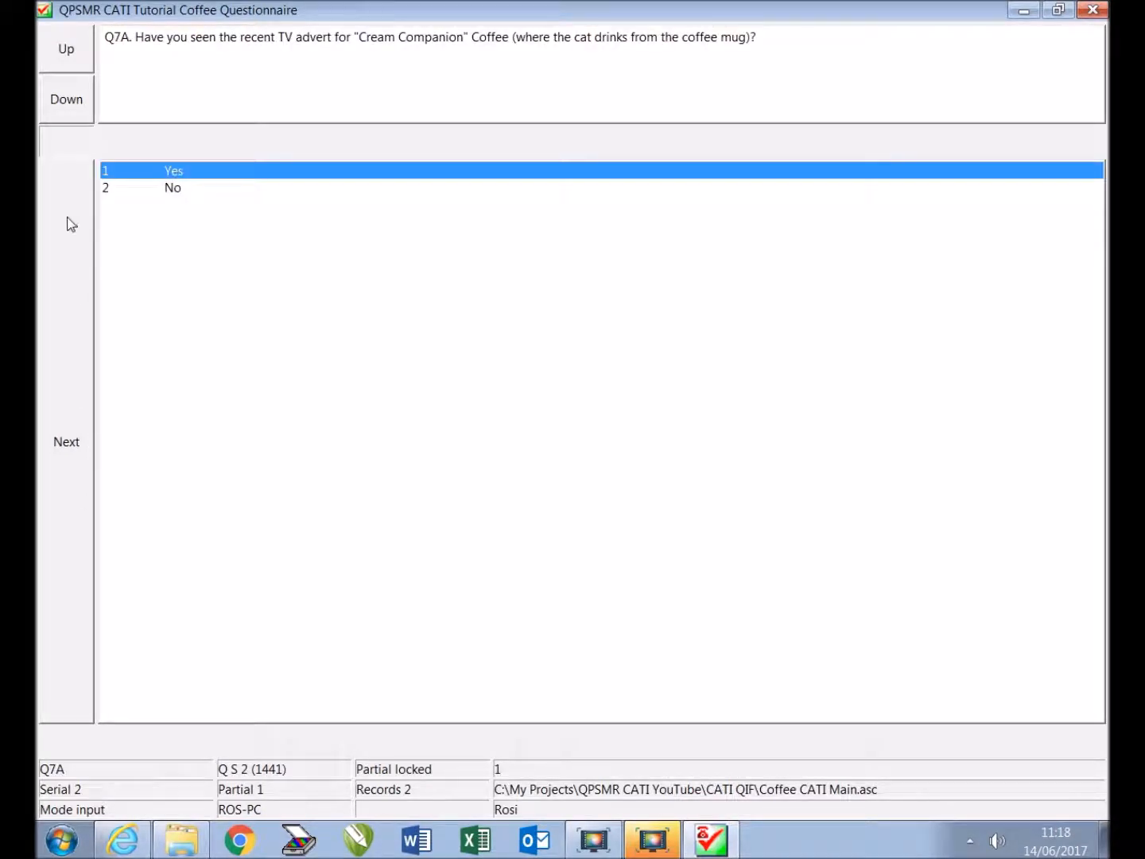
pyautogui.click(69, 224)
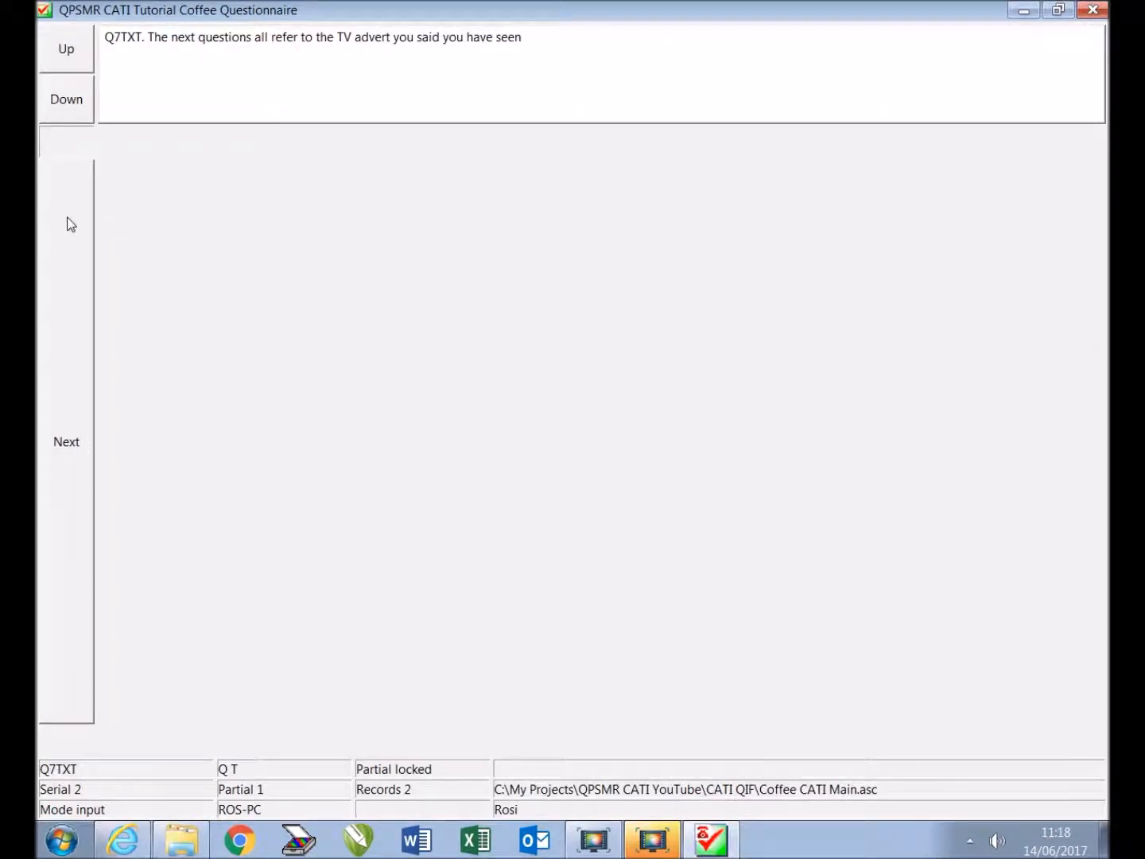
pyautogui.click(71, 225)
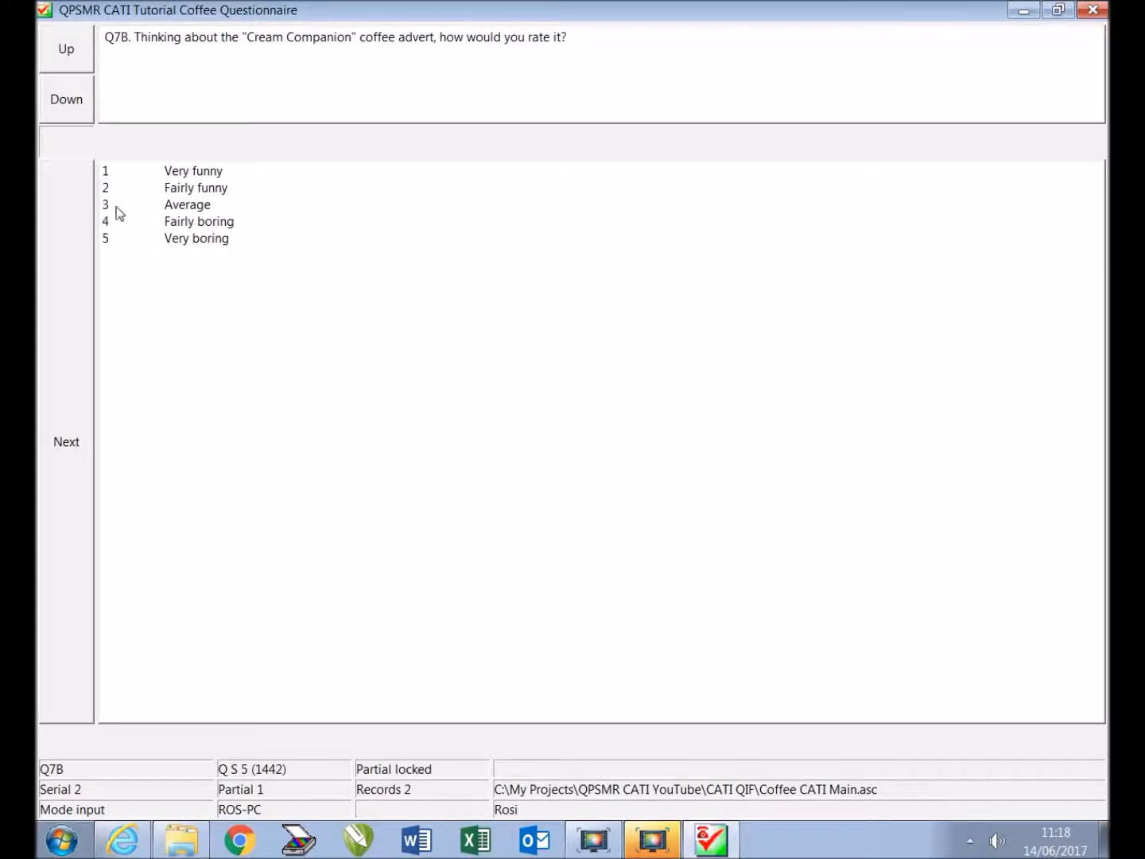
# Rate the advert as Very funny, the jug as Average, the man as Very funny and the cat as Fairly funny
pyautogui.click(162, 178)
pyautogui.click(76, 213)
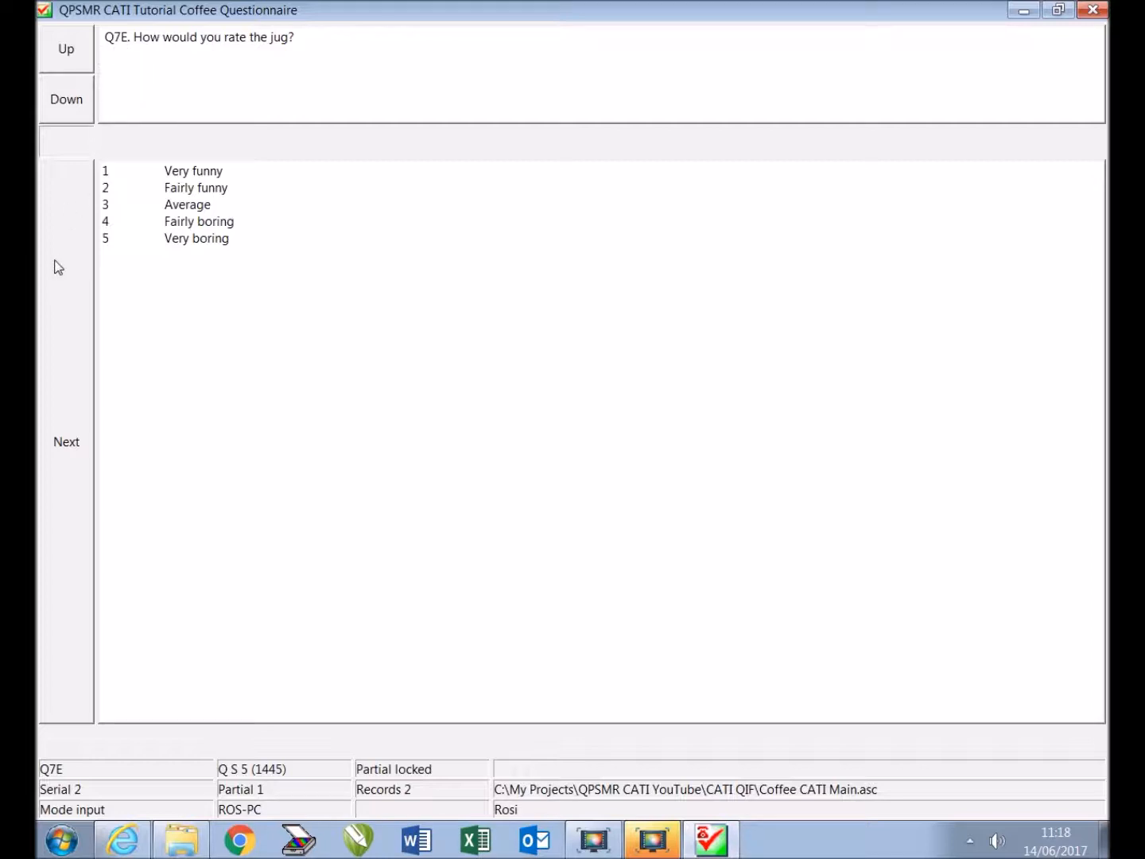
pyautogui.click(178, 205)
pyautogui.click(64, 235)
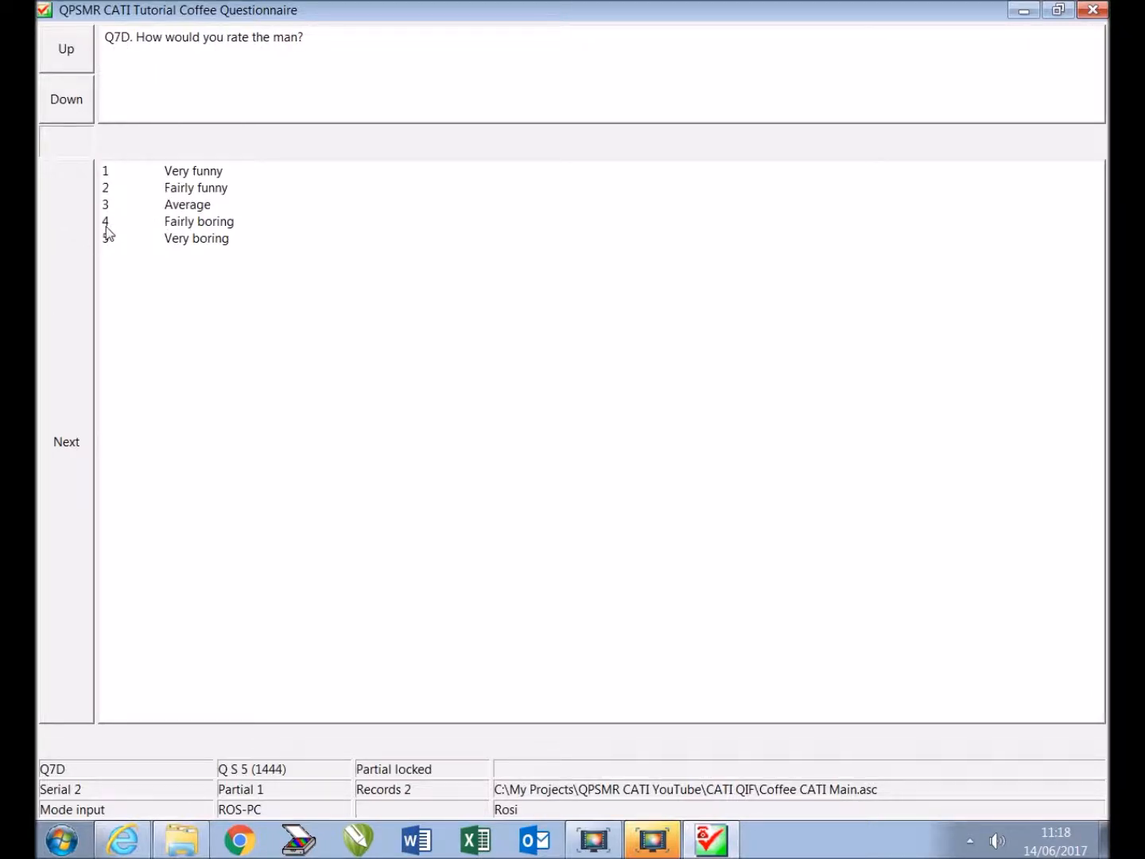
pyautogui.click(175, 172)
pyautogui.click(67, 224)
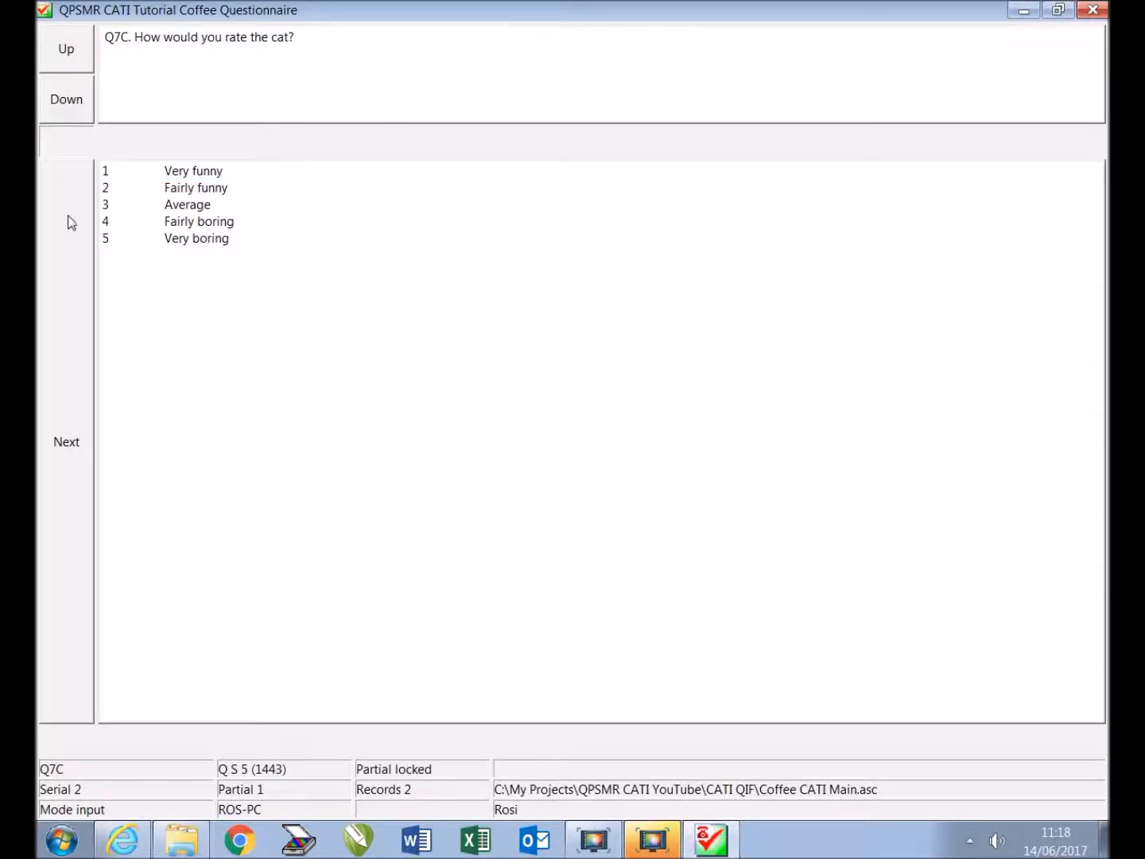
pyautogui.click(176, 190)
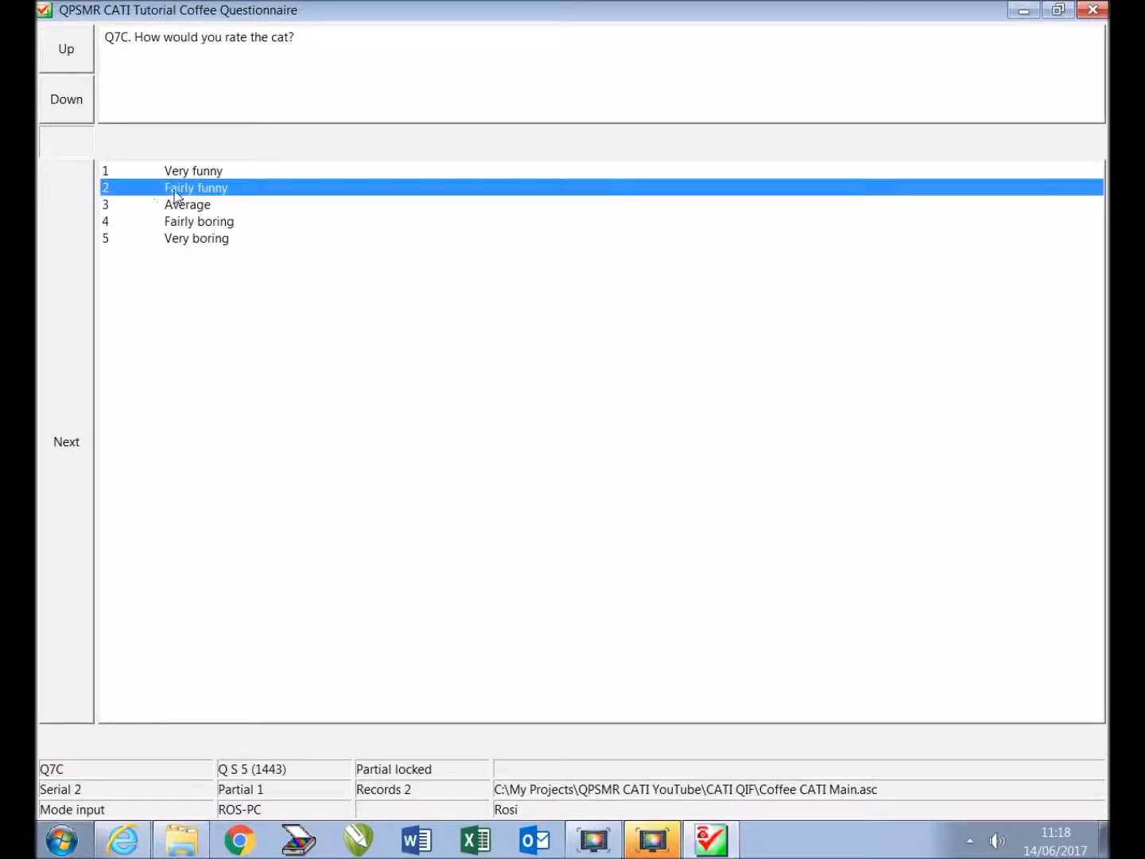
pyautogui.click(71, 226)
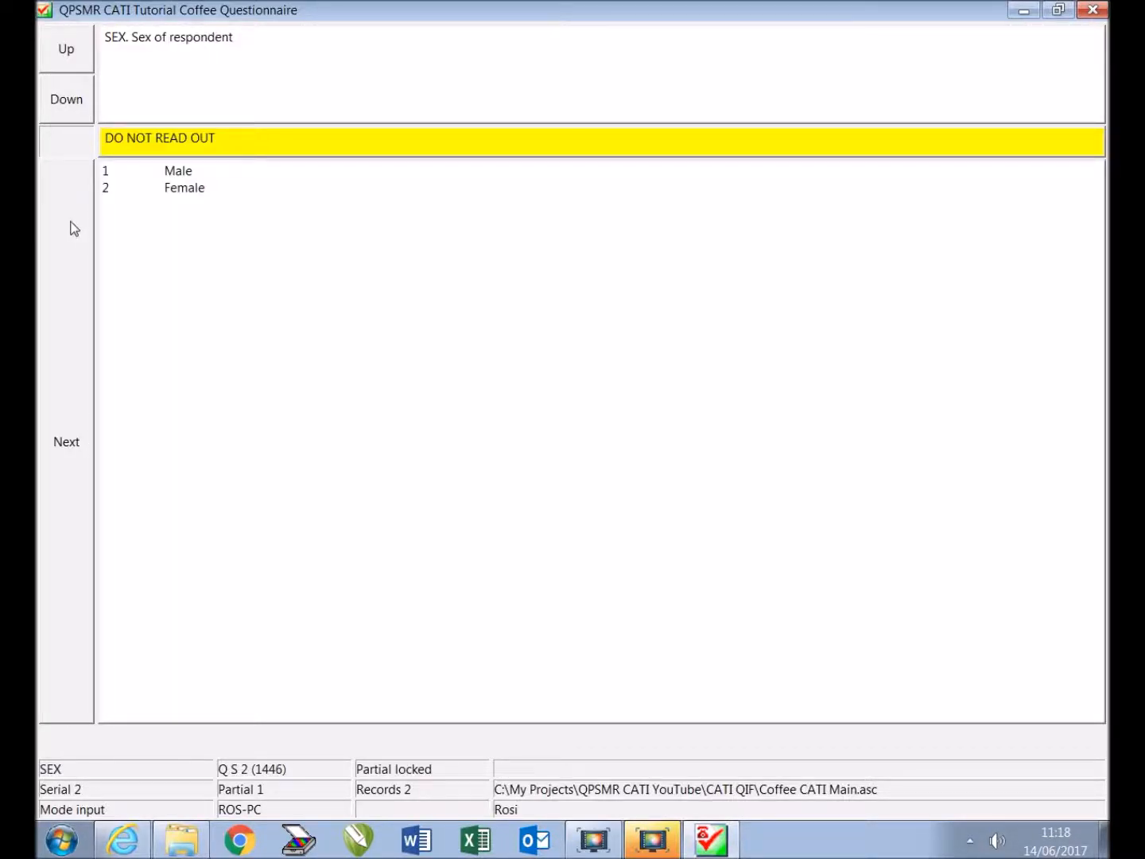
# Record the respondent's sex as Female and age as Over 50 years
pyautogui.click(184, 191)
pyautogui.click(69, 240)
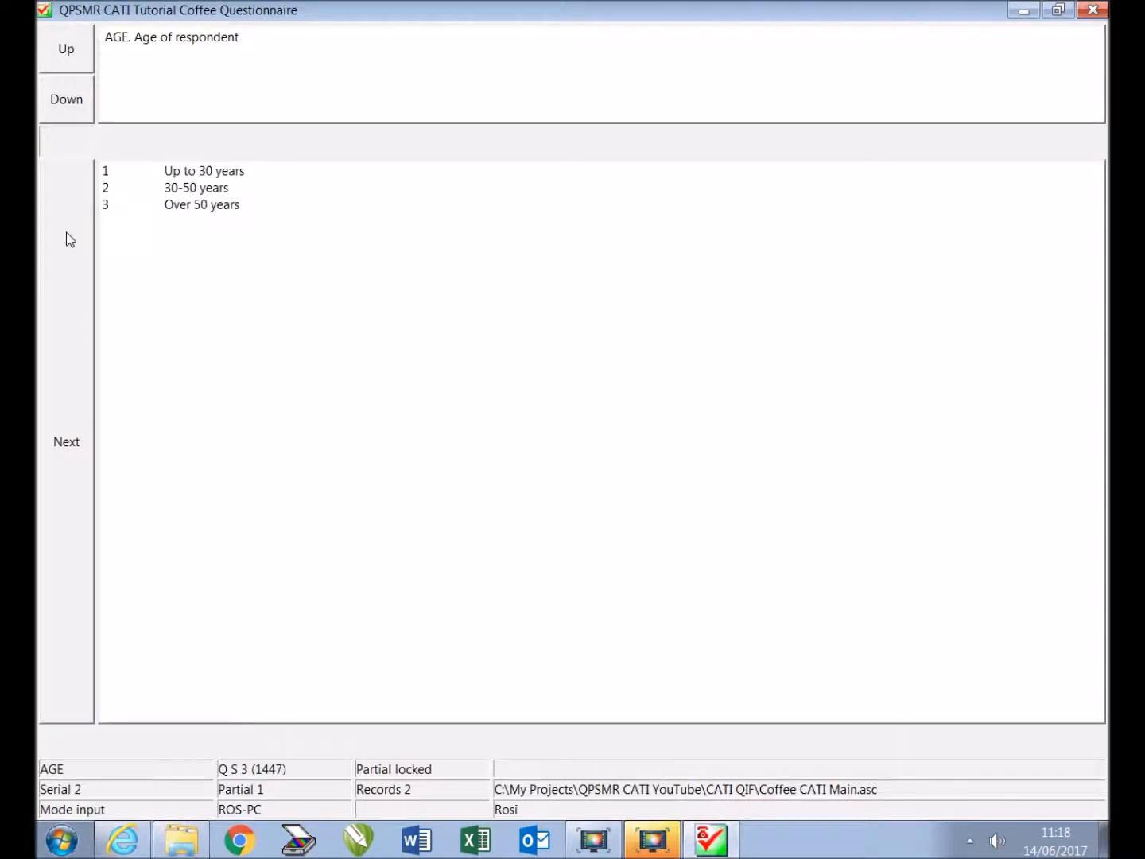
pyautogui.click(183, 207)
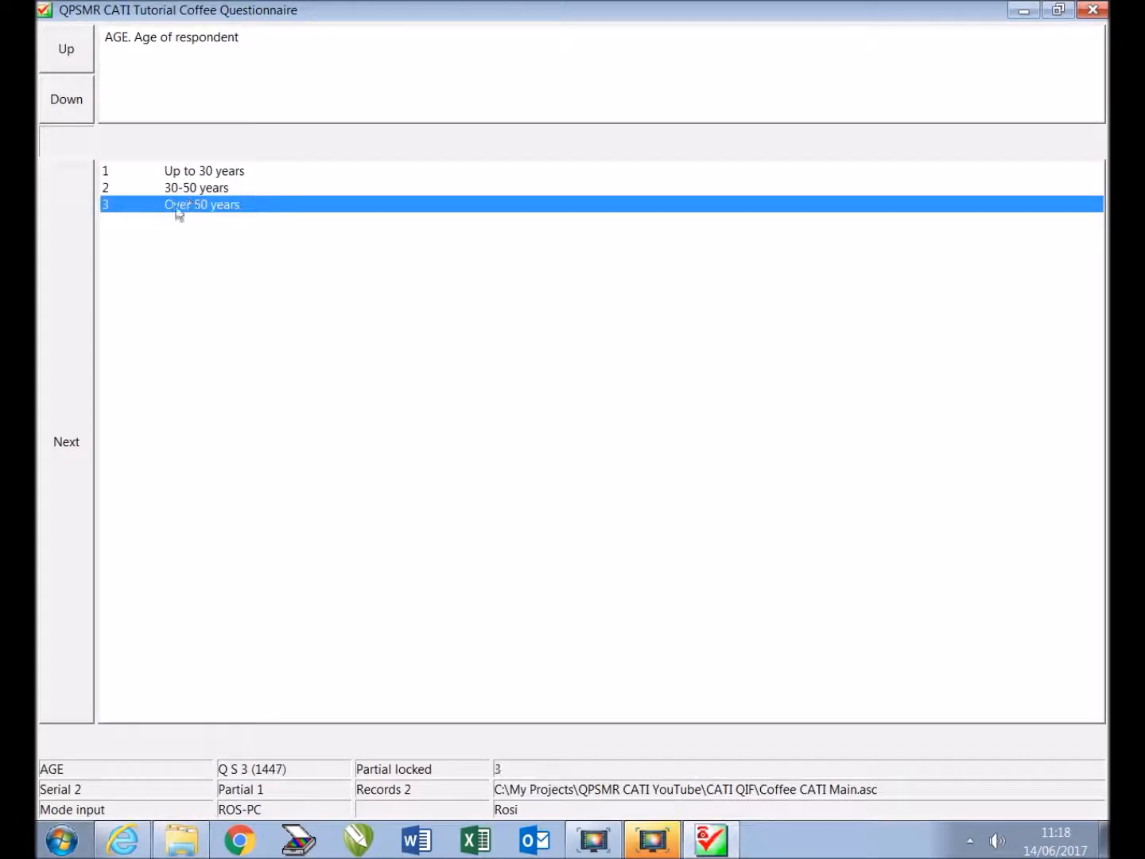
pyautogui.click(75, 254)
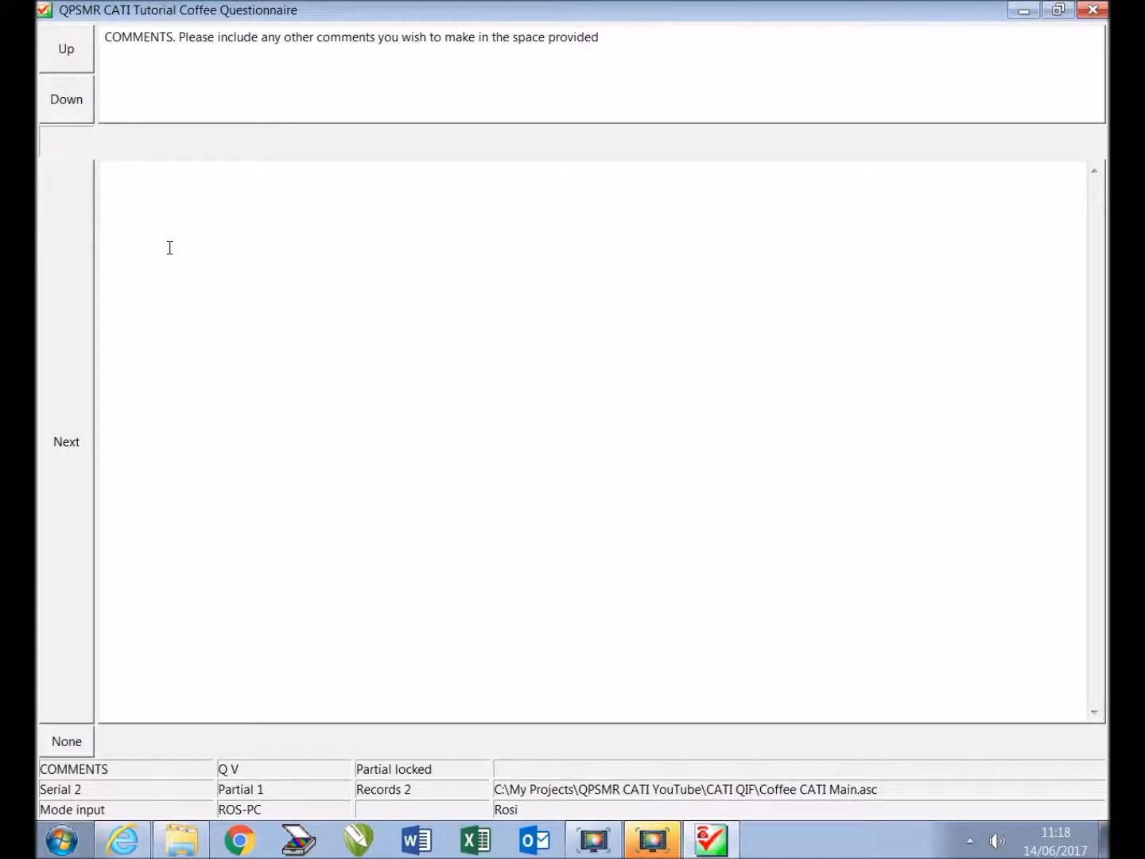
# Enter the comment "I don't drink much coffee", pass the closing text and save the completed questionnaire
pyautogui.write("I don't drink much coffee")
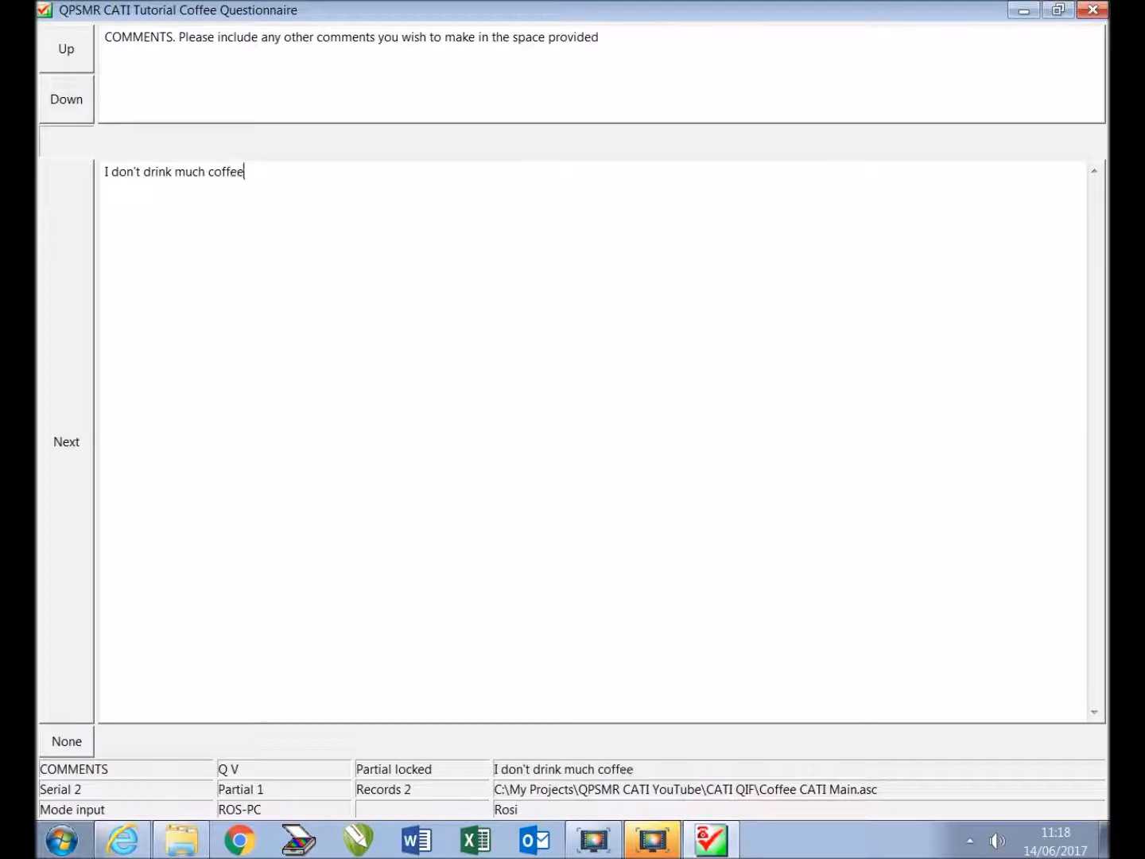
pyautogui.click(63, 322)
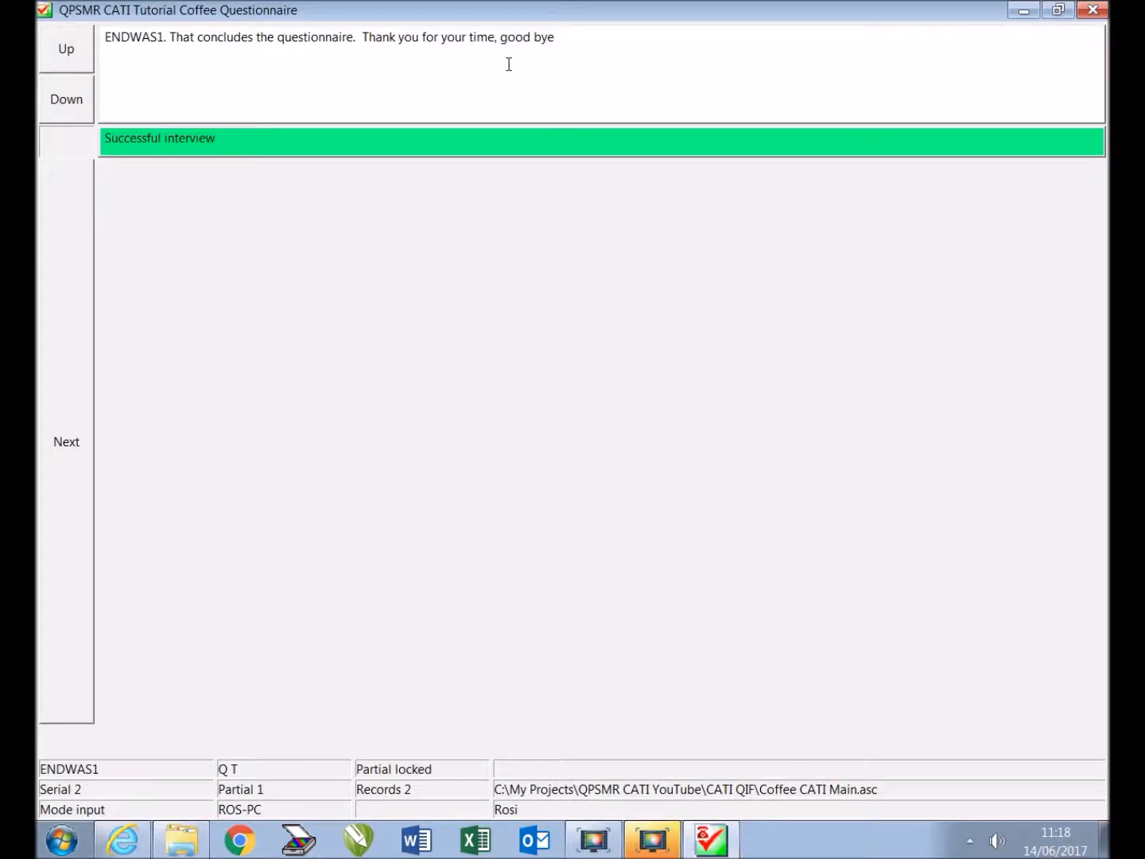
pyautogui.click(56, 340)
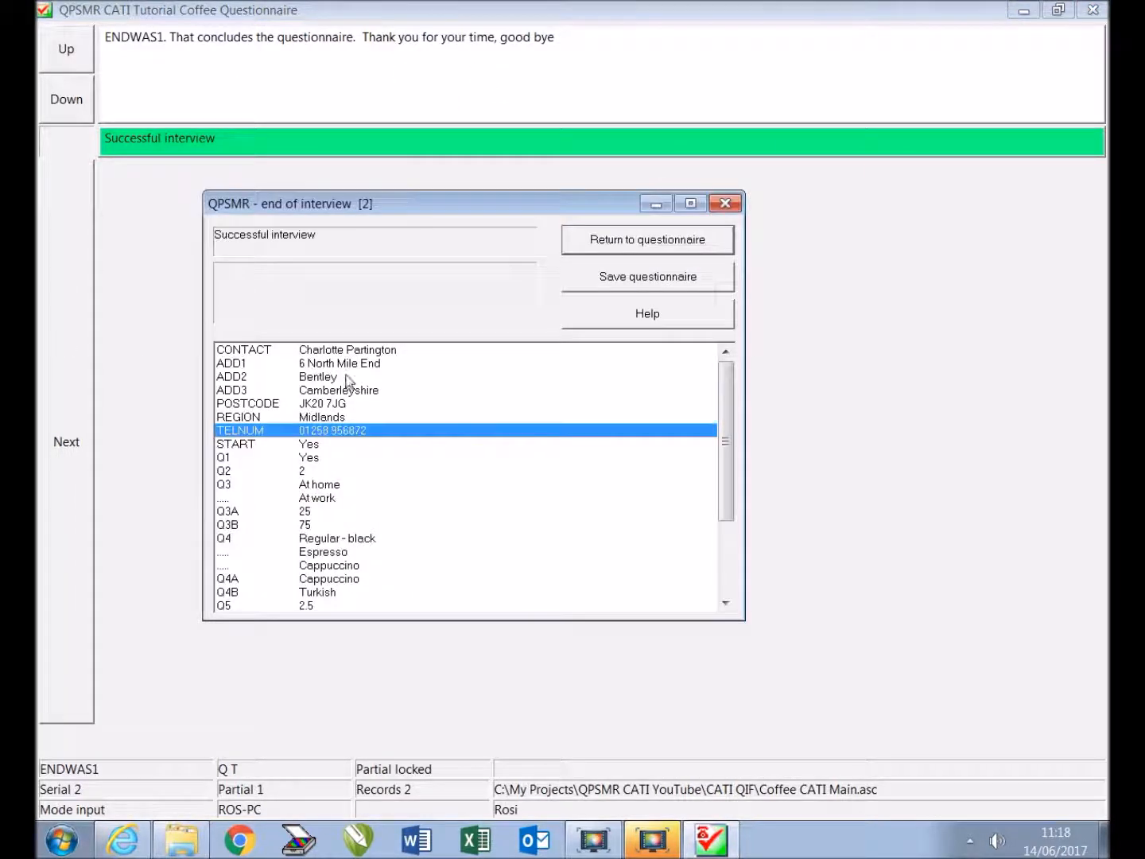
pyautogui.click(726, 287)
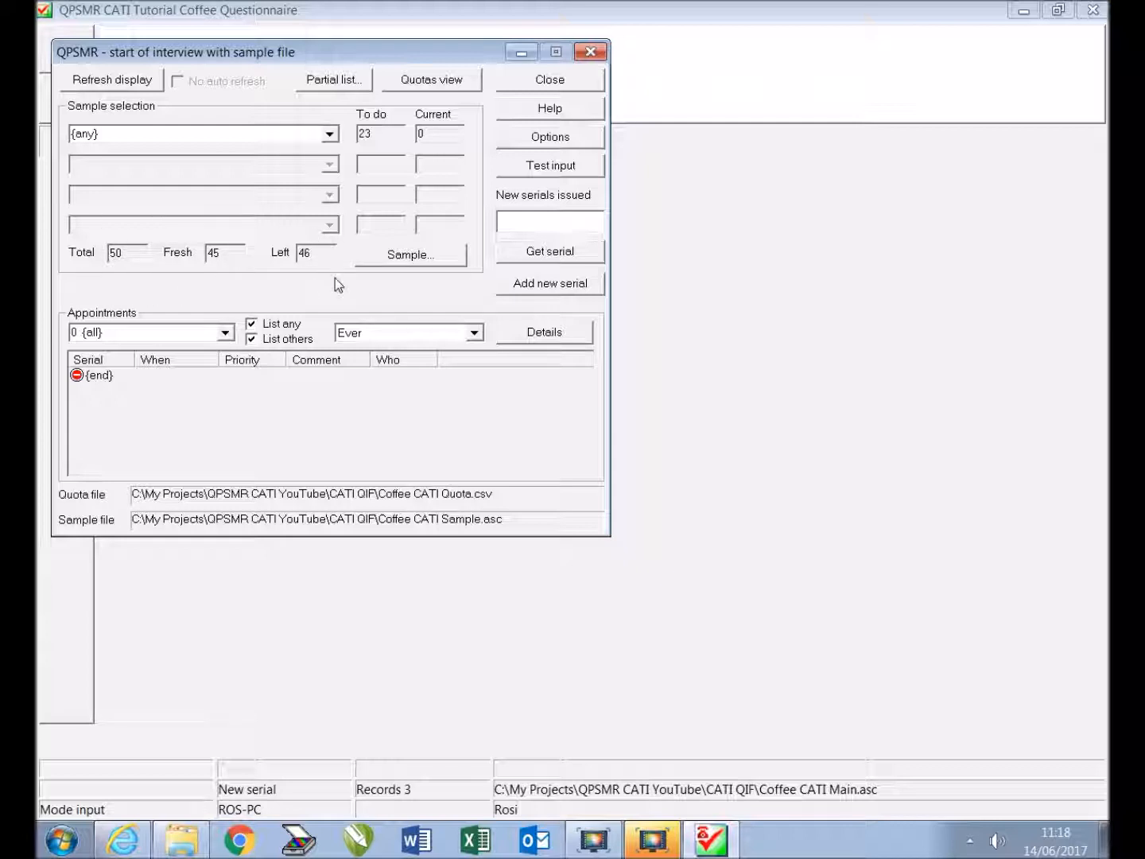
# Examine the saved interviews per region in the quota file view with the Saved column widened, and close the interviewing session
pyautogui.click(442, 82)
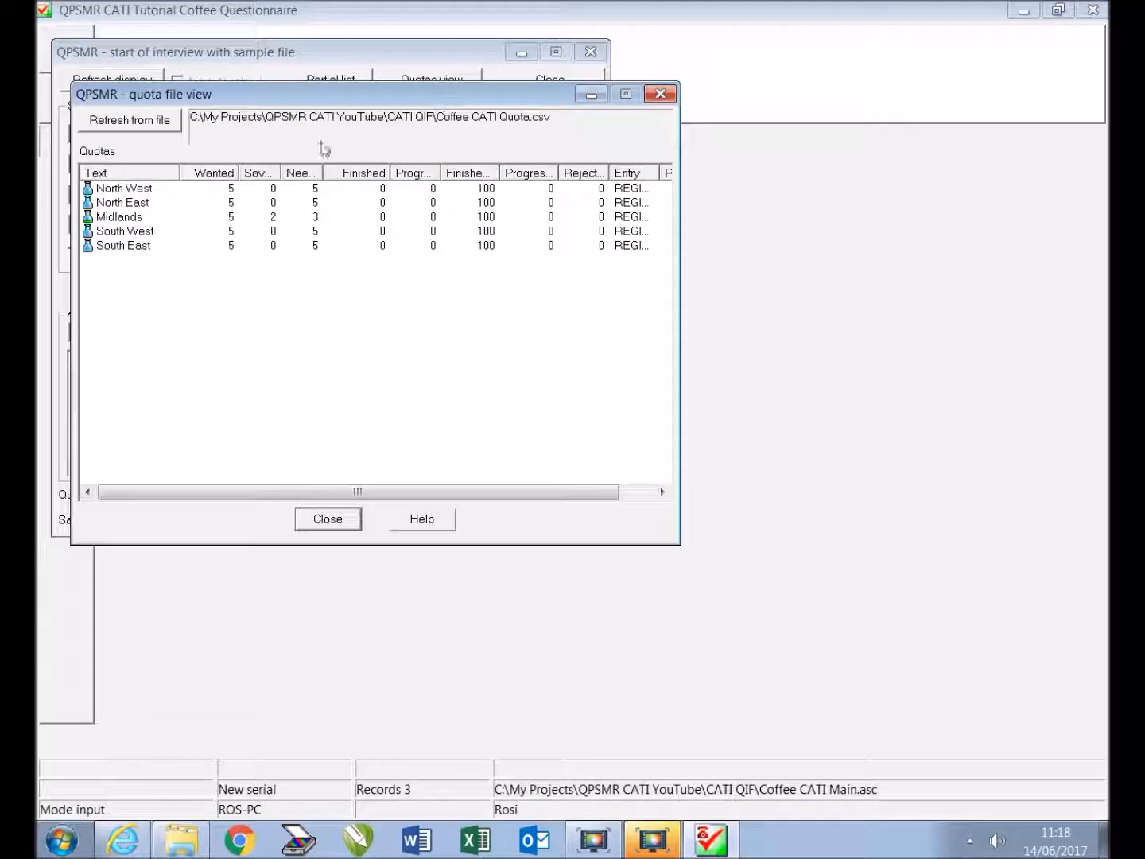
pyautogui.moveTo(281, 173); pyautogui.dragTo(315, 173)
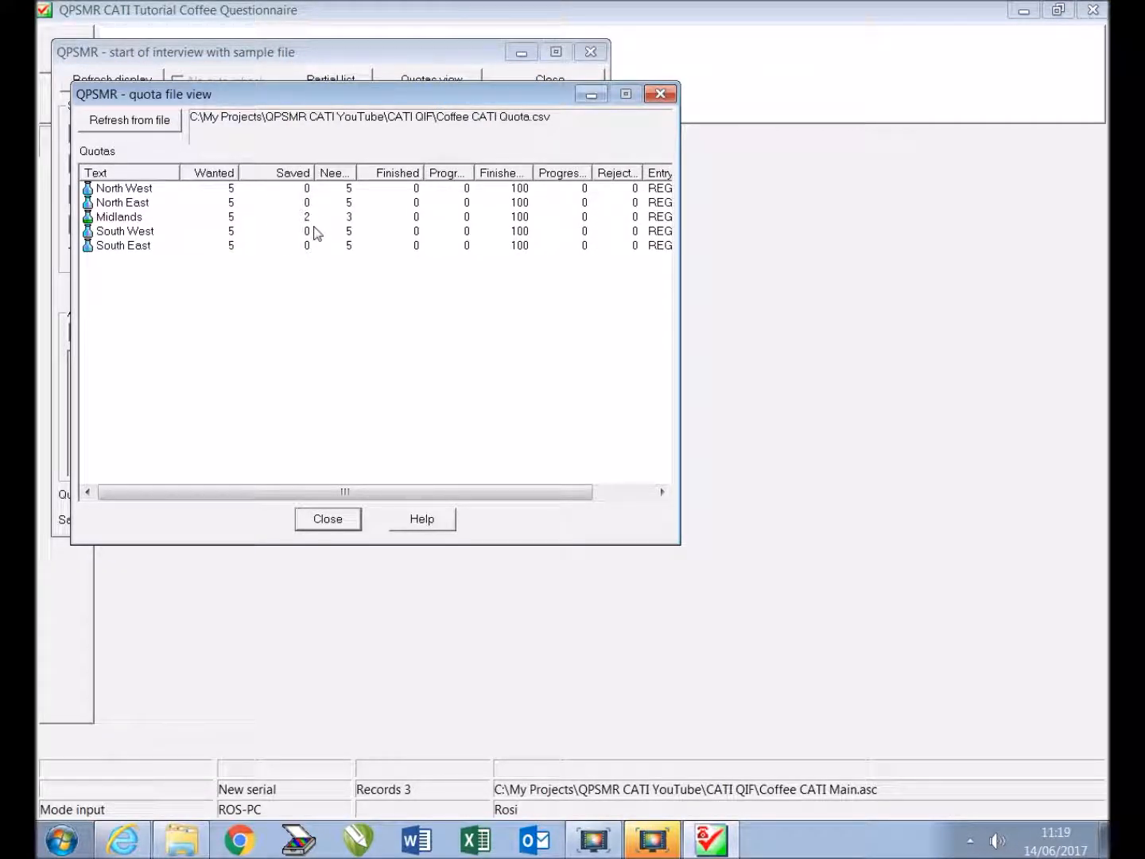
pyautogui.click(660, 96)
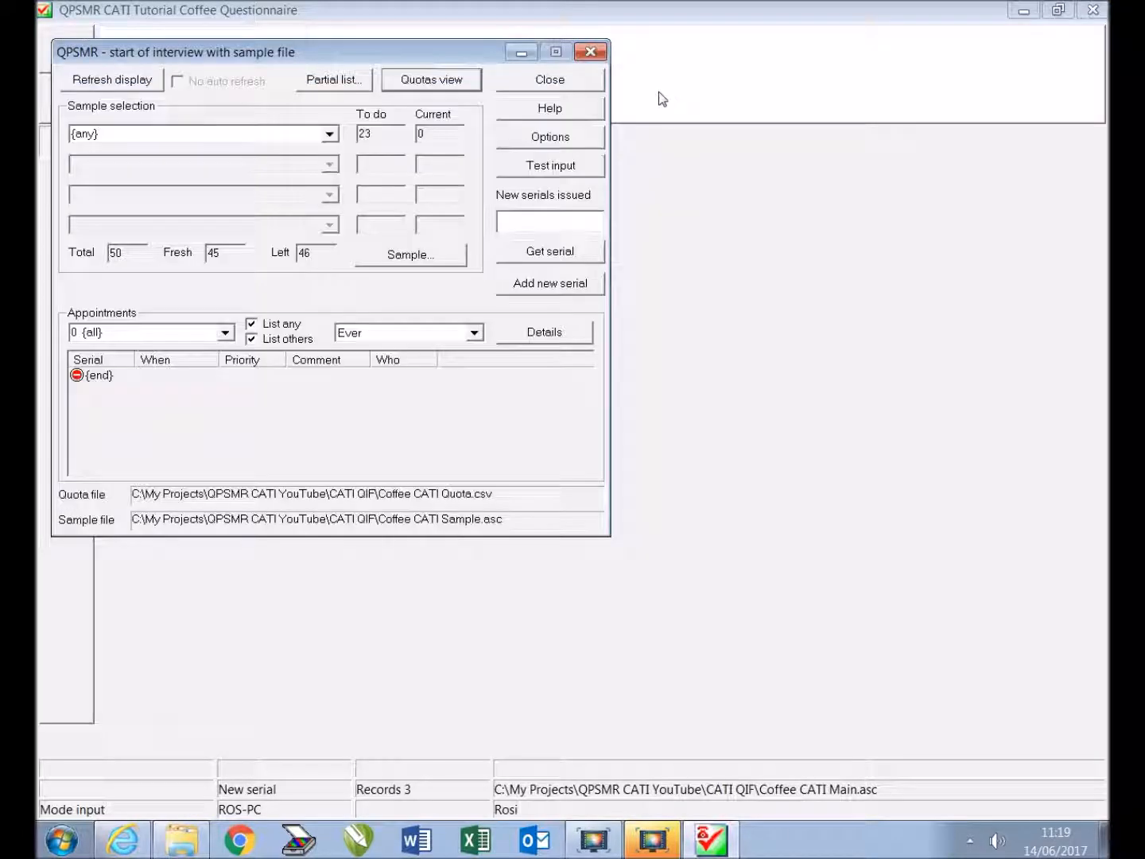
pyautogui.click(576, 89)
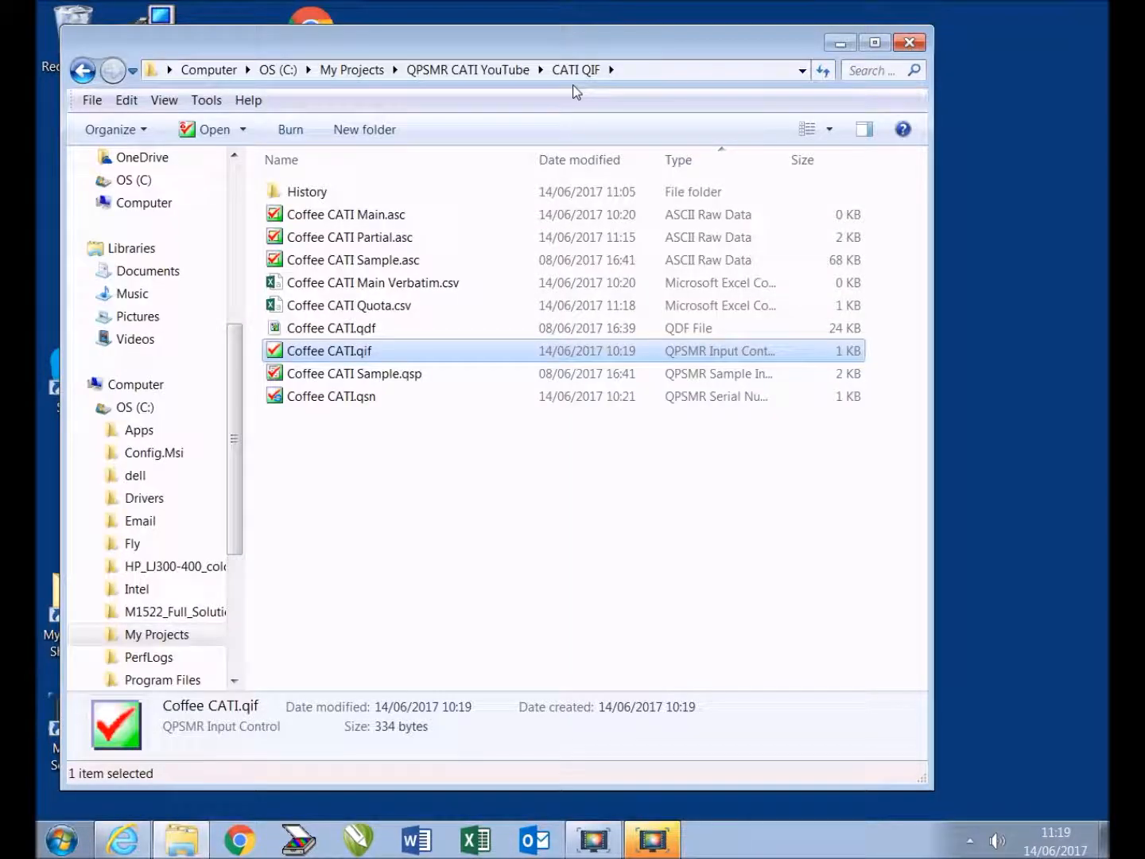